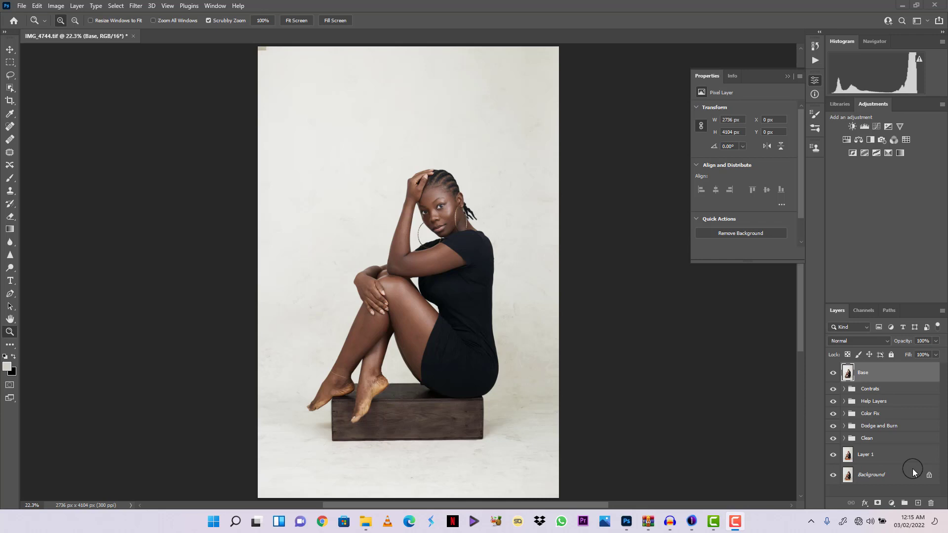
Examine the seated portrait's face, skin and full composition before starting the retouch.
click(913, 472)
drag(465, 260, 593, 216)
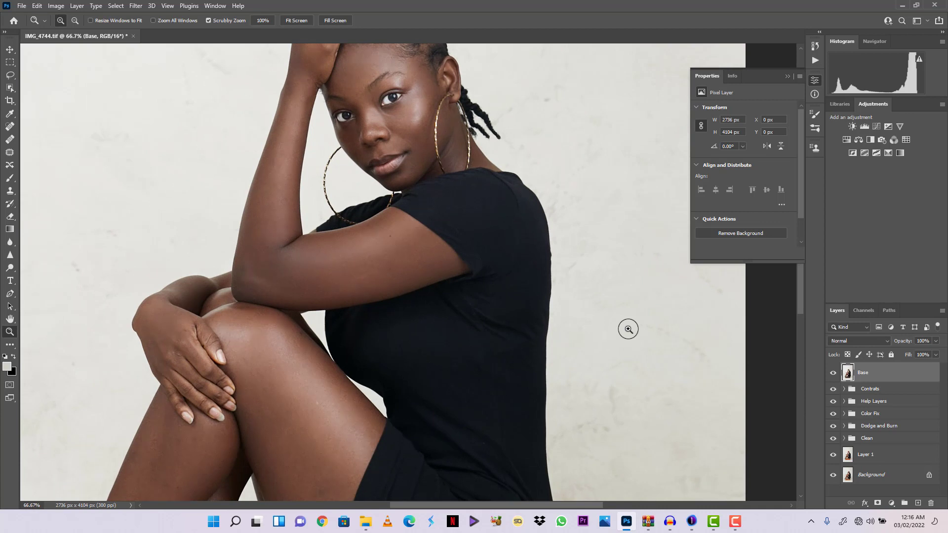
key(ctrl+minus)
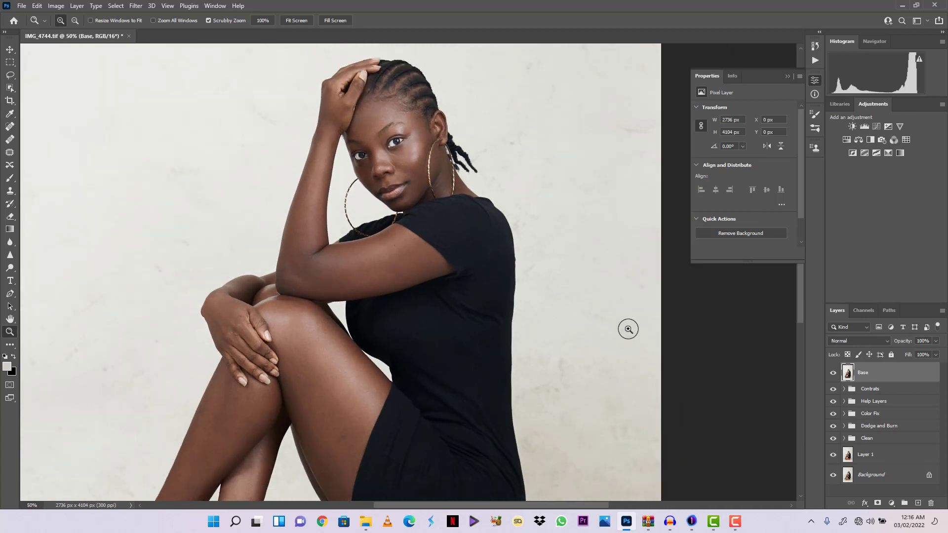
key(ctrl+minus)
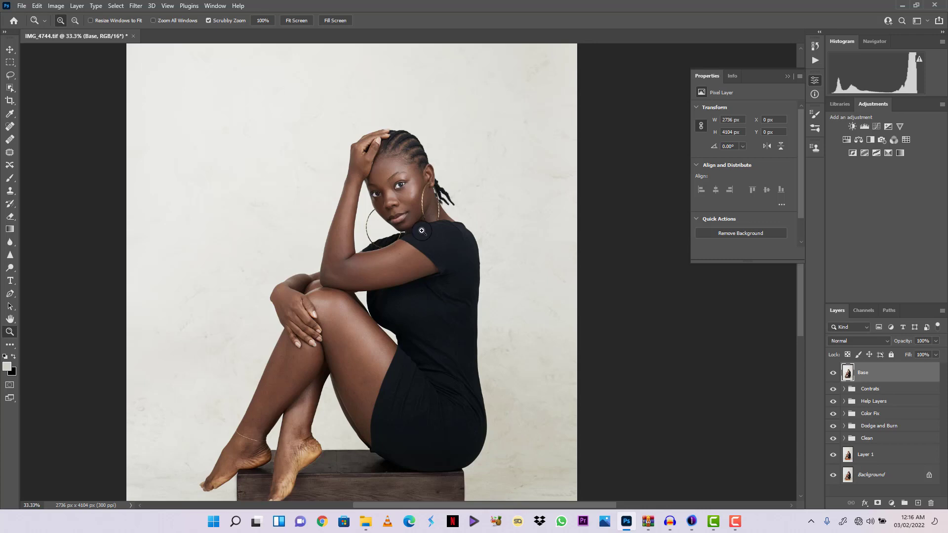
mouse_move(422, 230)
mouse_down()
mouse_move(291, 321)
mouse_move(359, 102)
mouse_move(440, 235)
mouse_up()
drag(387, 266, 358, 249)
scroll(358, 250, down, 1)
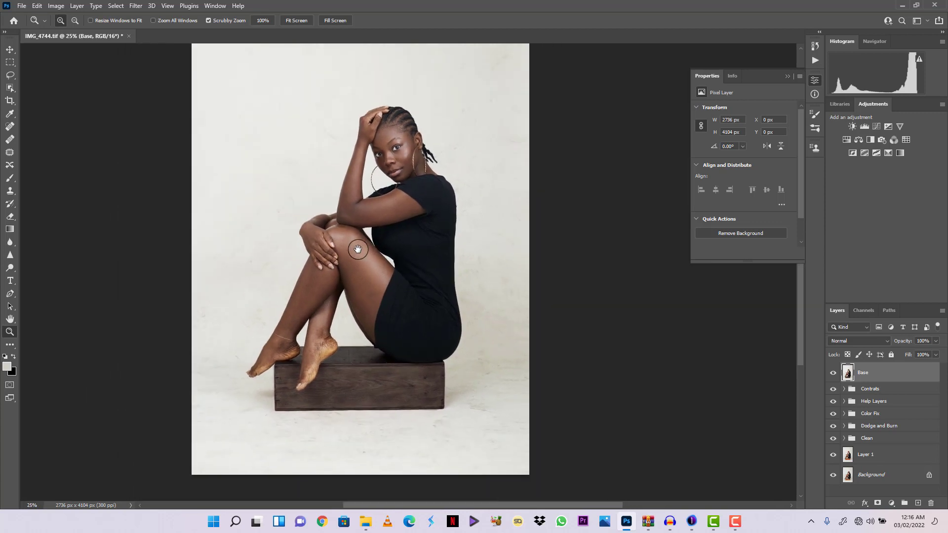
drag(463, 236, 440, 275)
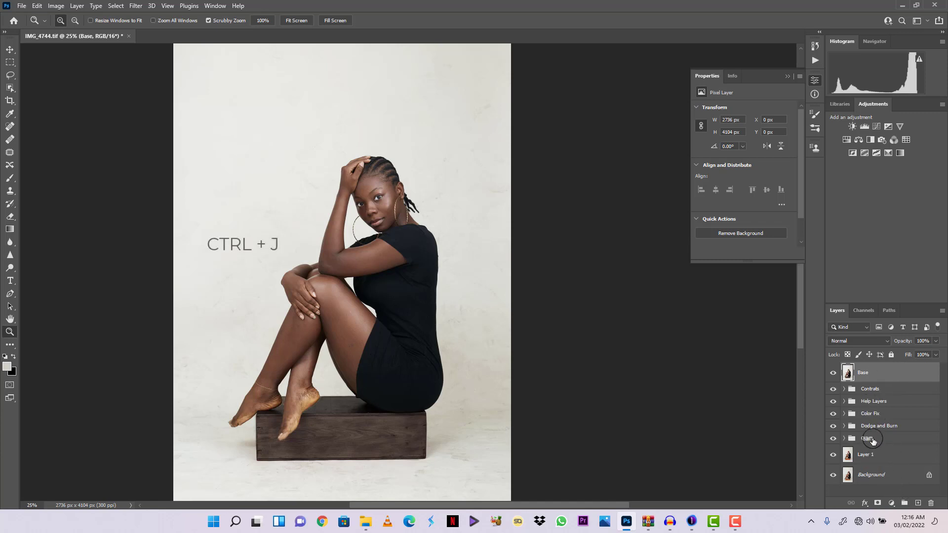
Duplicate the Base layer twice.
key(ctrl+j)
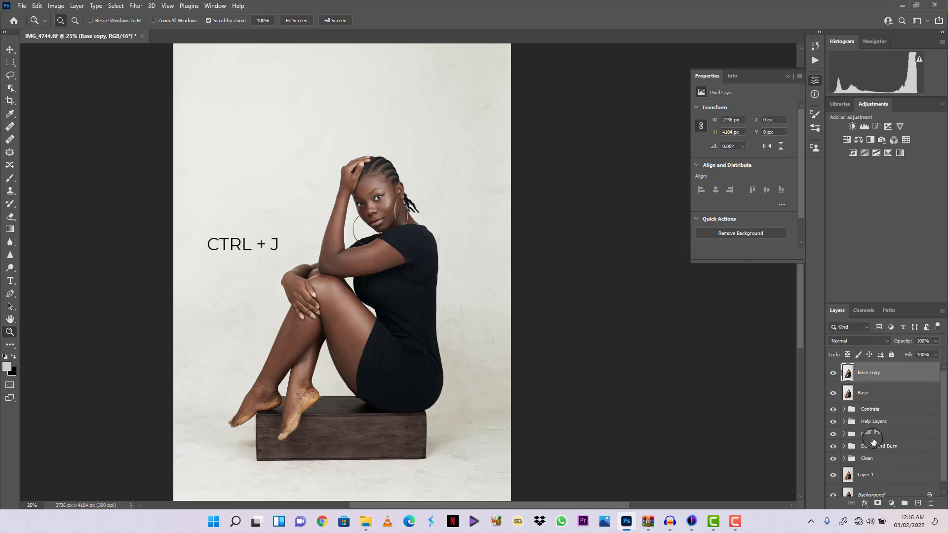
key(ctrl+j)
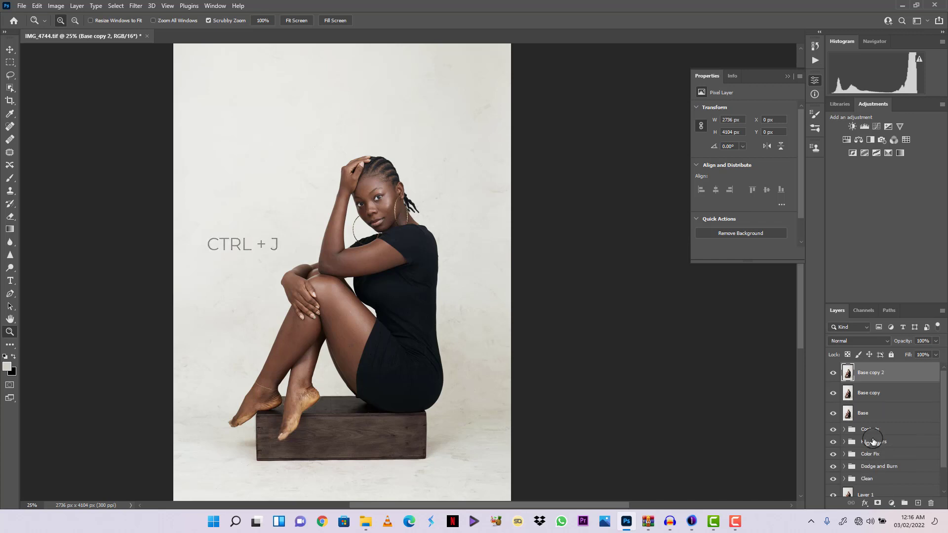
click(876, 395)
click(872, 373)
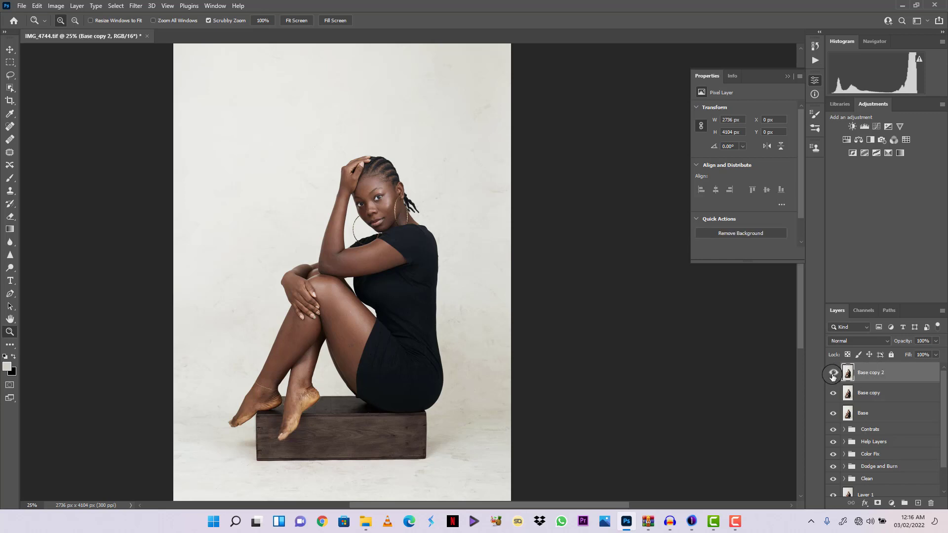
Rename the topmost Base duplicate as High and the duplicate beneath it as Low.
double_click(872, 373)
text(High)
key(Return)
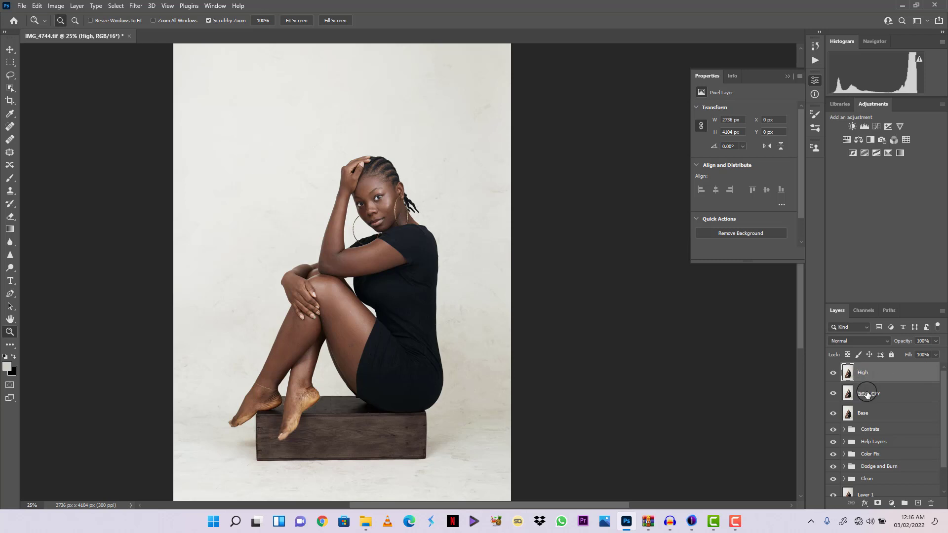
double_click(859, 393)
text(Lo)
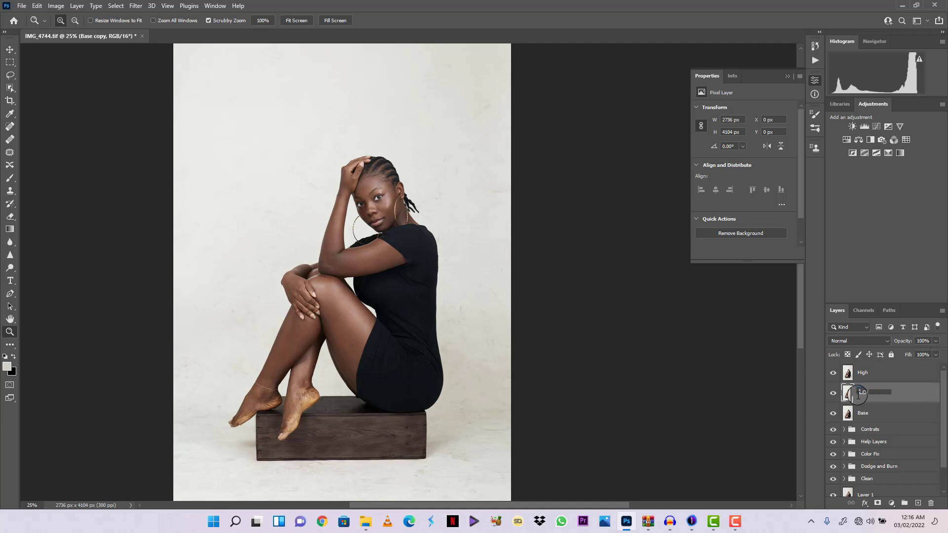
text(w)
key(Return)
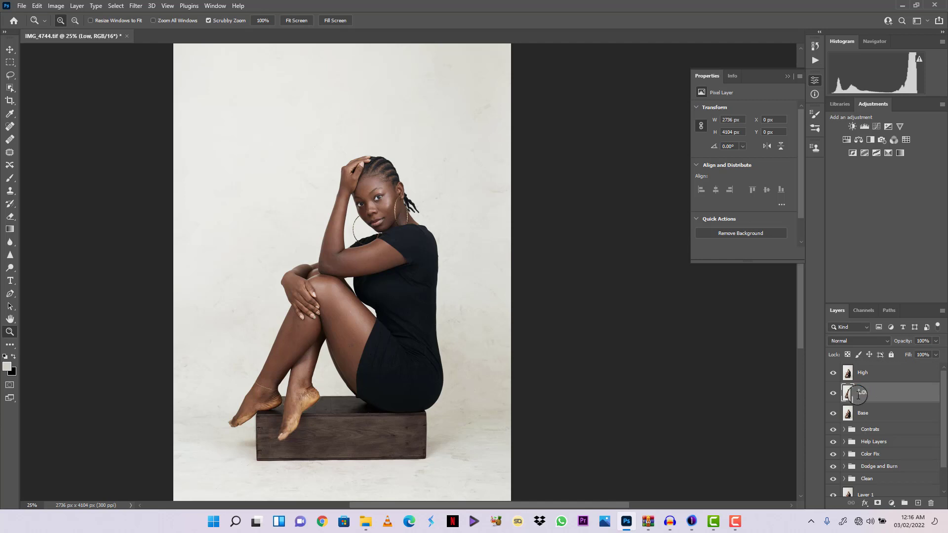
Hide the High layer and apply the Median noise filter with a 3-pixel radius to the Low layer.
click(833, 373)
click(137, 6)
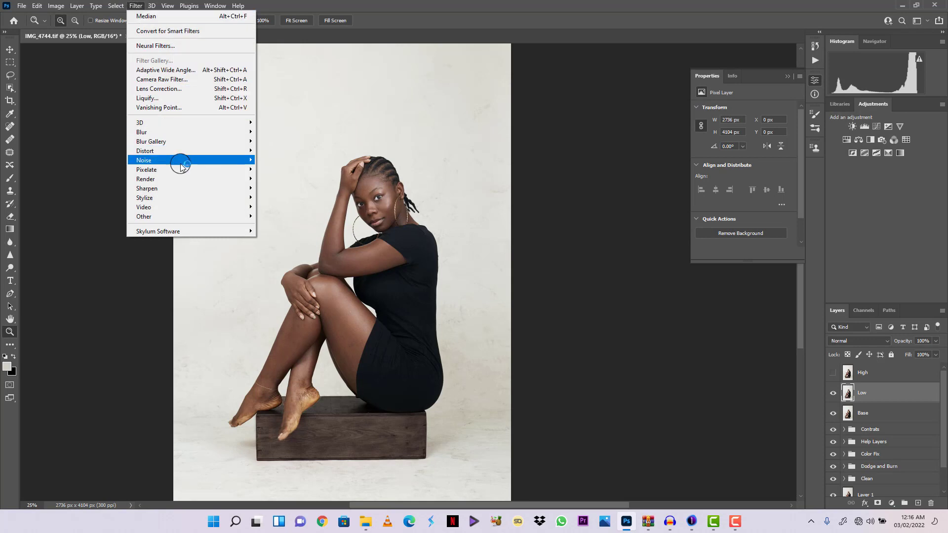
mouse_move(211, 131)
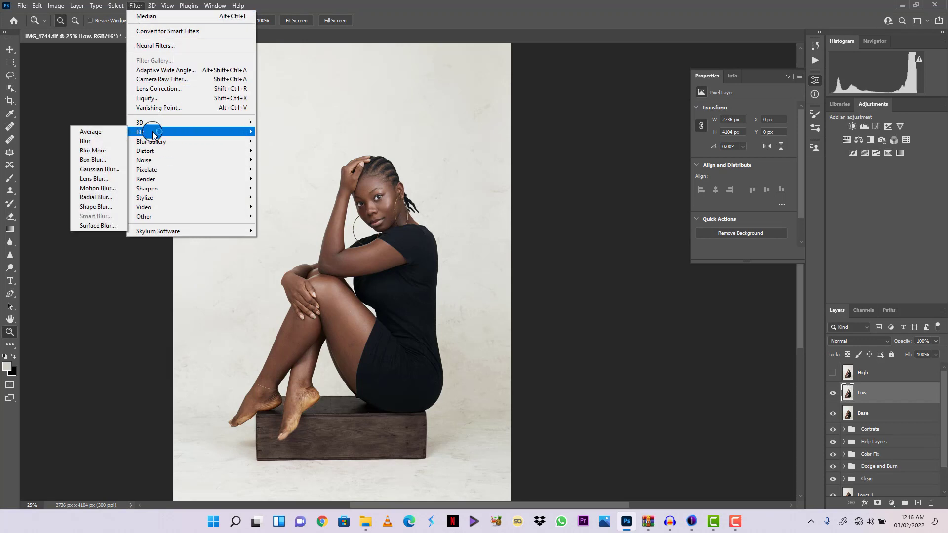
mouse_move(169, 159)
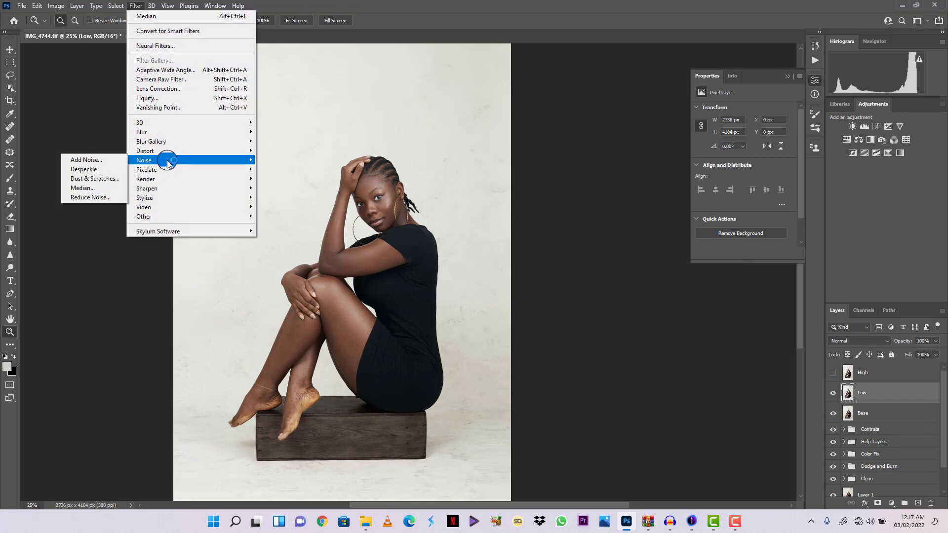
click(83, 187)
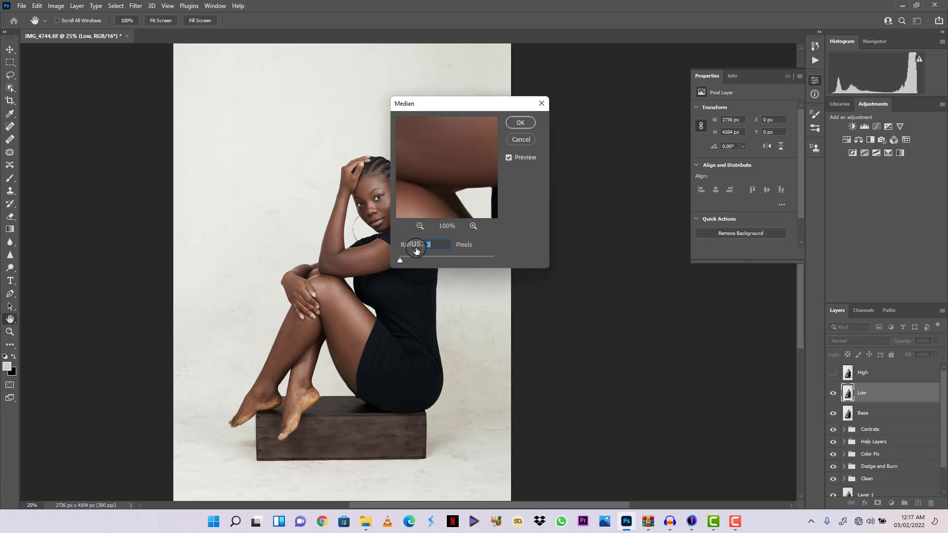
click(521, 124)
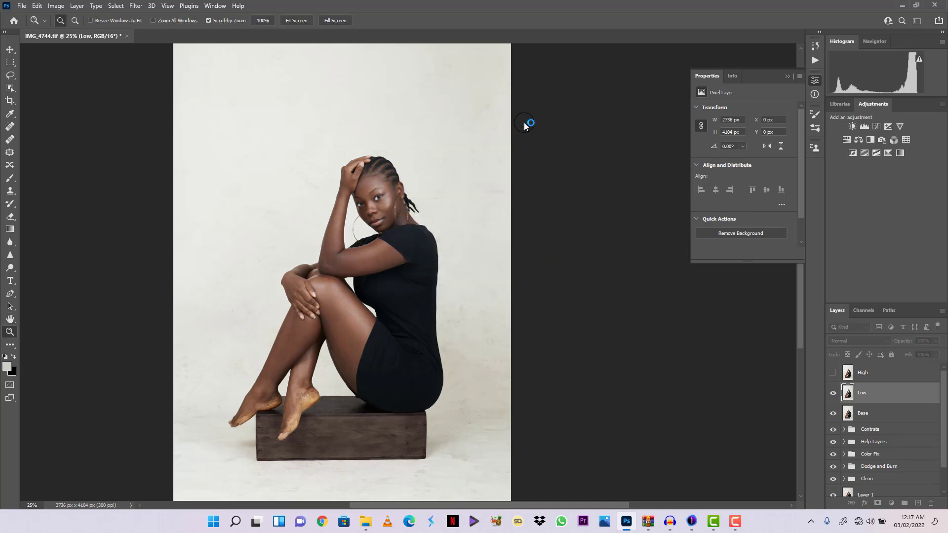
click(405, 297)
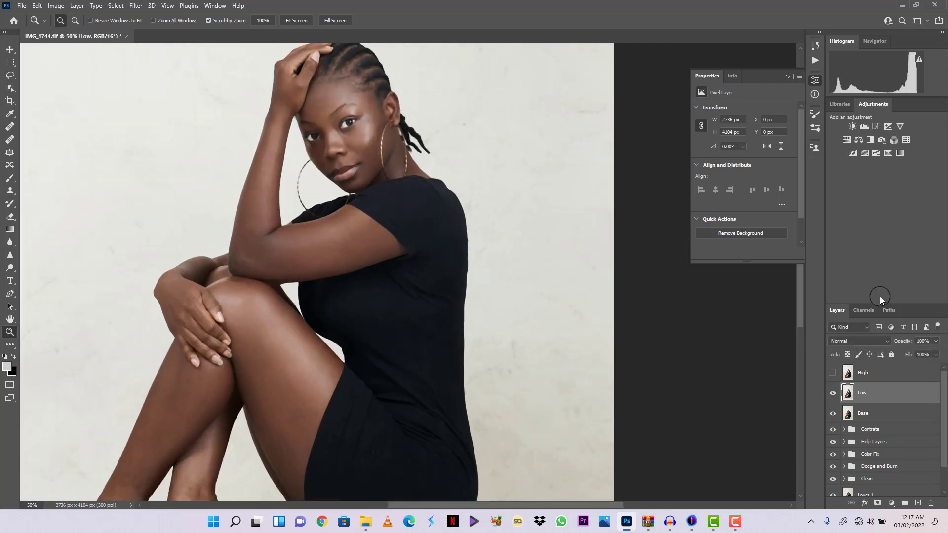
Show the High layer and use Apply Image on it with layer Low, RGB channel, Subtract blending, scale 2 and offset 128.
click(834, 373)
click(869, 374)
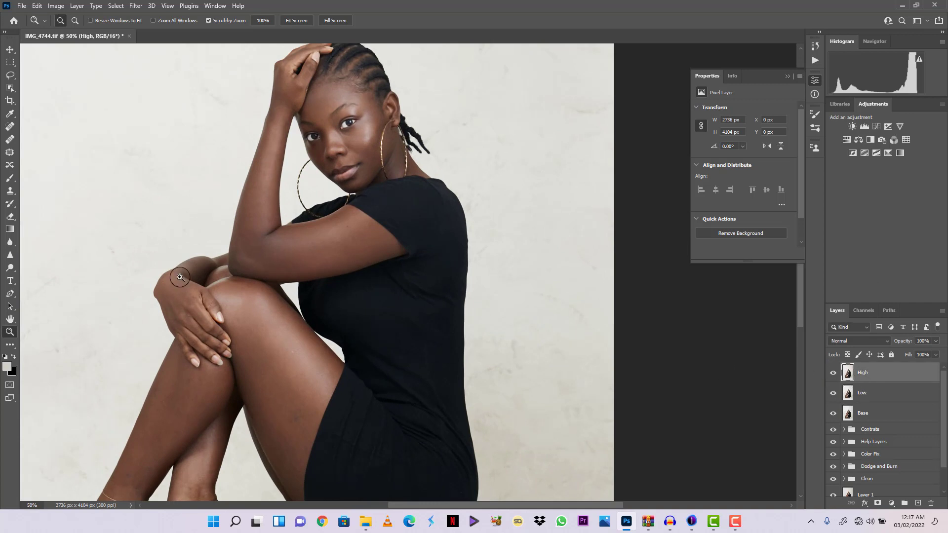
click(56, 6)
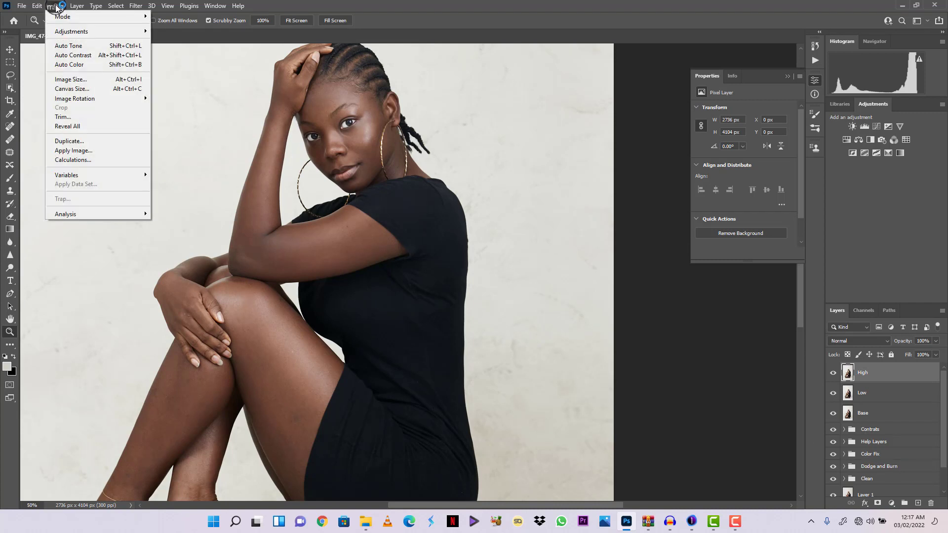
click(90, 151)
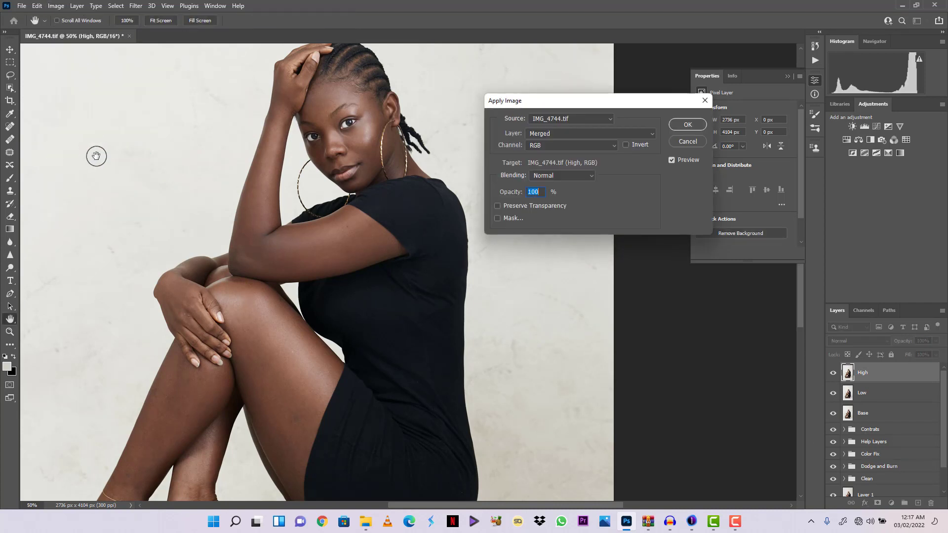
click(571, 139)
click(556, 160)
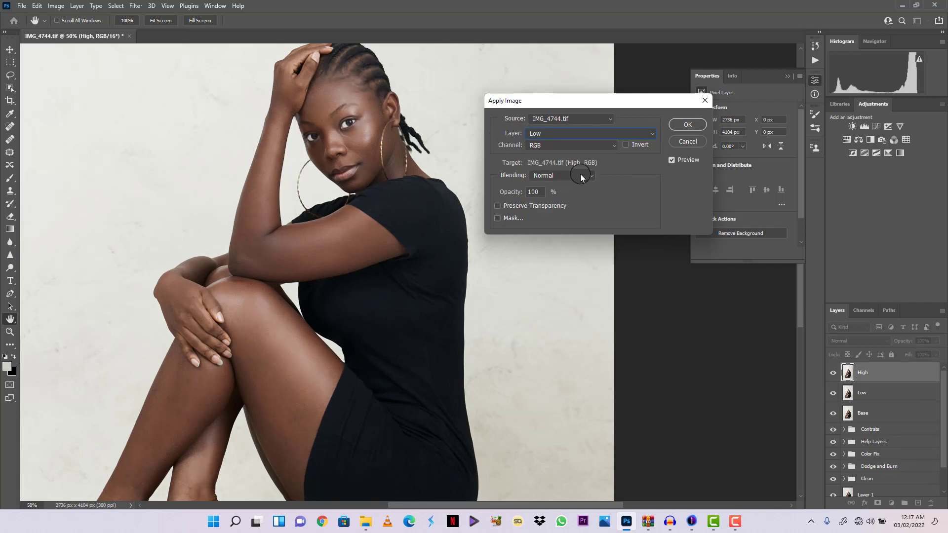
click(577, 177)
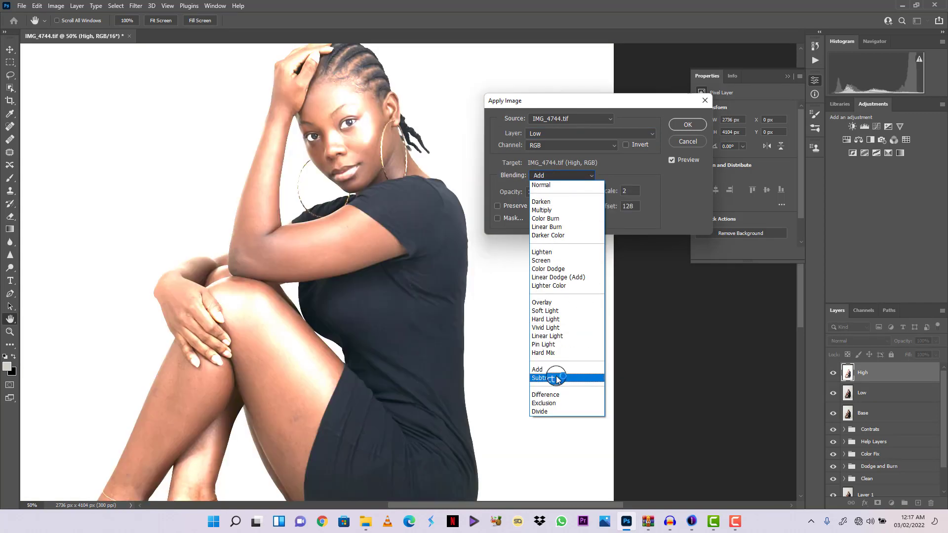
click(560, 378)
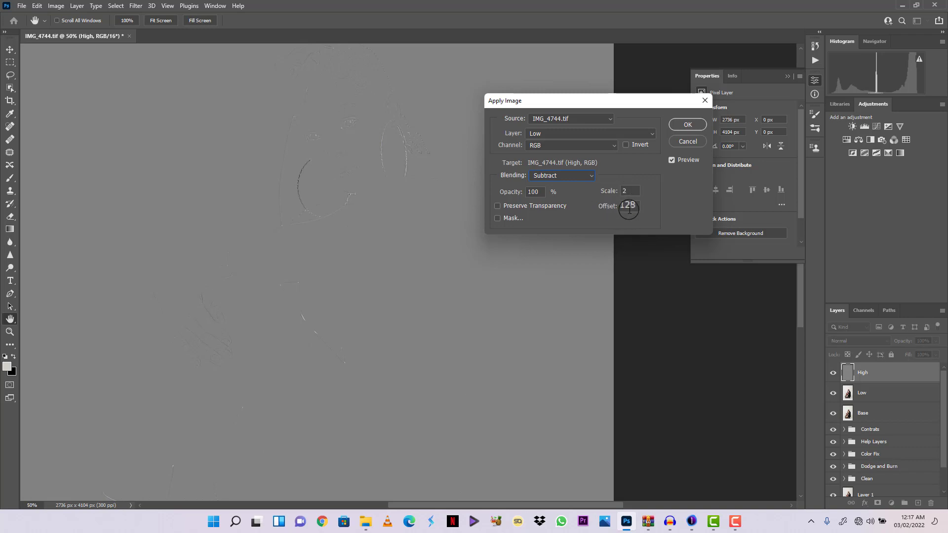
click(688, 125)
key(z)
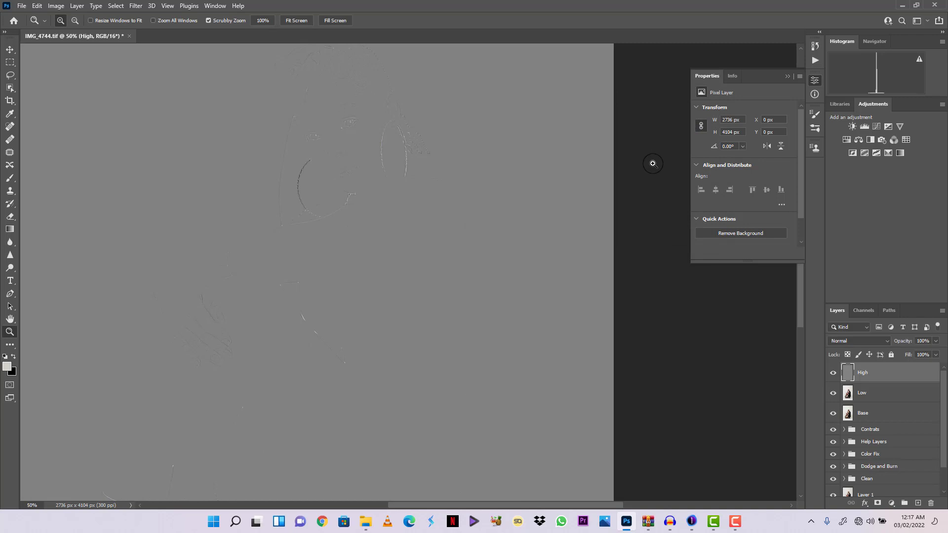
Set the High layer's blend mode to Linear Light.
click(495, 205)
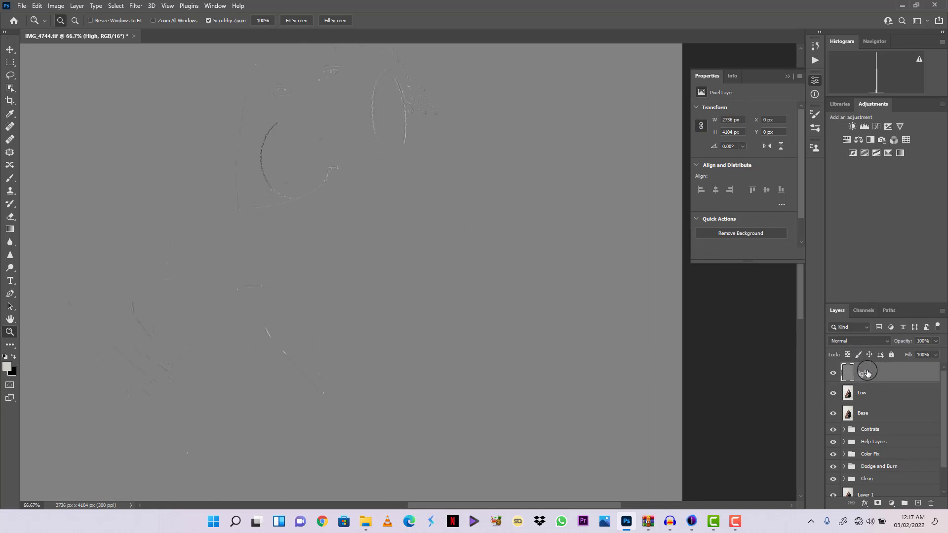
click(845, 341)
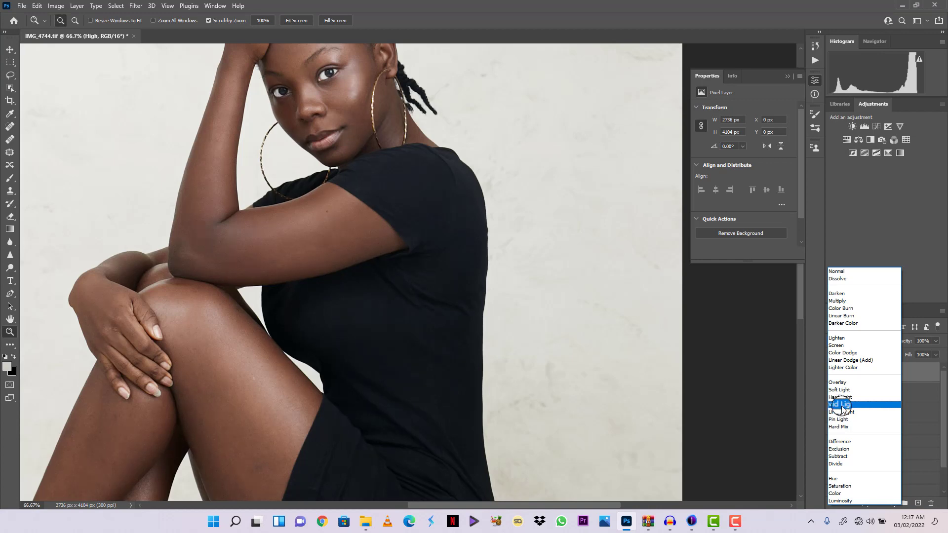
click(840, 412)
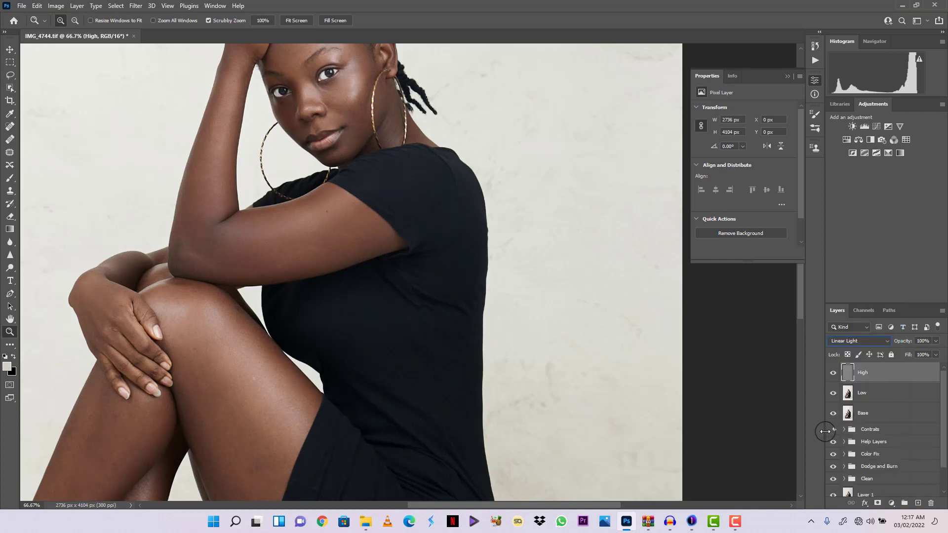
Group the High and Low layers together.
key(ctrl+minus)
key(ctrl+minus)
key(ctrl+minus)
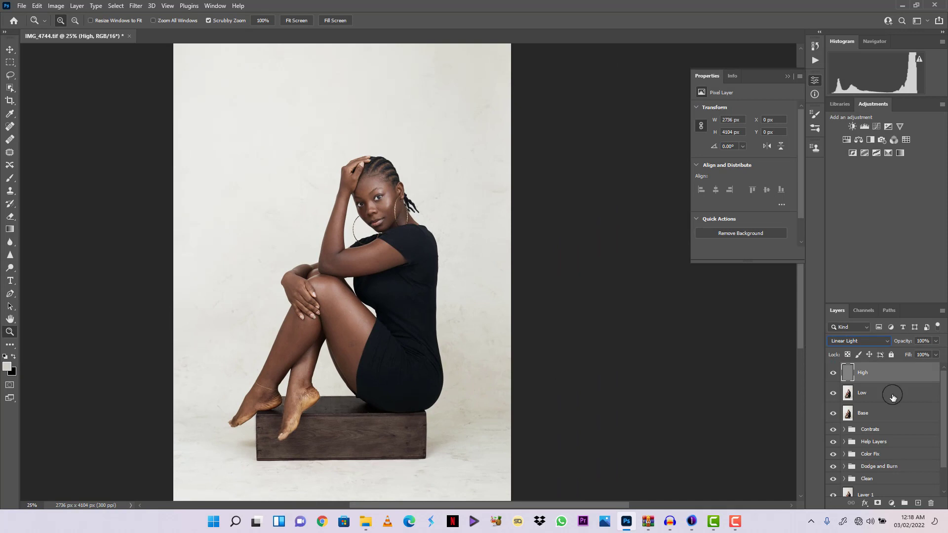
shift+click(876, 395)
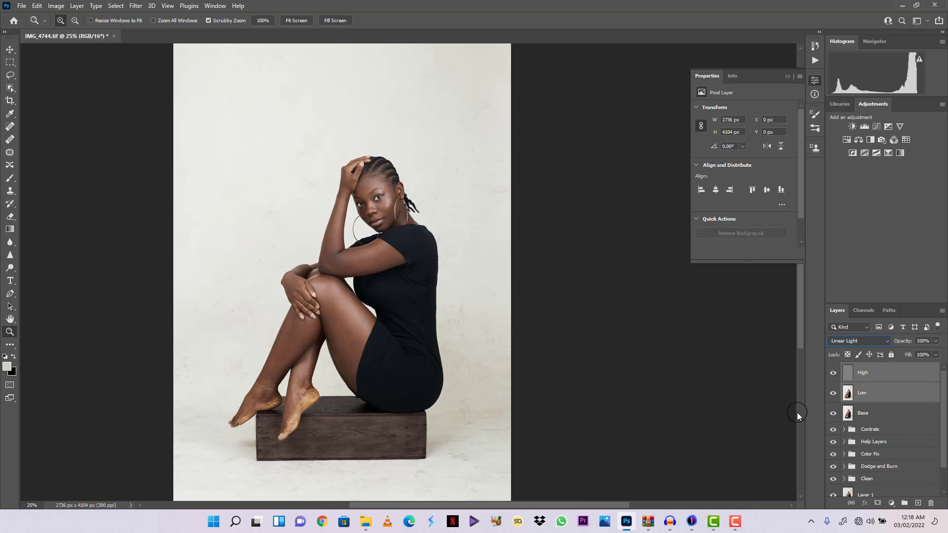
key(ctrl+g)
double_click(870, 369)
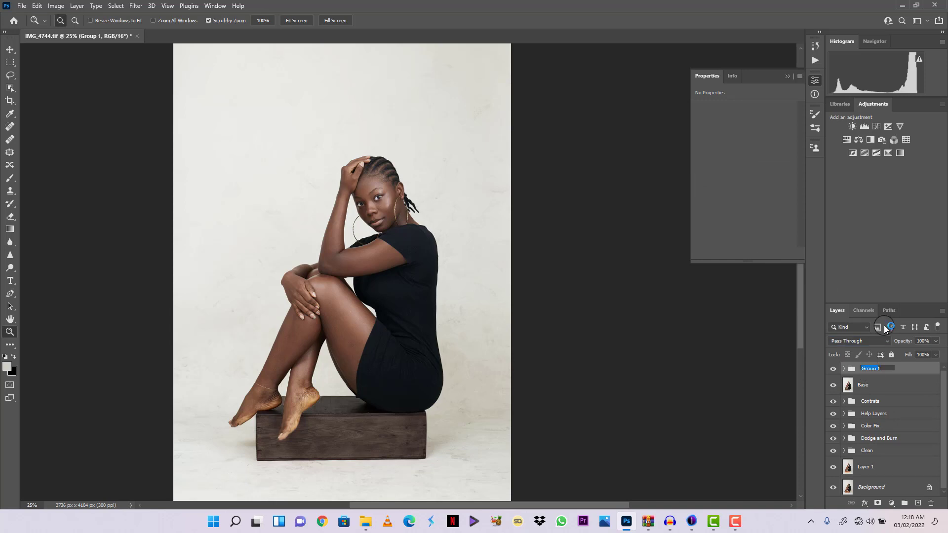
click(886, 368)
double_click(885, 369)
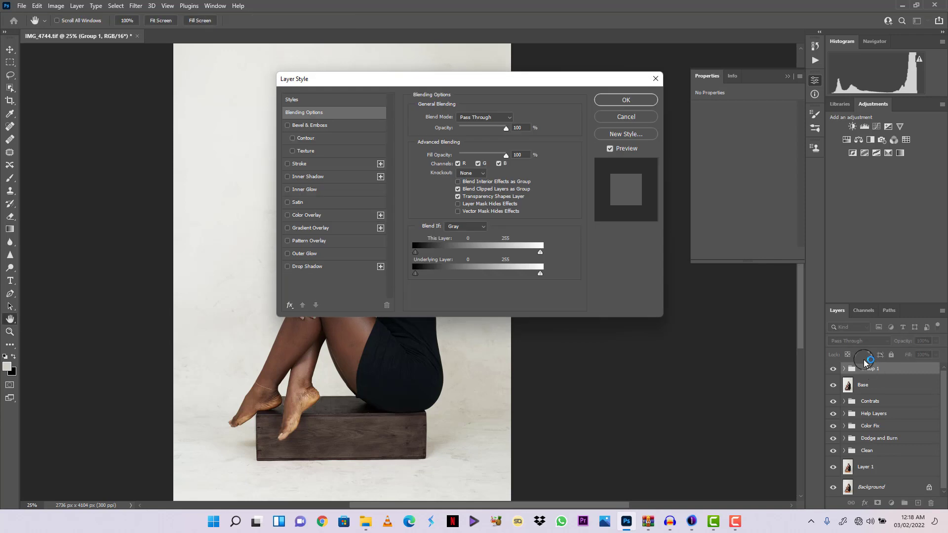
click(641, 117)
click(868, 375)
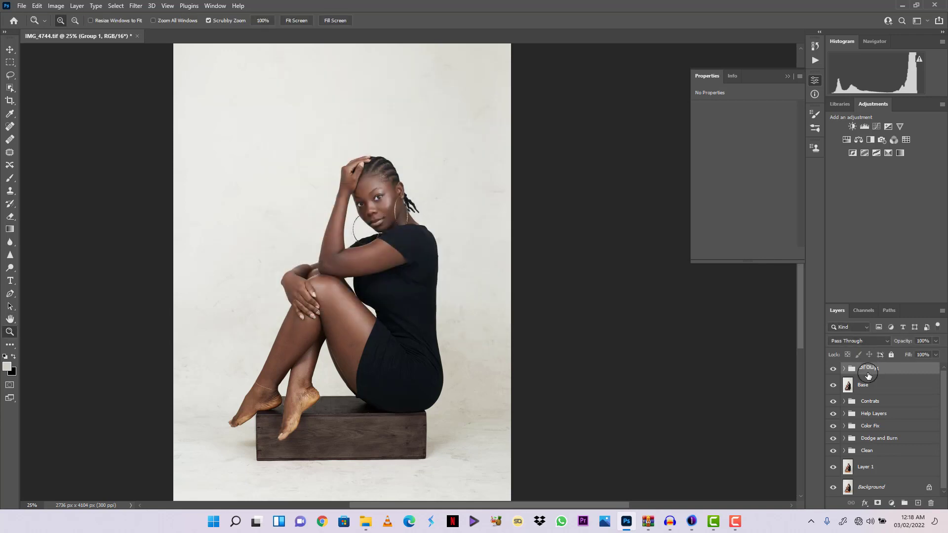
Rename the group holding the High and Low layers as FS.
double_click(869, 371)
text(FS)
key(Return)
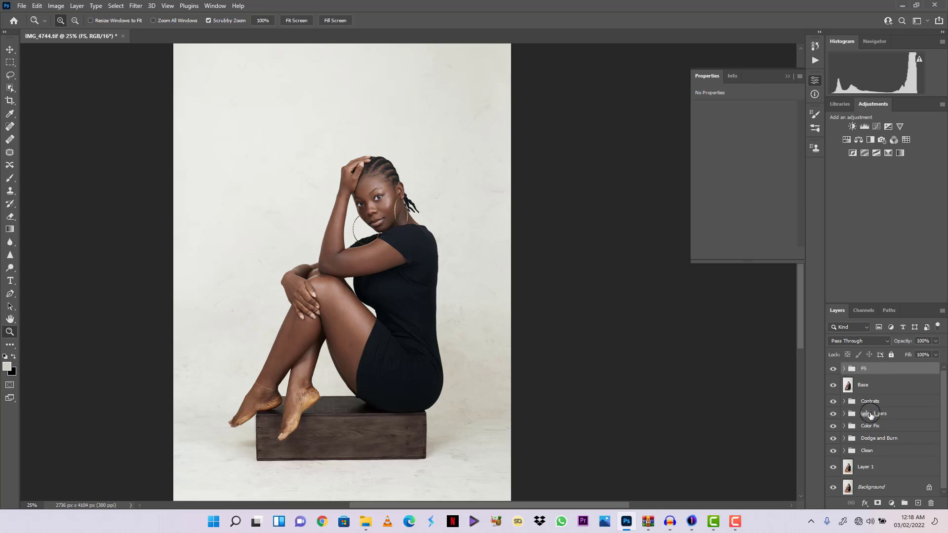
Add a new layer above the Low layer in the FS group and name it Mixer Brush.
click(845, 369)
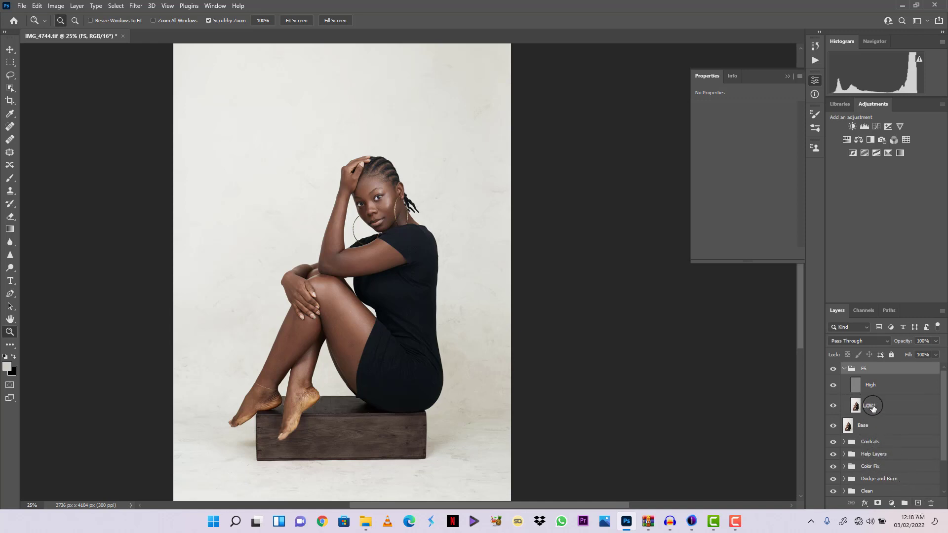
click(872, 406)
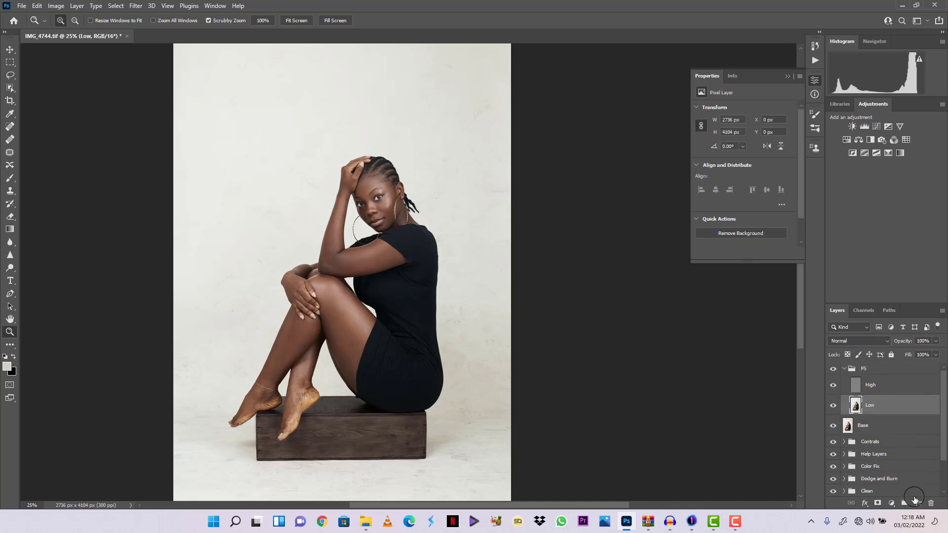
click(918, 503)
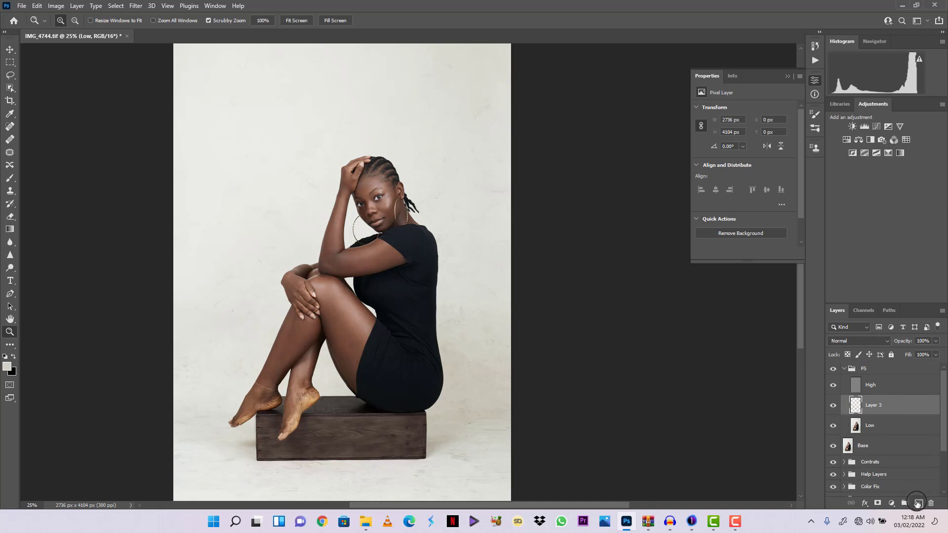
click(873, 408)
double_click(877, 406)
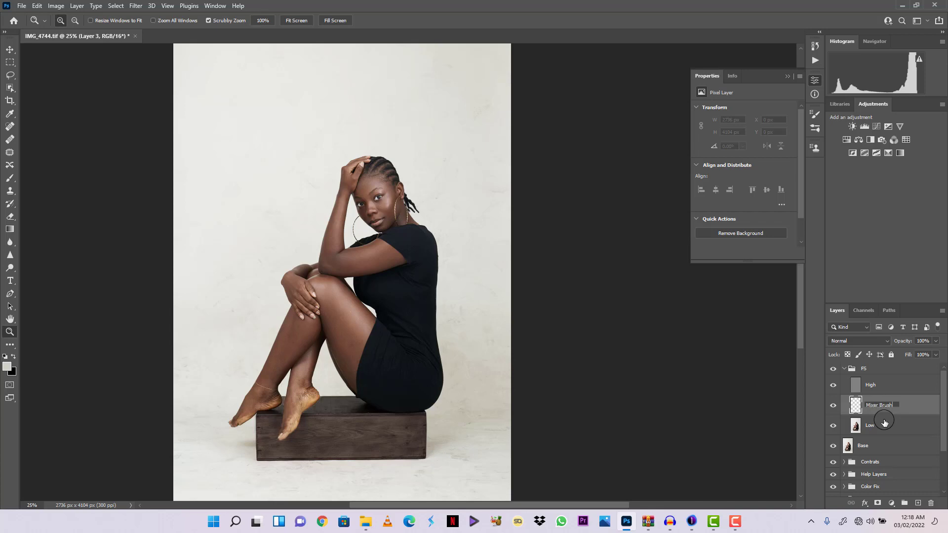
key(Return)
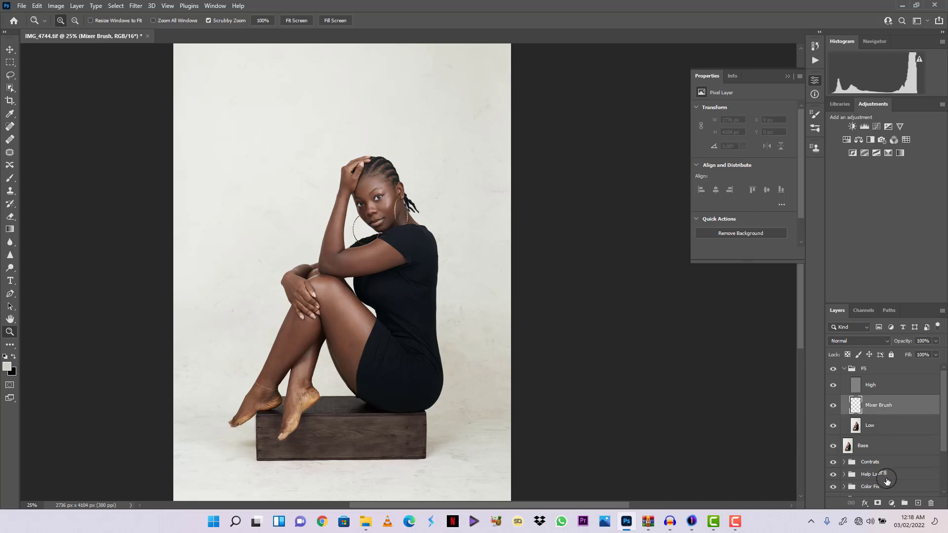
Add another new layer directly above the Mixer Brush layer and name it Brush.
click(918, 503)
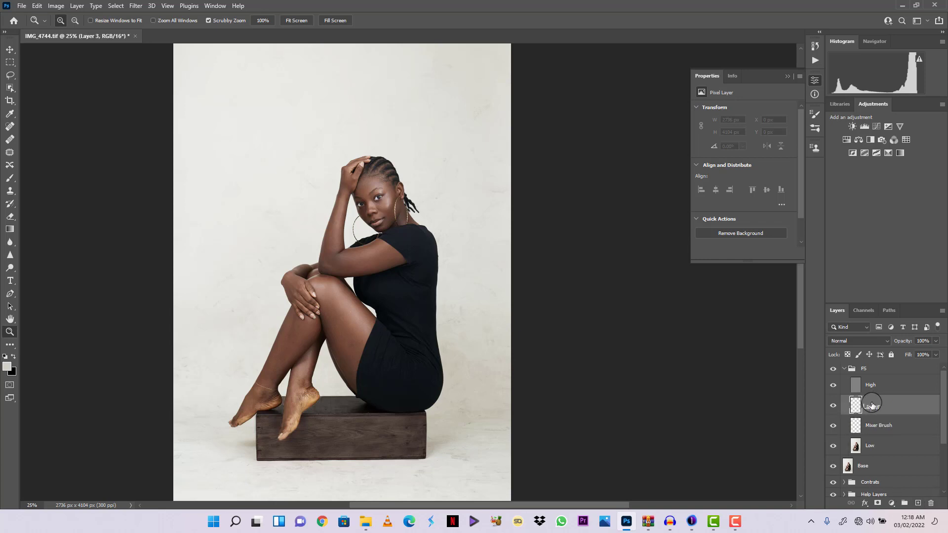
double_click(872, 405)
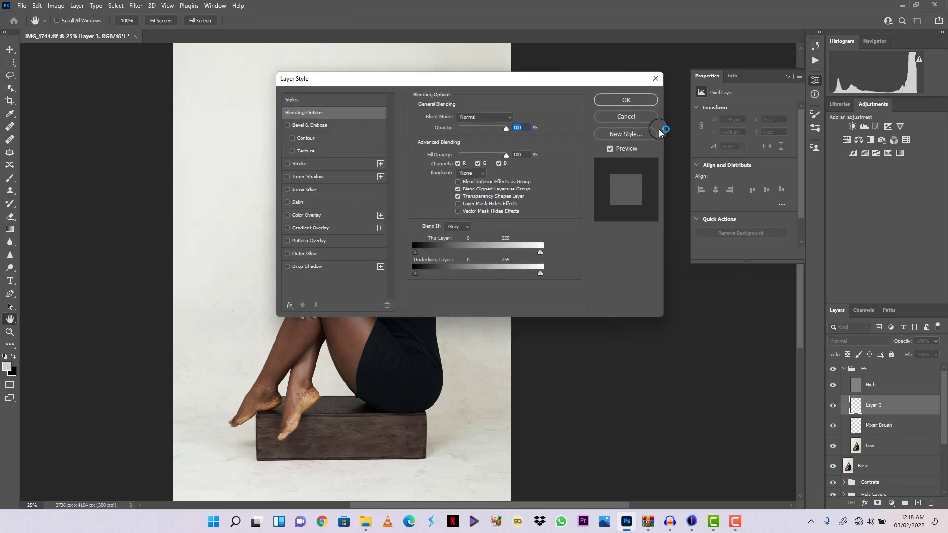
click(643, 117)
key(z)
double_click(886, 410)
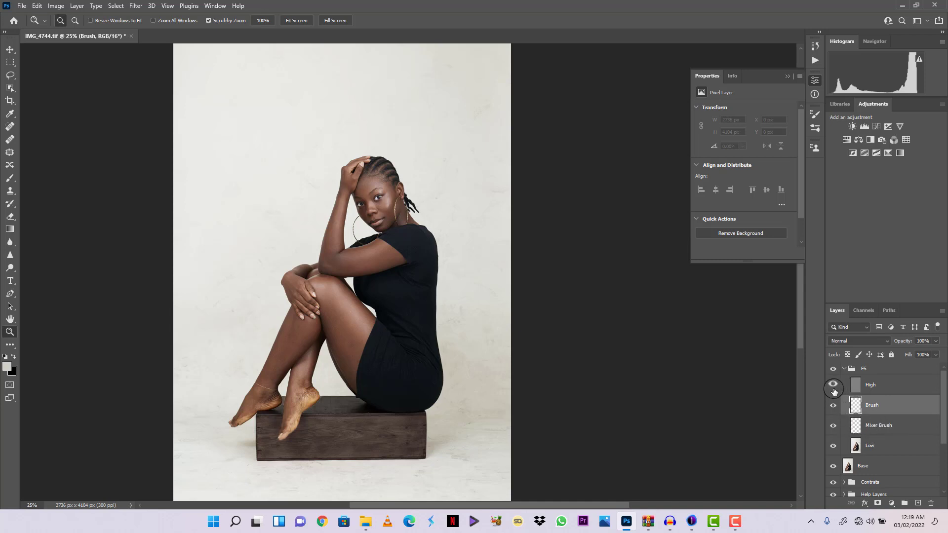
Hide the High layer and activate the Mixer Brush tool on the Mixer Brush layer, with cleaning after each stroke and Sample All Layers on.
click(833, 386)
click(882, 427)
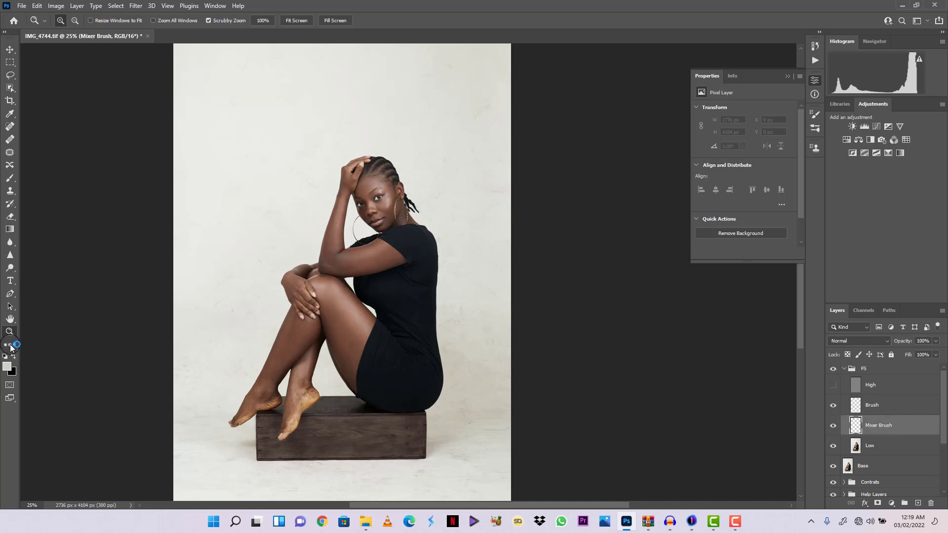
key(b)
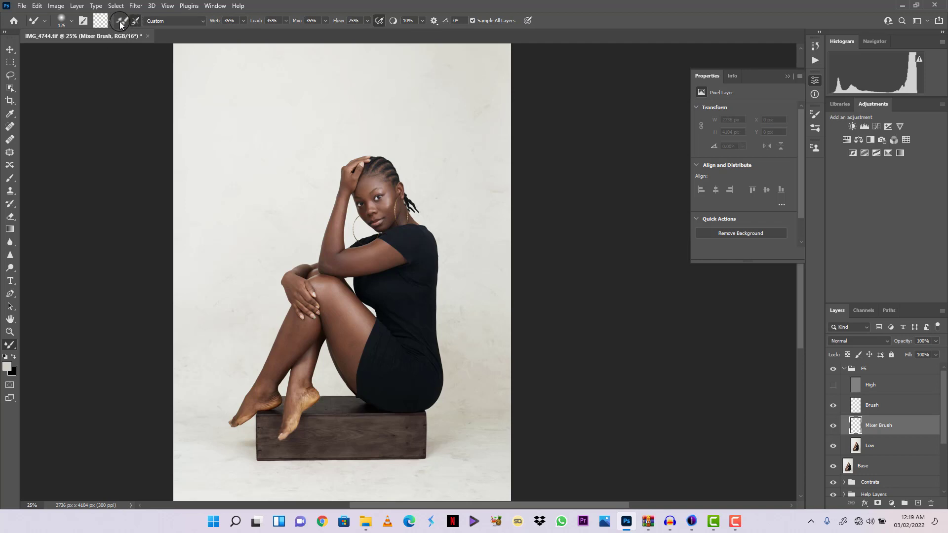
click(136, 20)
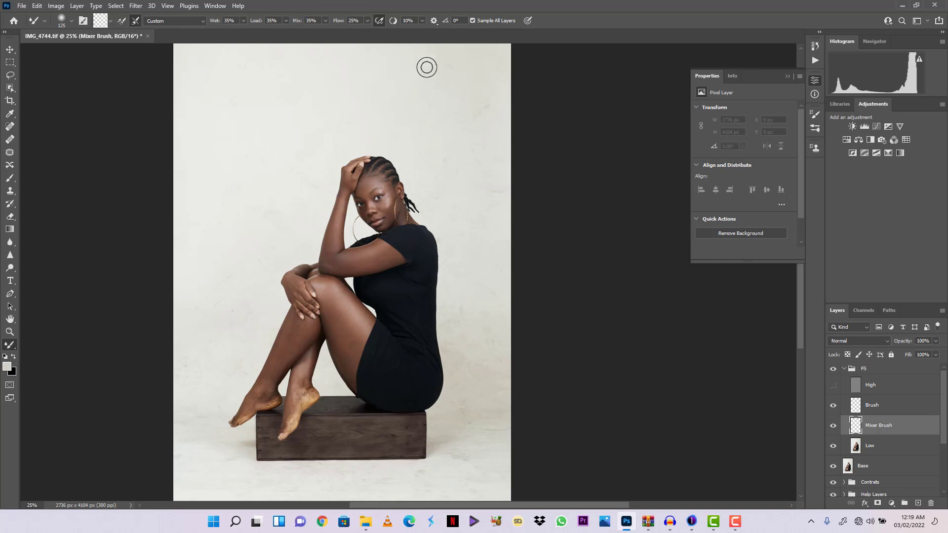
click(380, 20)
Smooth the backdrop in front of the model's arms and legs using a 300 px mixer brush.
key(bracketright)
key(bracketright)
key(bracketright)
key(bracketright)
key(bracketright)
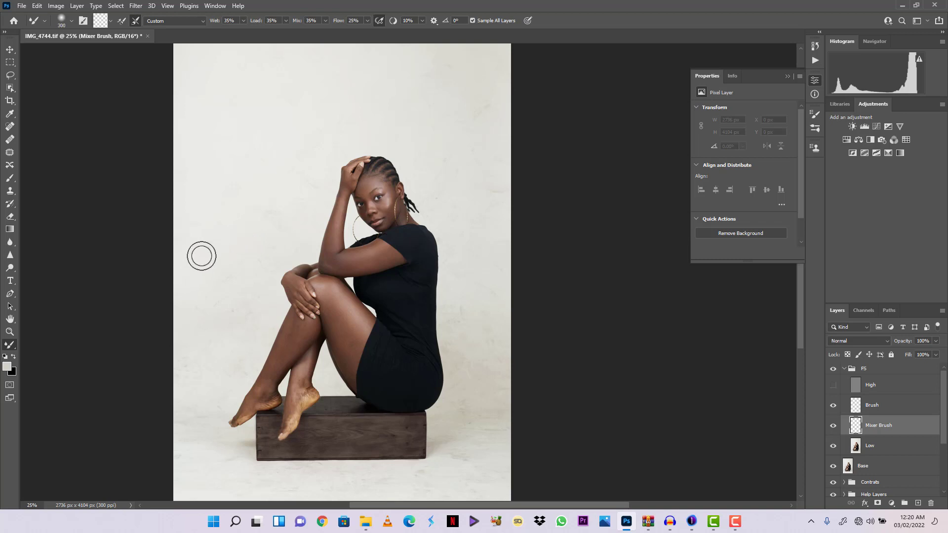
key(ctrl+plus)
key(ctrl+plus)
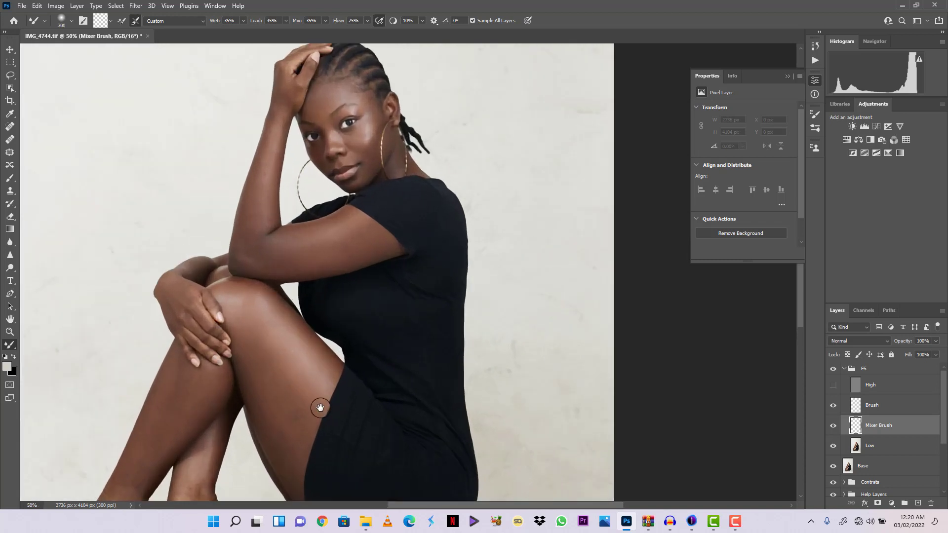
drag(221, 250, 461, 307)
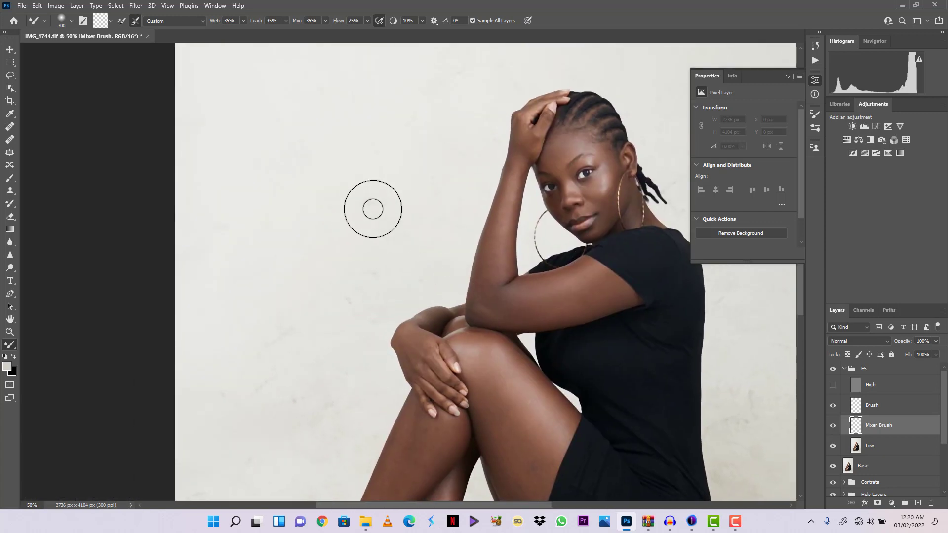
mouse_move(372, 208)
mouse_down()
mouse_move(472, 73)
mouse_move(346, 273)
mouse_move(325, 410)
mouse_move(248, 415)
mouse_move(271, 377)
mouse_move(307, 239)
mouse_up()
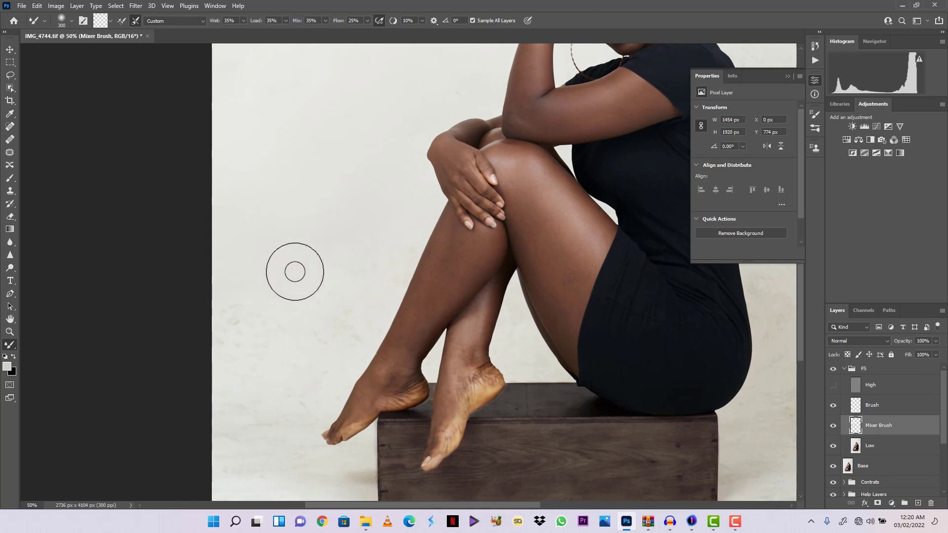
mouse_move(295, 271)
mouse_down()
mouse_move(271, 344)
mouse_move(350, 300)
mouse_move(360, 278)
mouse_move(336, 328)
mouse_up()
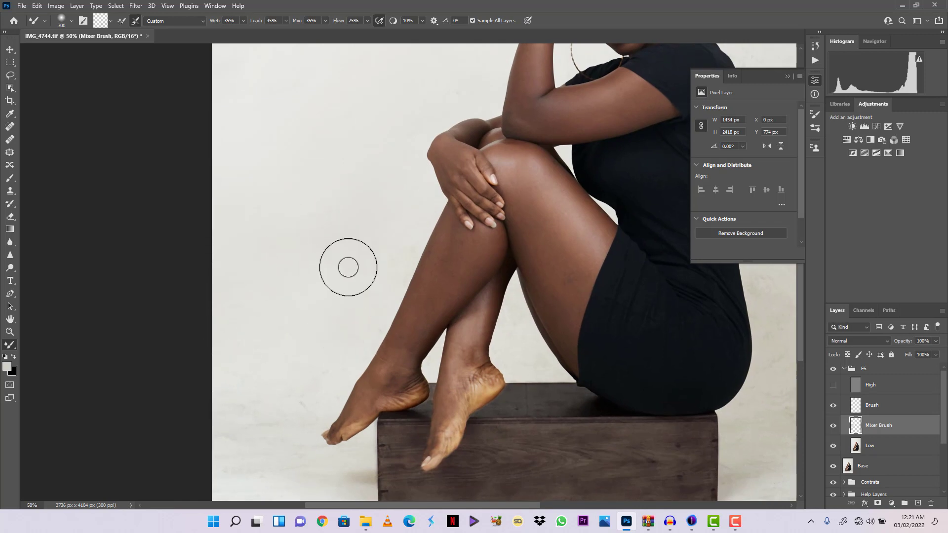
Blend the backdrop along the shin, the foot and the near end of the wooden box with a 125 px brush.
key(bracketleft)
key(bracketleft)
key(bracketleft)
key(bracketleft)
key(bracketleft)
key(bracketleft)
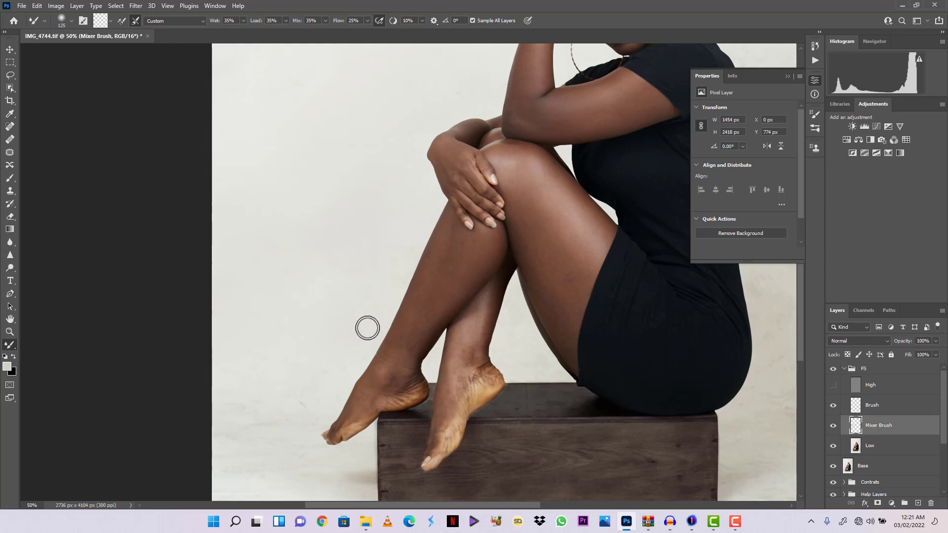
mouse_move(378, 319)
mouse_down()
mouse_move(284, 426)
mouse_move(225, 439)
mouse_move(273, 449)
mouse_move(287, 474)
mouse_move(381, 446)
mouse_up()
Smooth the marks on the floor in front of the wooden box with a 175 px brush.
drag(260, 480, 297, 262)
key(bracketright)
key(bracketright)
key(bracketright)
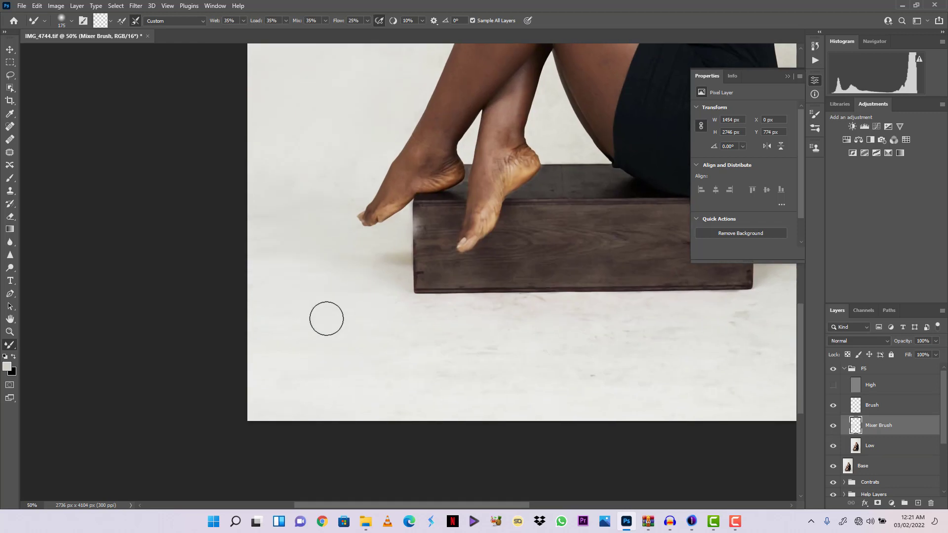
mouse_move(327, 318)
mouse_down()
mouse_move(629, 387)
mouse_move(450, 404)
mouse_up()
drag(590, 366, 276, 354)
drag(316, 335, 422, 379)
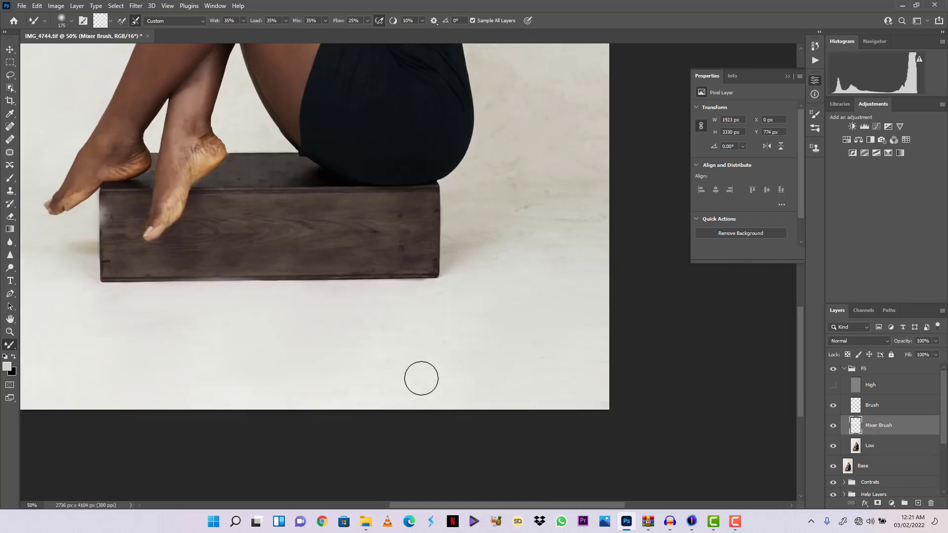
Smooth the backdrop behind the dress with a 250 px brush, then blend around the hip and box end at 125 px.
mouse_move(568, 217)
mouse_down()
mouse_move(517, 185)
mouse_move(510, 303)
mouse_move(466, 384)
mouse_up()
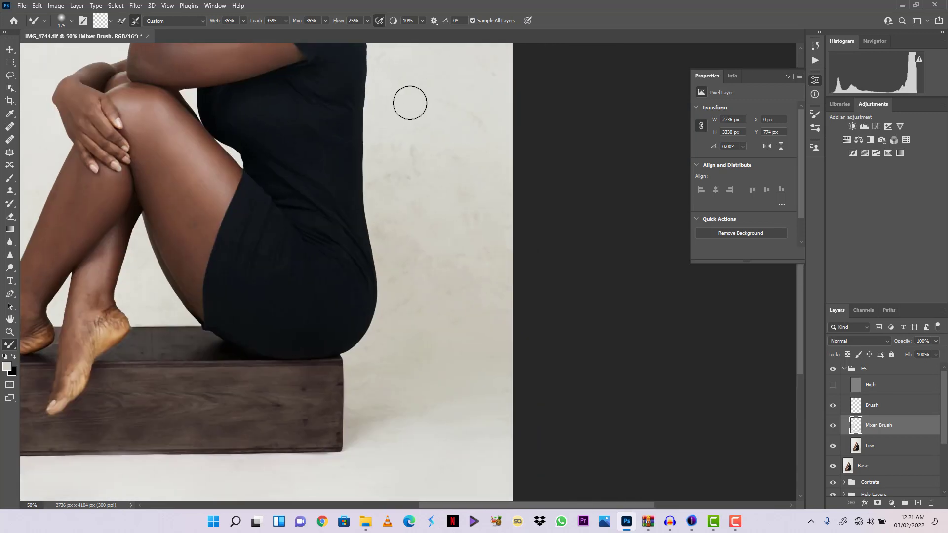
key(bracketright)
key(bracketright)
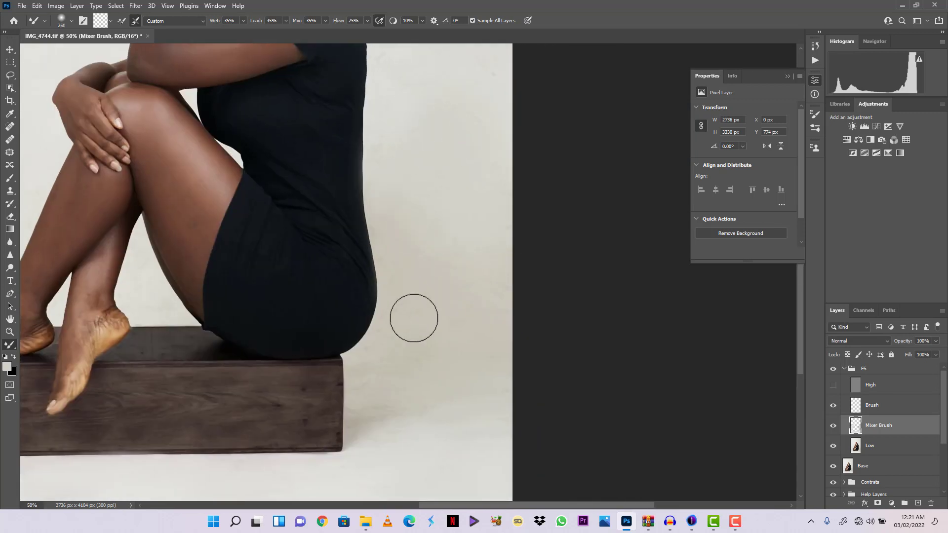
key(bracketleft)
key(bracketleft)
key(bracketleft)
key(bracketleft)
drag(388, 329, 371, 384)
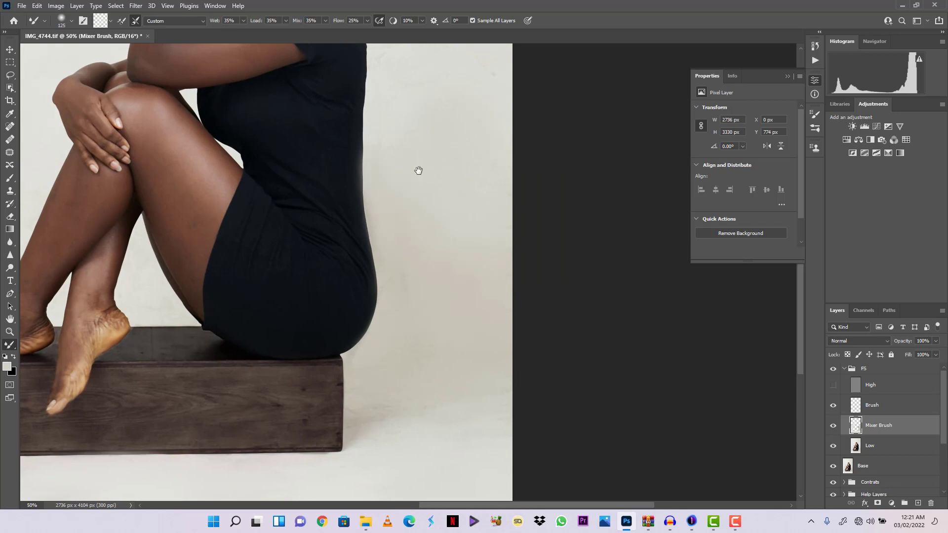
Smooth the backdrop behind the model's back, shoulder and braids with a 200 px brush.
drag(419, 172, 406, 293)
key(bracketright)
key(bracketright)
key(bracketright)
drag(392, 63, 377, 195)
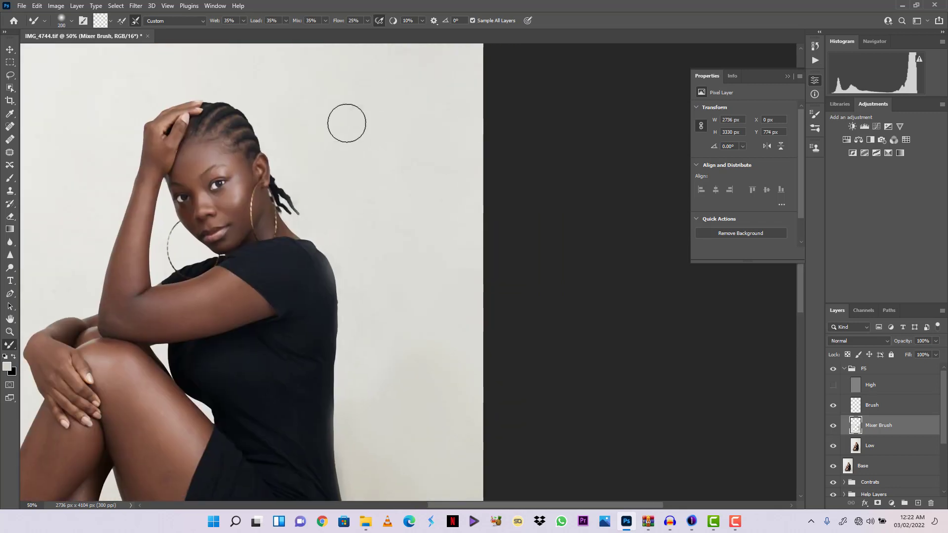
Smooth the upper backdrop above the model's head and in front of the raised arm with the 200 px brush.
drag(430, 190, 477, 310)
drag(418, 162, 431, 279)
drag(310, 222, 518, 193)
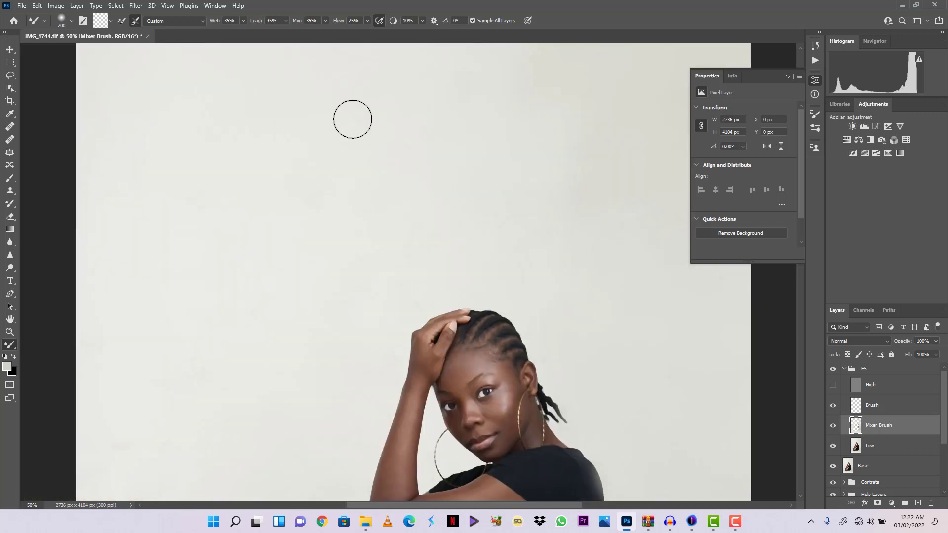
drag(354, 270, 355, 146)
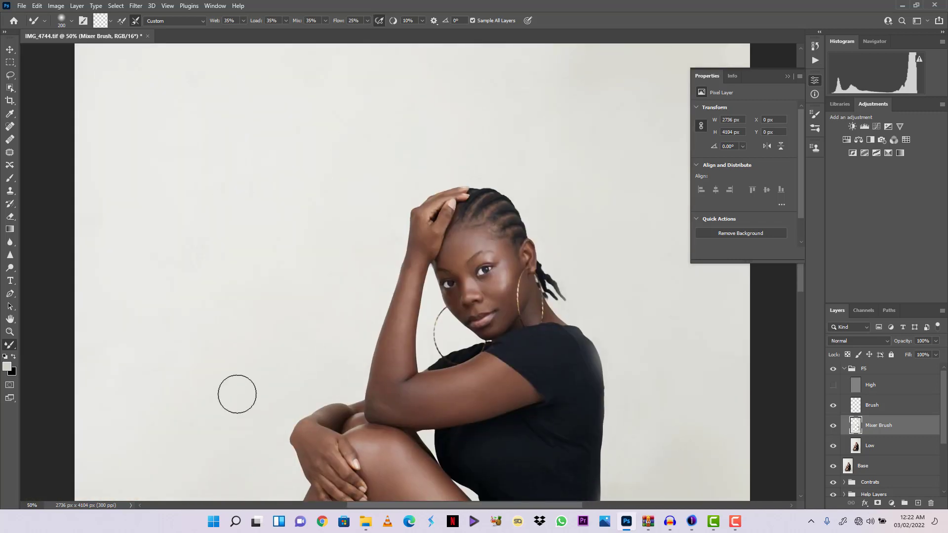
drag(420, 262, 332, 80)
Shrink the mixer brush and blend the small backdrop area between the thigh and the lower legs above the box.
drag(99, 330, 317, 212)
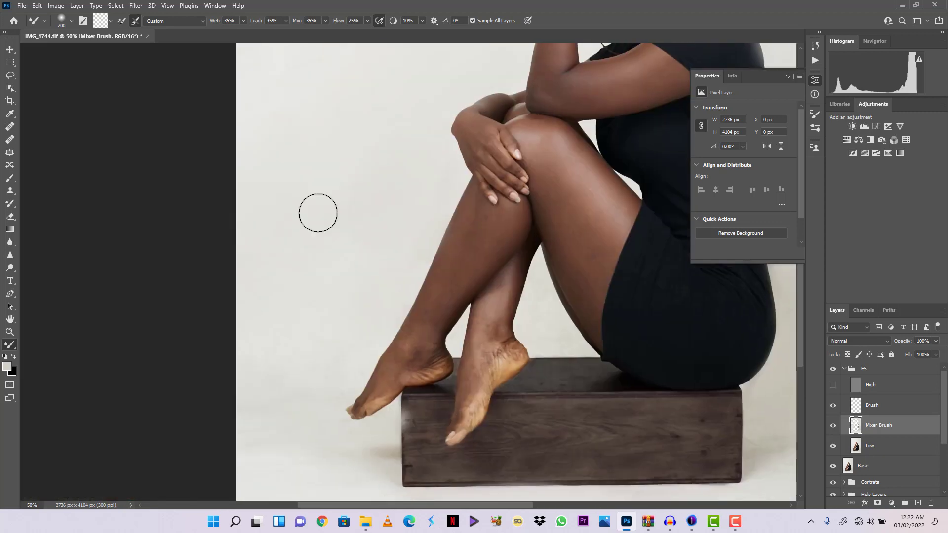
drag(294, 470, 167, 428)
key(bracketleft)
key(bracketleft)
key(bracketleft)
key(bracketleft)
key(bracketleft)
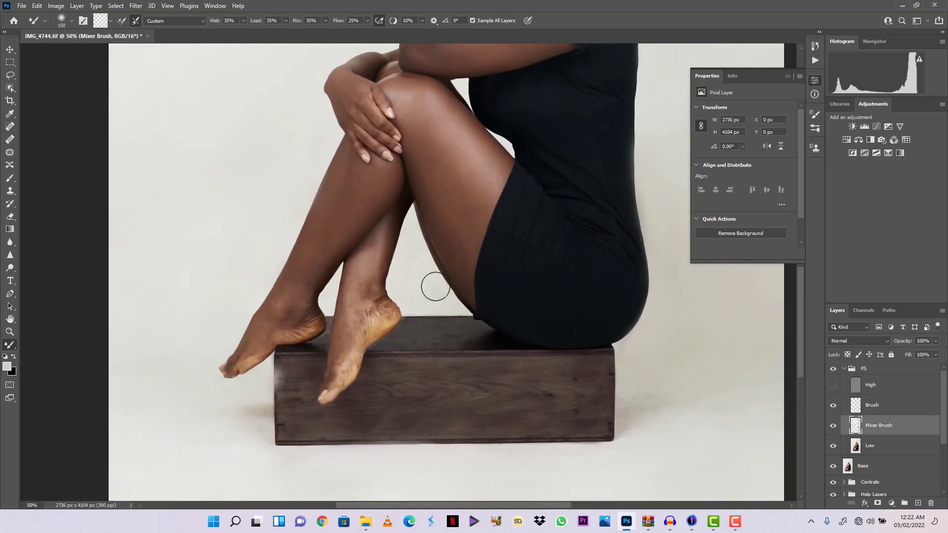
drag(404, 247, 409, 234)
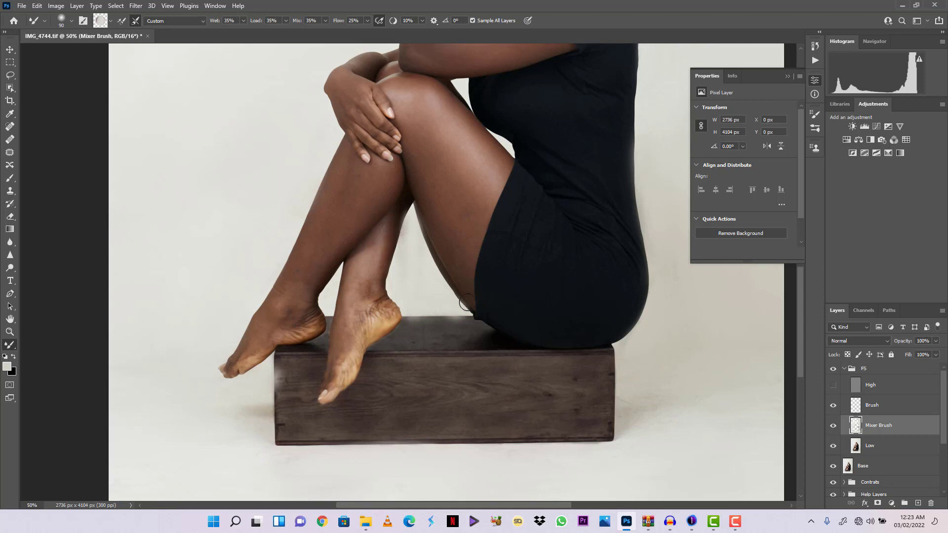
Even out the floor and the lower backdrop around the wooden box with a 300 px mixer brush.
drag(556, 430, 486, 227)
key(ctrl+minus)
key(bracketright)
key(bracketright)
key(bracketright)
key(bracketright)
key(bracketright)
key(bracketright)
key(bracketright)
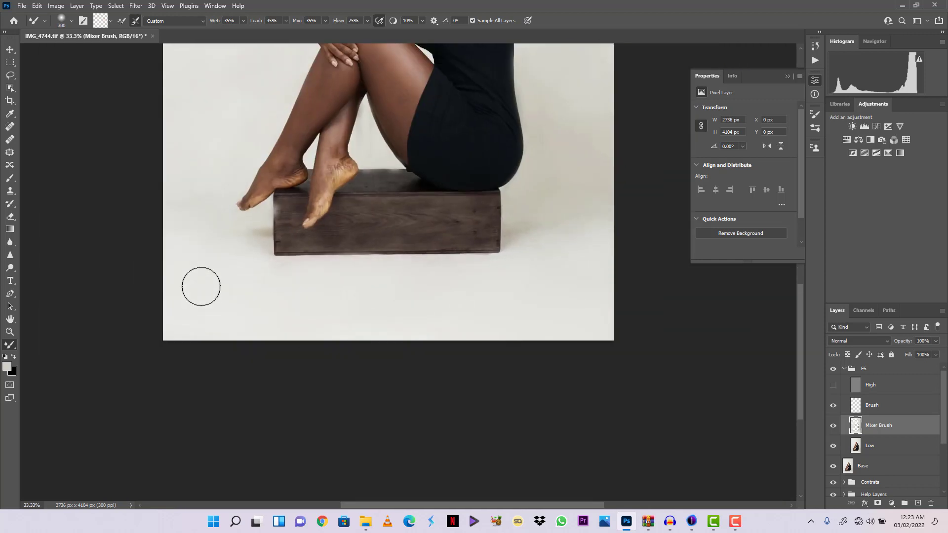
drag(266, 258, 276, 311)
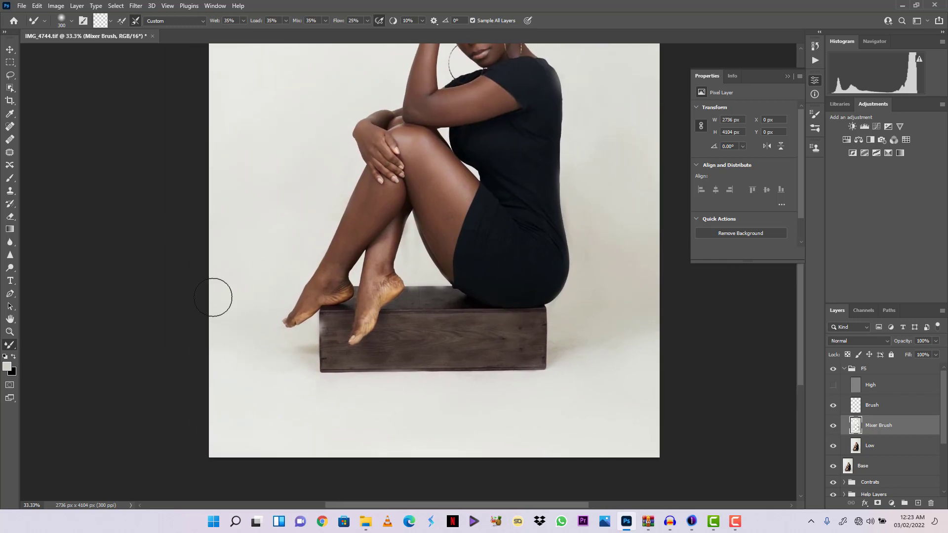
drag(254, 379, 348, 246)
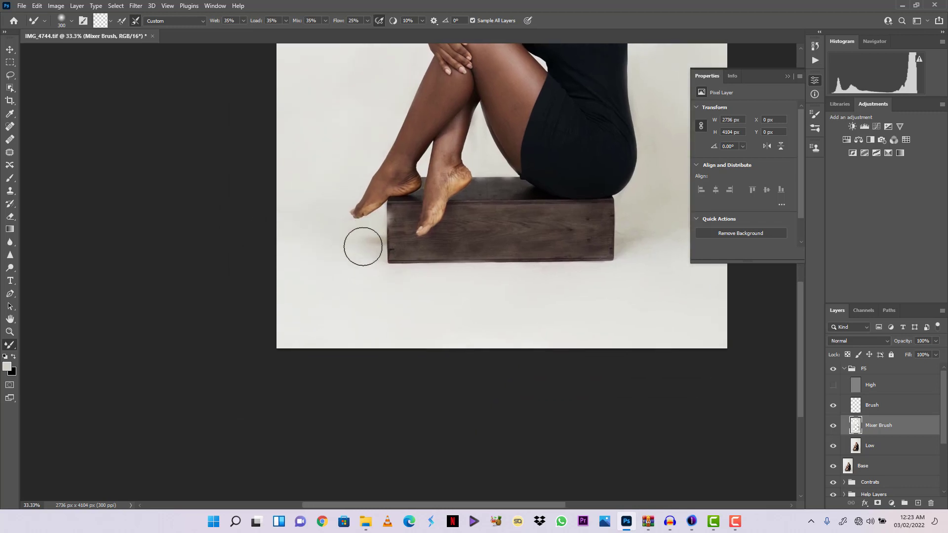
Blend the backdrop behind the model's hips and the floor around the ends of the wooden box with a 150 px mixer brush.
key(bracketleft)
key(bracketleft)
key(bracketleft)
key(bracketleft)
key(bracketleft)
scroll(390, 242, right, 5)
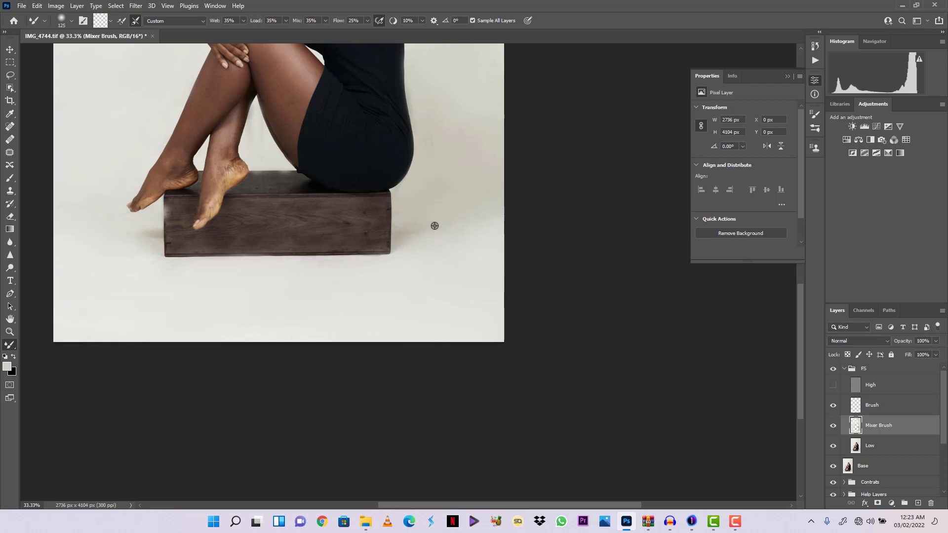
key(bracketright)
key(bracketright)
key(bracketleft)
mouse_move(412, 190)
mouse_down()
mouse_move(422, 194)
mouse_move(425, 214)
mouse_up()
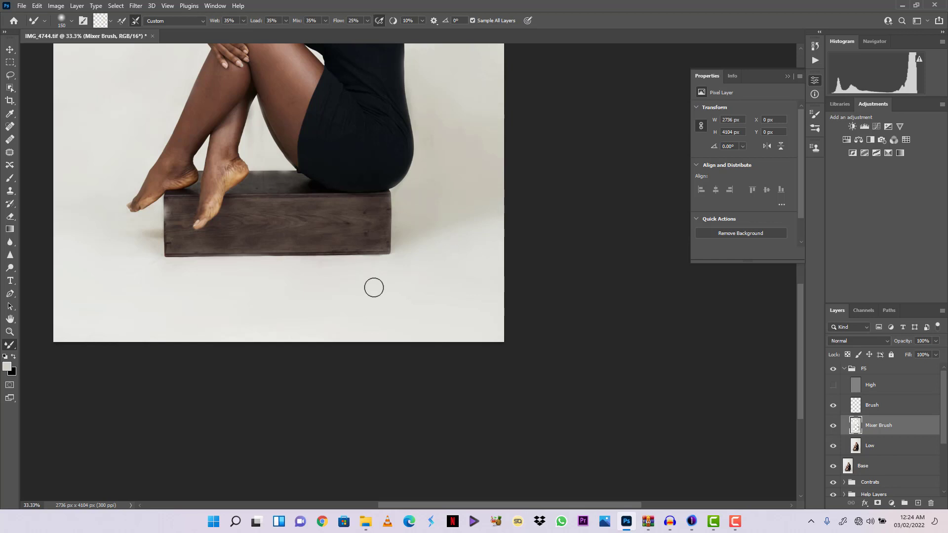
mouse_move(328, 280)
mouse_down()
mouse_move(432, 305)
mouse_move(547, 262)
mouse_up()
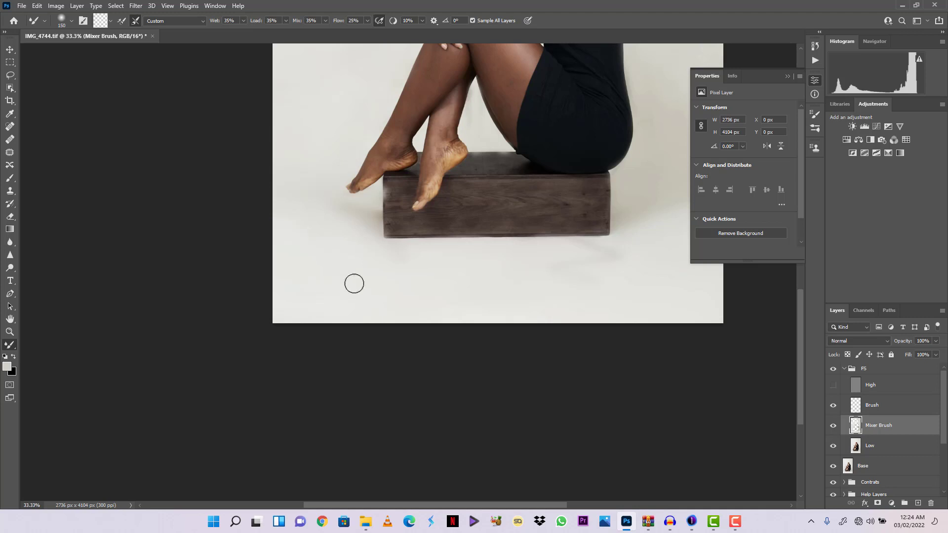
scroll(435, 271, up, 2)
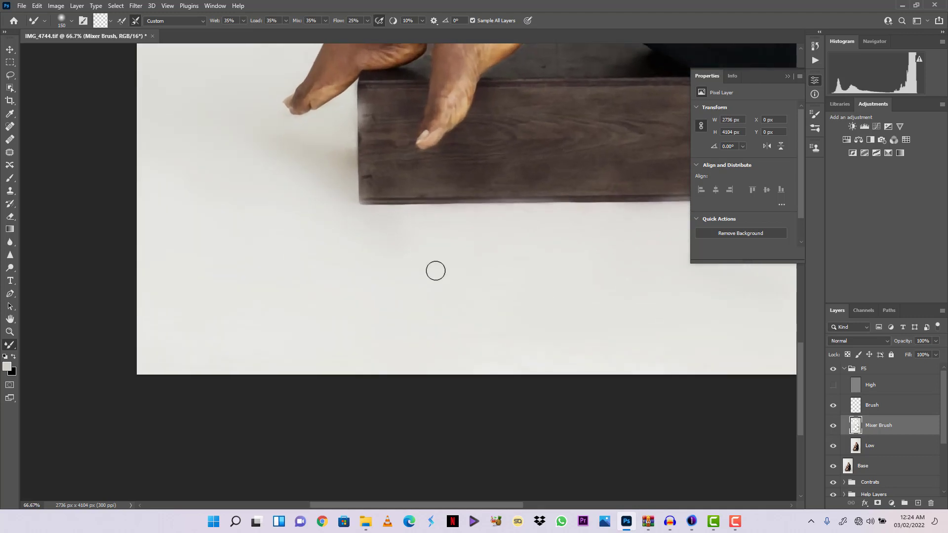
drag(341, 202, 340, 390)
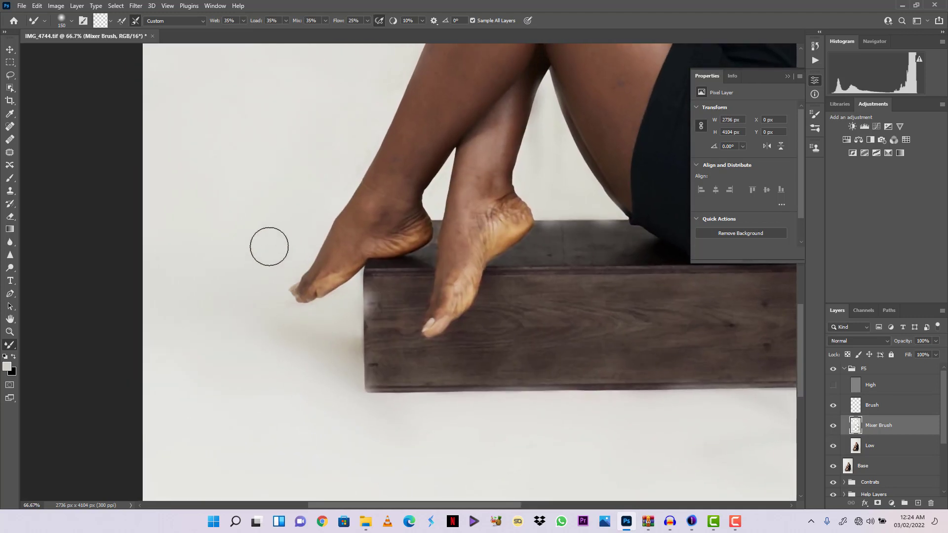
Compare the portrait with and without the Mixer Brush layer and inspect the edges of the dress, legs and wooden box for smearing.
key(ctrl+0)
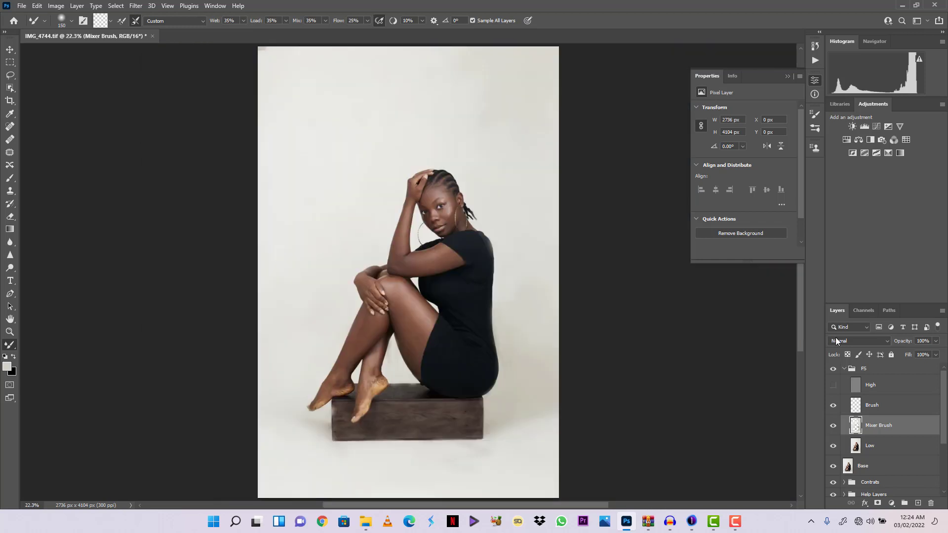
click(833, 426)
click(833, 427)
key(z)
drag(466, 405, 466, 405)
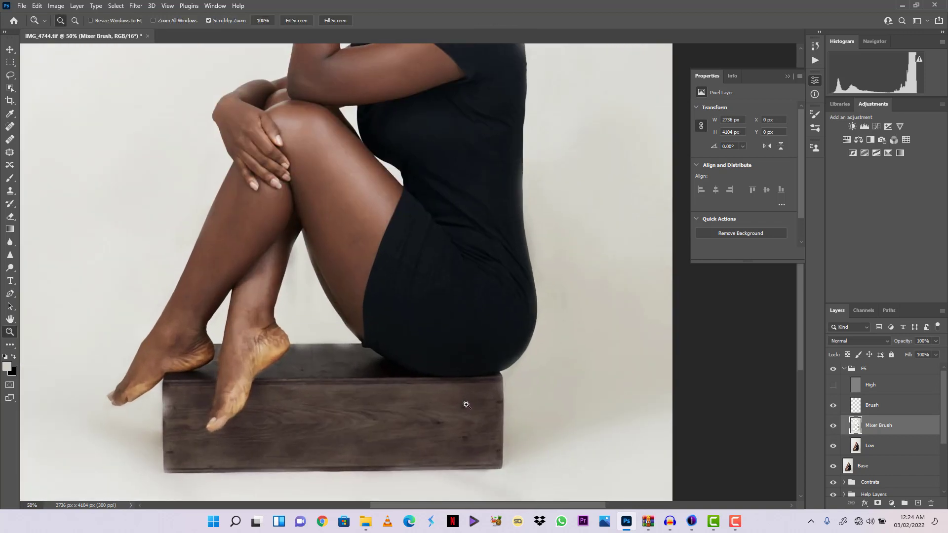
drag(438, 254, 421, 313)
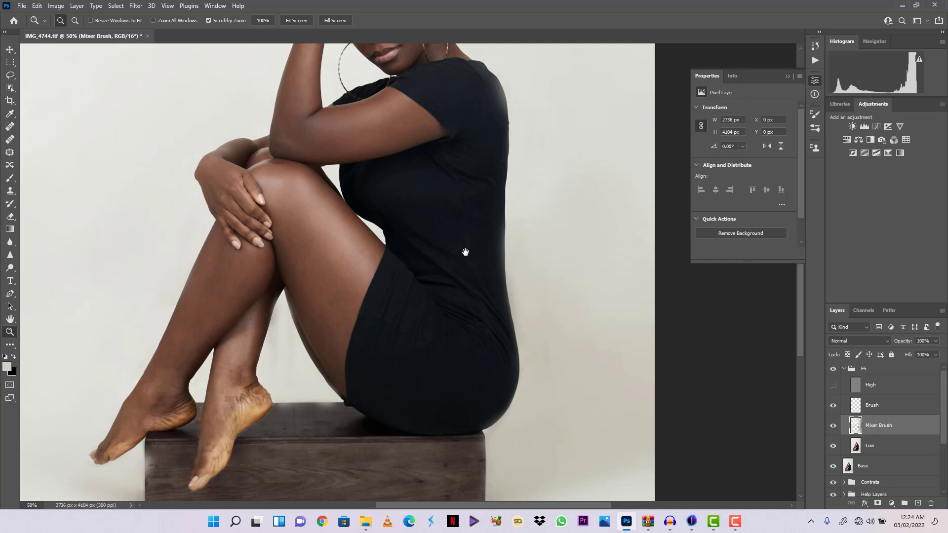
drag(504, 313, 469, 252)
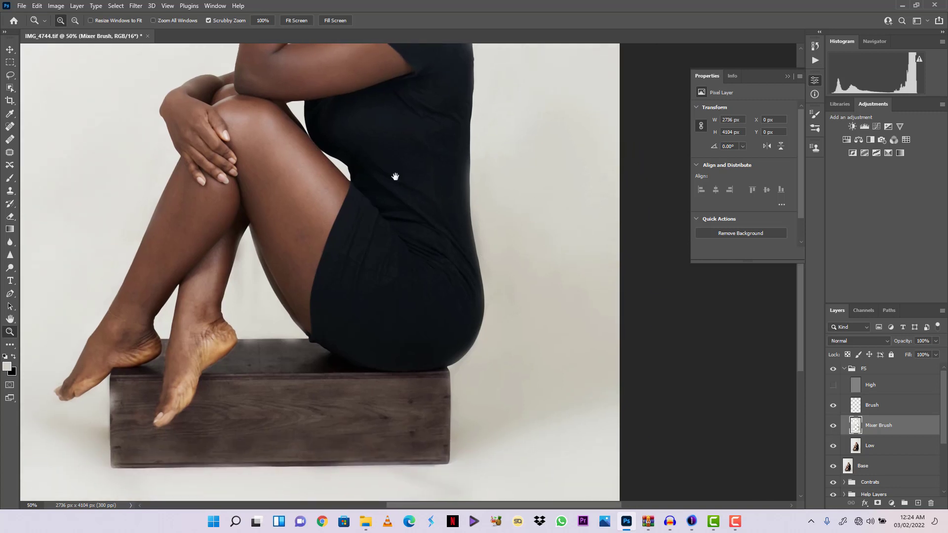
drag(395, 176, 447, 202)
drag(360, 275, 335, 160)
click(330, 252)
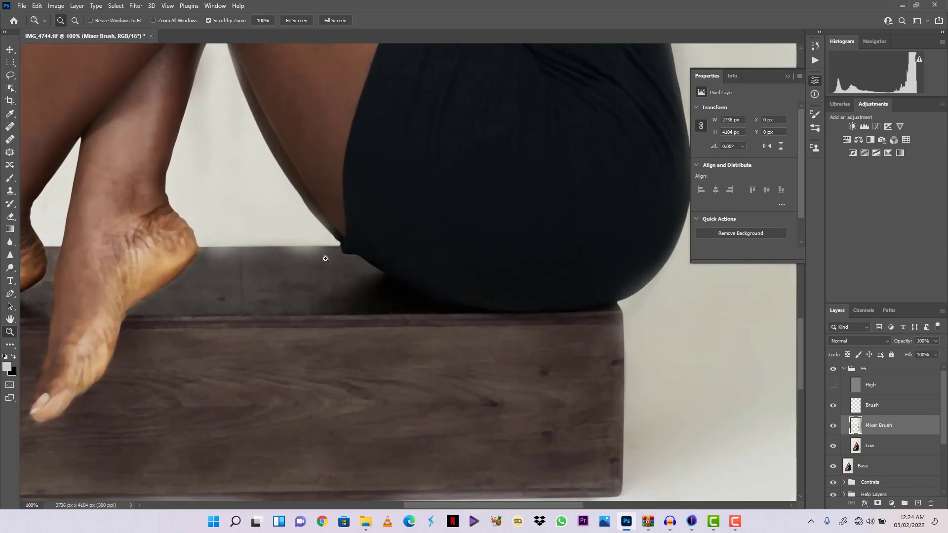
Set up the Eraser for the Mixer Brush layer with a 45 px brush and 68% flow.
key(e)
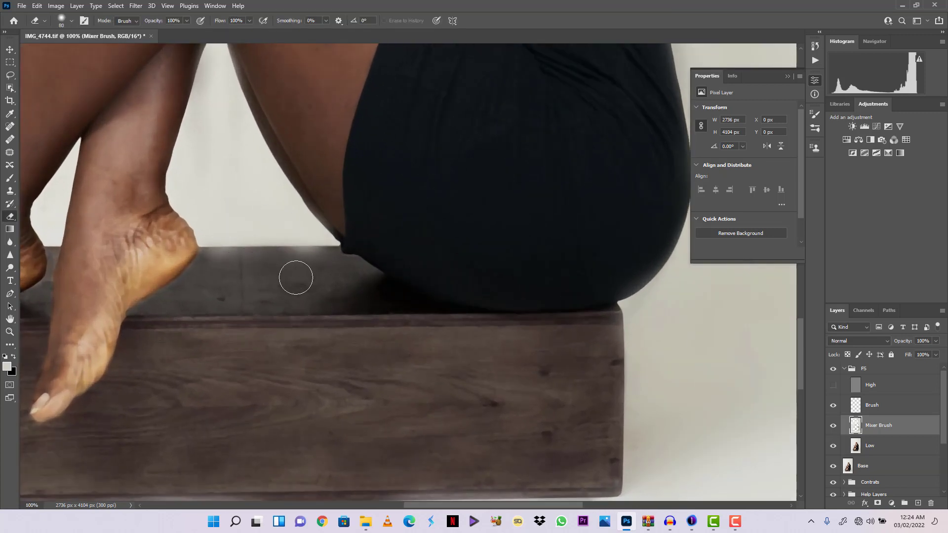
drag(238, 266, 275, 360)
mouse_move(307, 175)
mouse_down()
mouse_move(334, 250)
mouse_move(338, 354)
mouse_move(393, 250)
mouse_move(447, 185)
mouse_up()
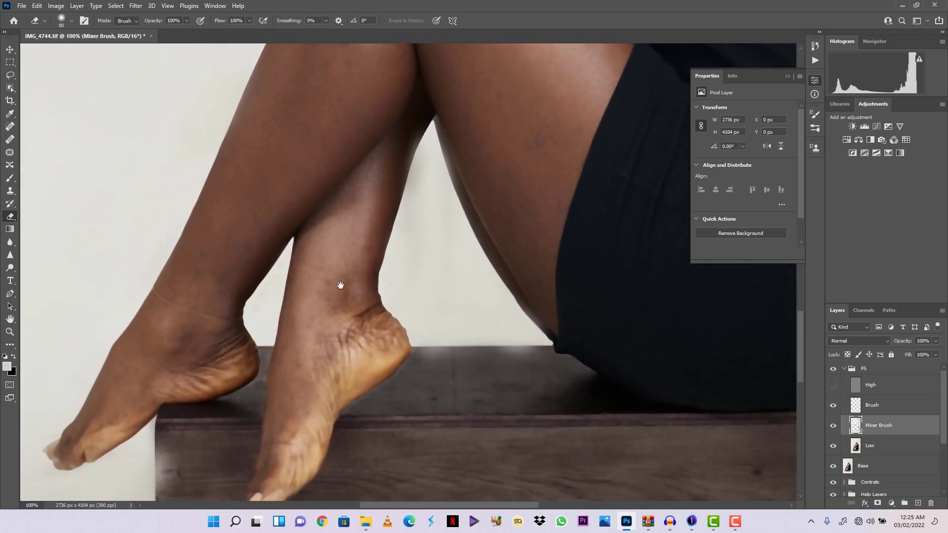
drag(338, 287, 292, 106)
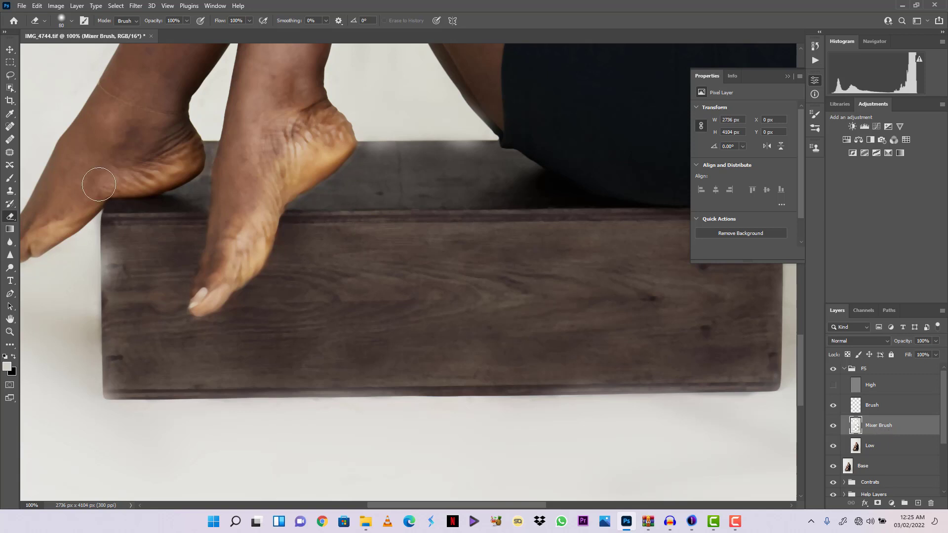
key(bracketleft)
key(bracketleft)
key(bracketleft)
key(bracketleft)
drag(107, 259, 120, 248)
click(249, 21)
drag(251, 32, 221, 35)
right_click(257, 210)
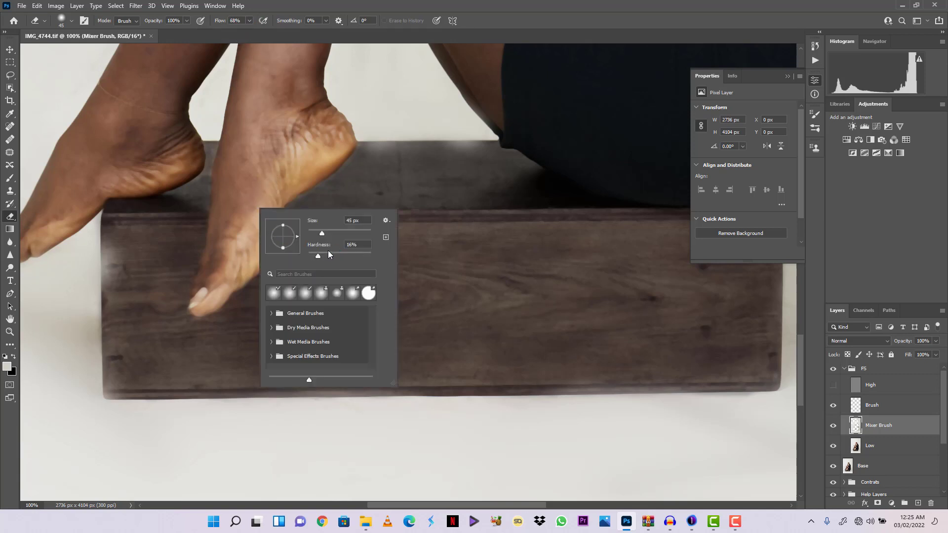
click(129, 269)
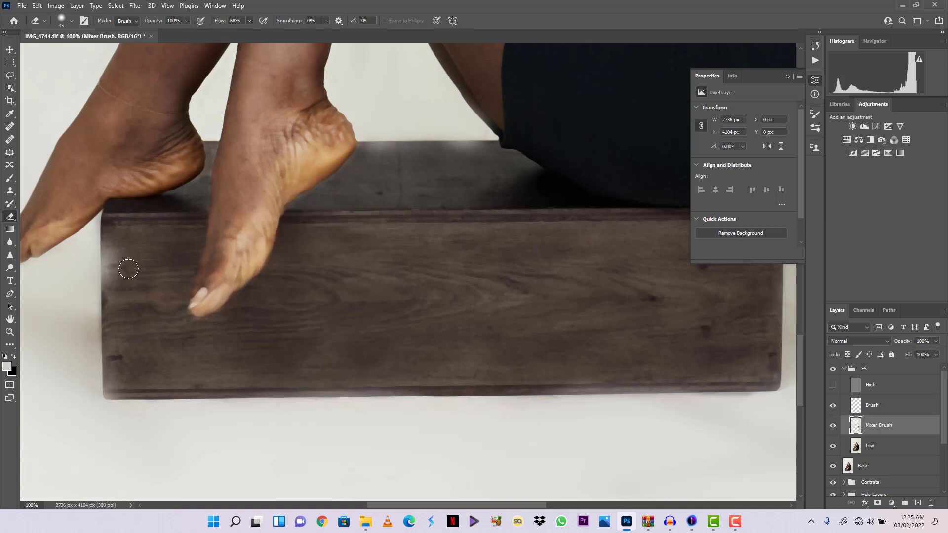
Erase the hazy mixer brush spill along the left and bottom edges of the wooden box's front face.
mouse_move(114, 249)
mouse_down()
mouse_move(114, 278)
mouse_move(102, 273)
mouse_move(100, 285)
mouse_up()
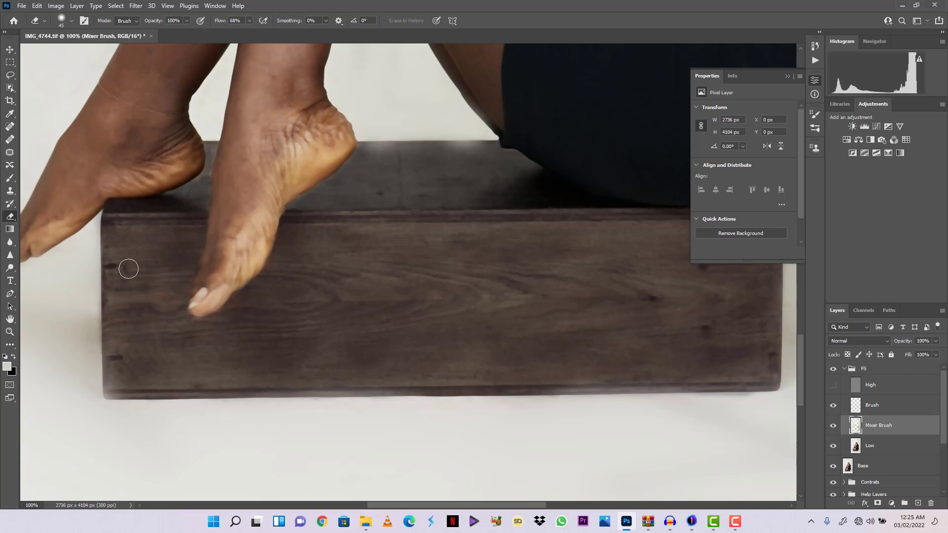
drag(109, 356, 110, 398)
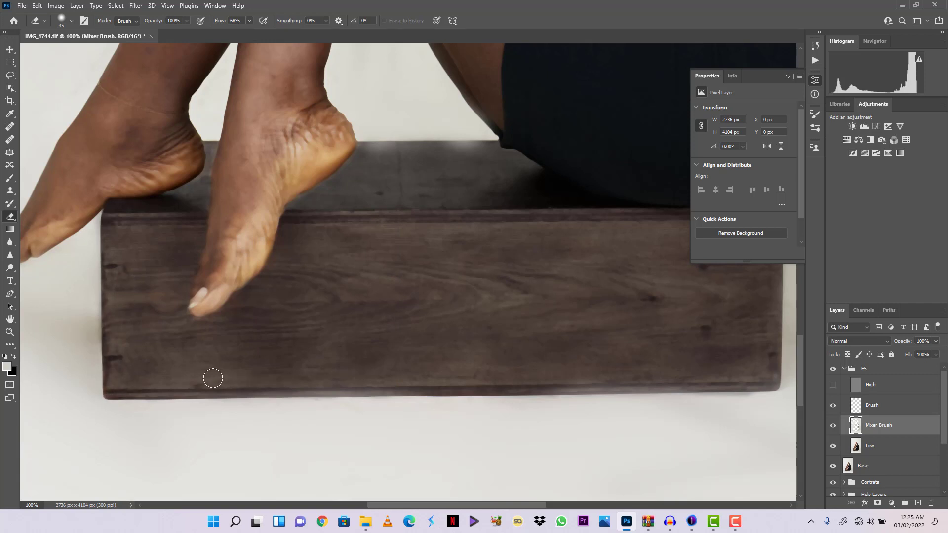
mouse_move(183, 393)
mouse_down()
mouse_move(761, 383)
mouse_move(731, 368)
mouse_up()
key(space)
drag(727, 334, 389, 366)
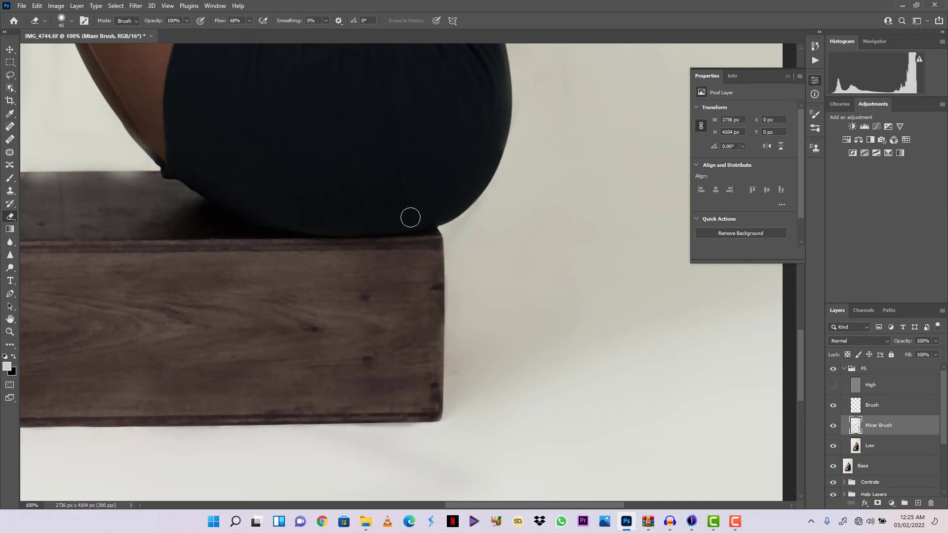
Erase the mixer brush spill along the back edge of the black dress, from the hips up towards the shoulder.
scroll(413, 215, up, 5)
scroll(412, 215, right, 5)
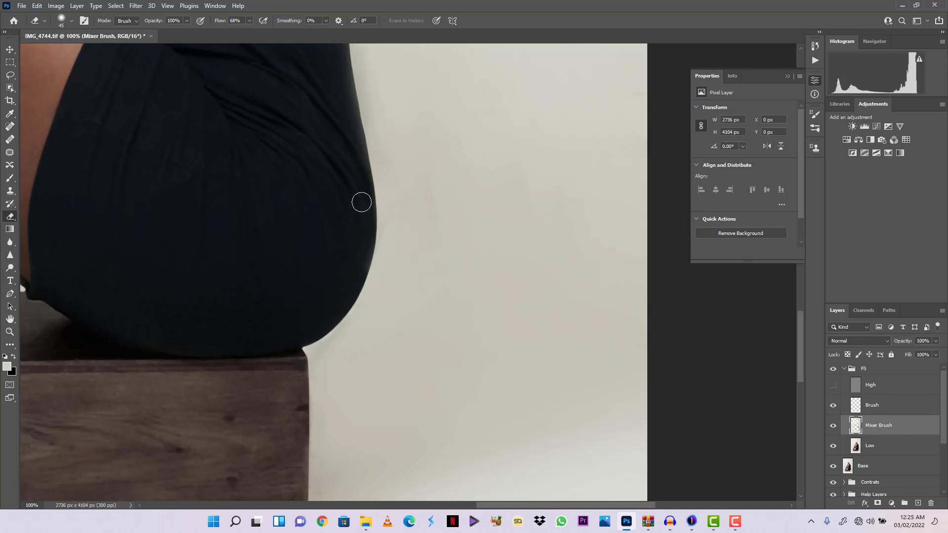
scroll(275, 188, up, 3)
scroll(275, 188, right, 2)
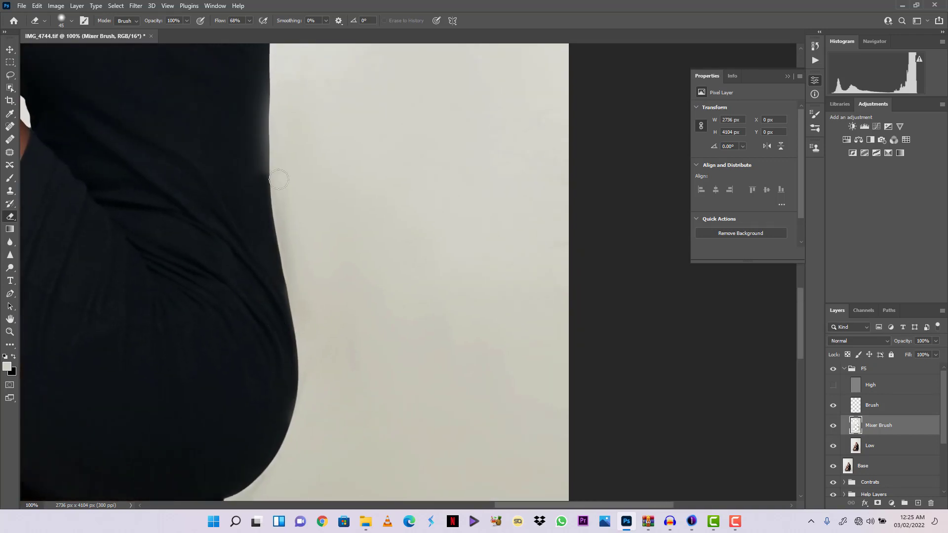
drag(258, 186, 260, 106)
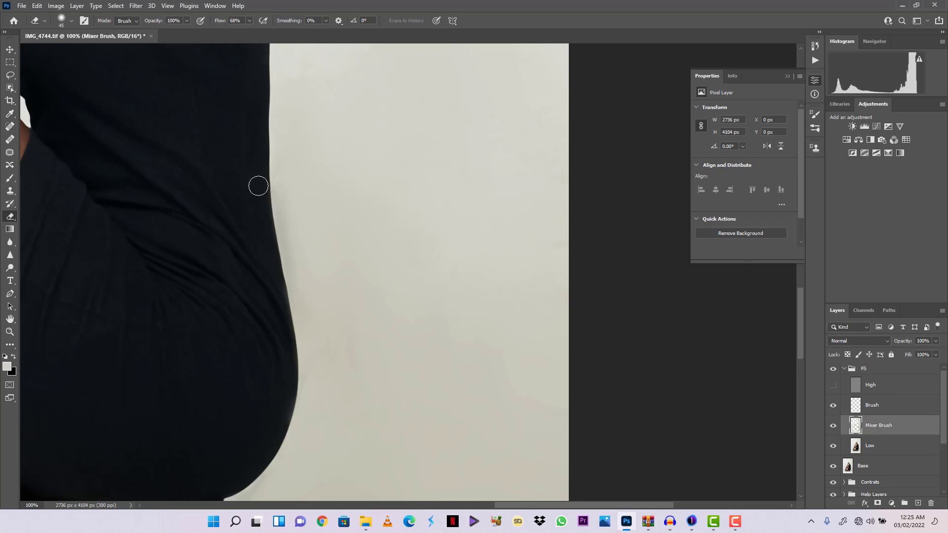
scroll(258, 186, up, 3)
scroll(220, 186, right, 1)
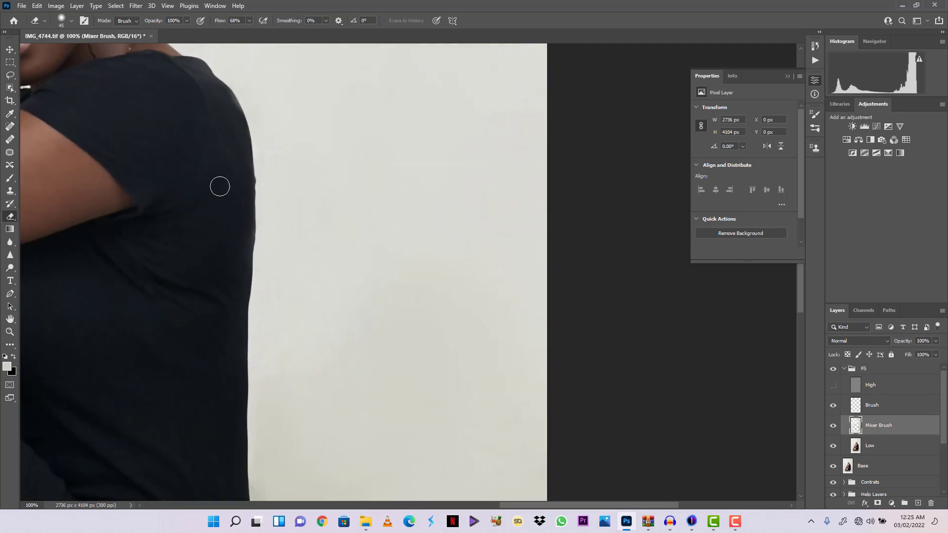
Erase the mixer brush spill from the underside of the thigh and the box's rear top edge between foot and dress.
scroll(93, 259, down, 5)
scroll(94, 258, left, 3)
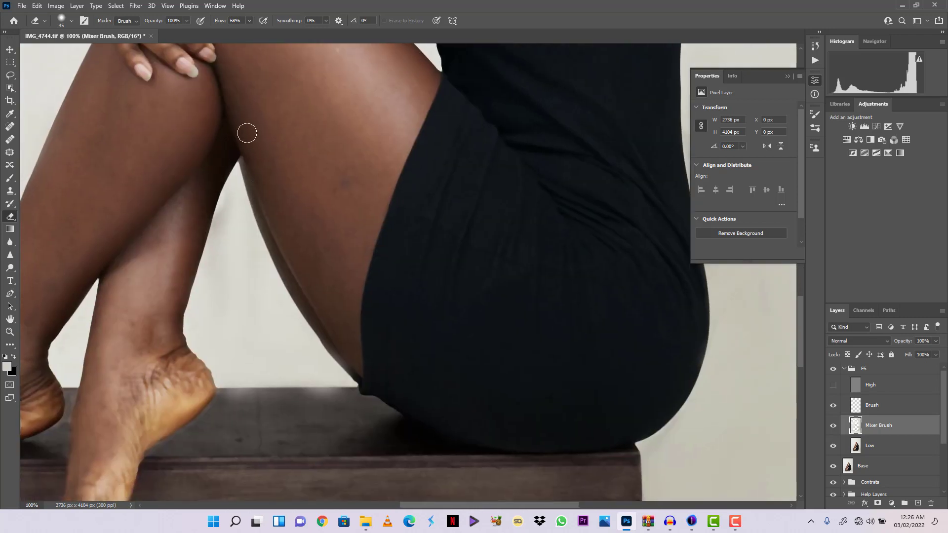
drag(346, 367, 337, 356)
drag(226, 398, 343, 392)
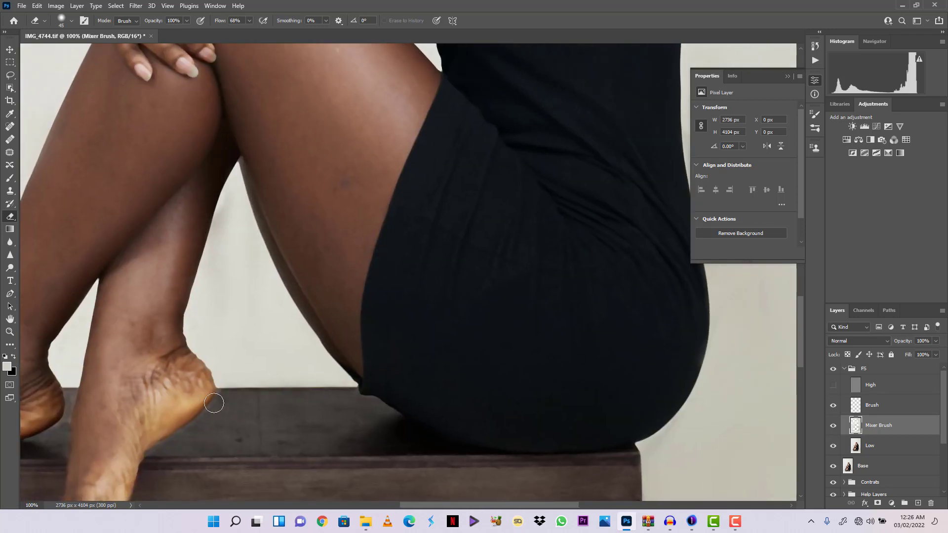
scroll(214, 403, down, 3)
scroll(214, 403, left, 3)
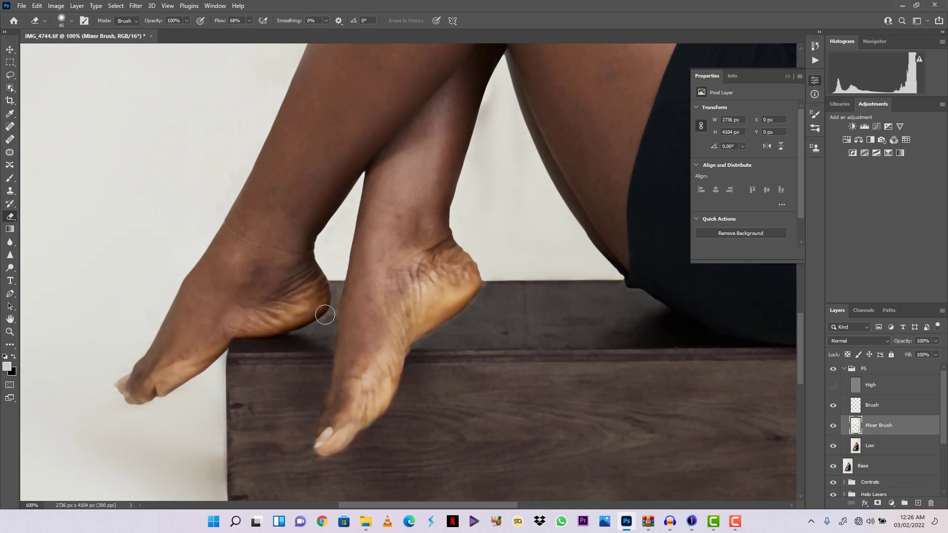
Check the edges around the arms and head, and shrink the eraser to 20 px for the raised wrist and forehead.
scroll(325, 315, up, 10)
scroll(254, 328, right, 3)
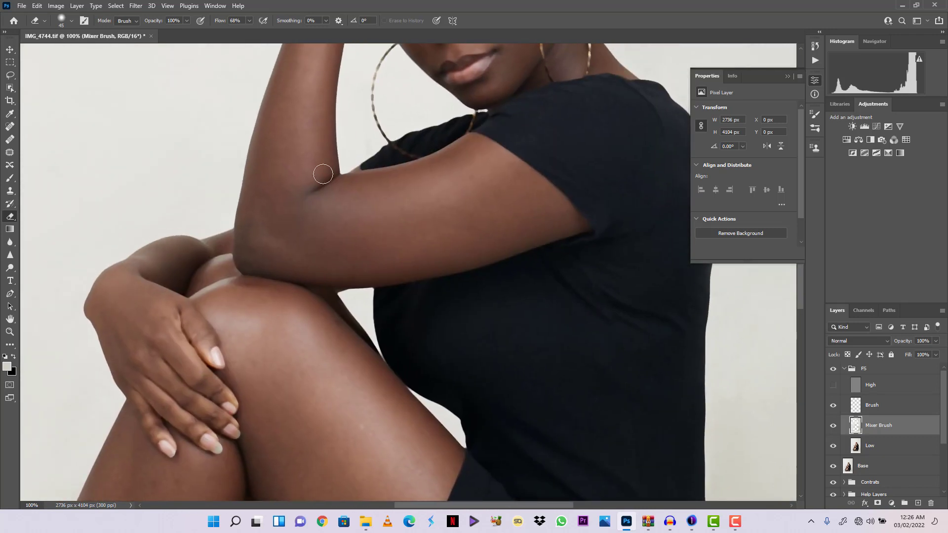
drag(551, 168, 423, 326)
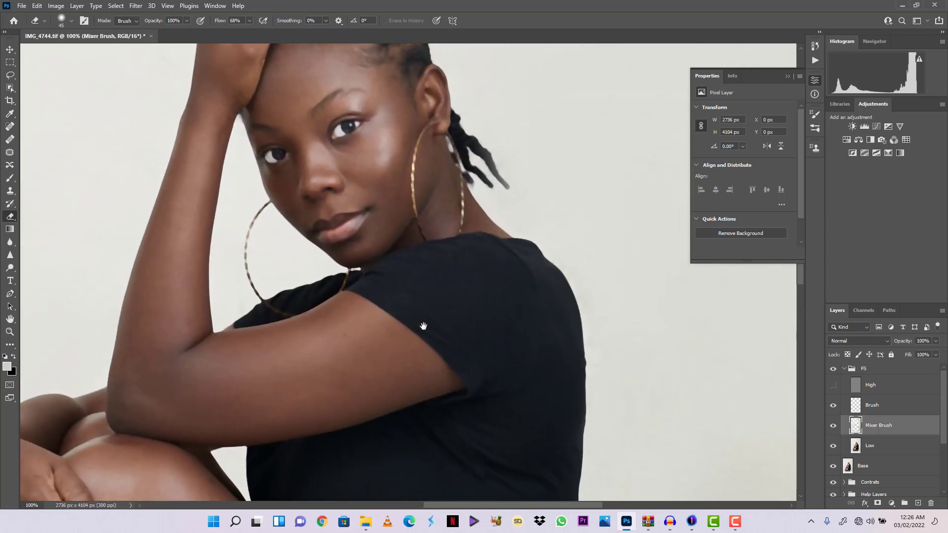
drag(394, 148, 392, 293)
key(bracketleft)
key(bracketleft)
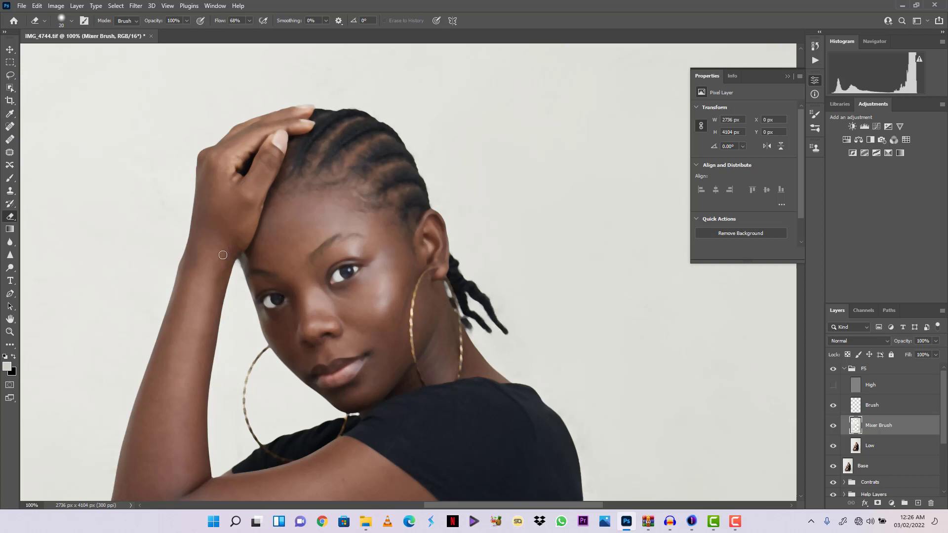
Blend away the leftover mark in the upper-left corner of the backdrop with the 200 px Mixer Brush.
key(ctrl+minus)
key(ctrl+minus)
key(ctrl+minus)
key(ctrl+minus)
key(ctrl+minus)
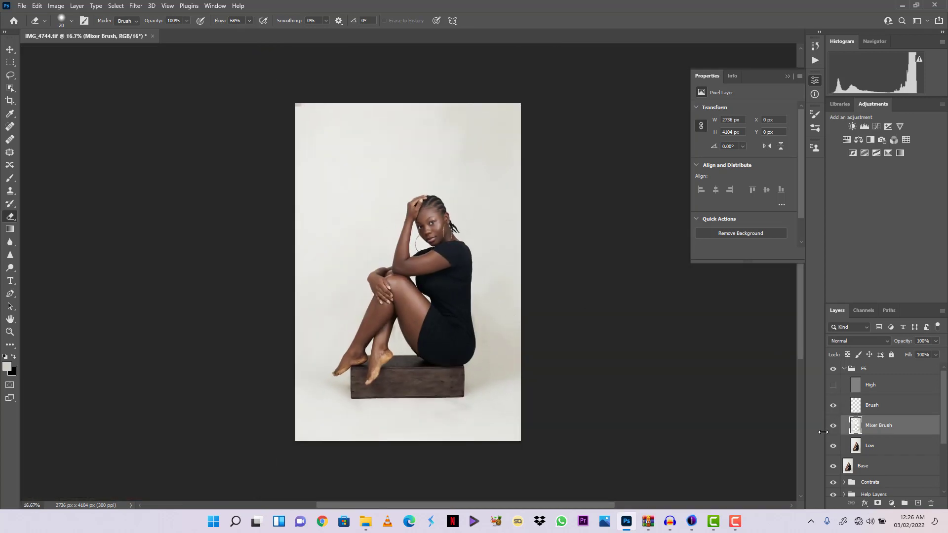
key(ctrl+plus)
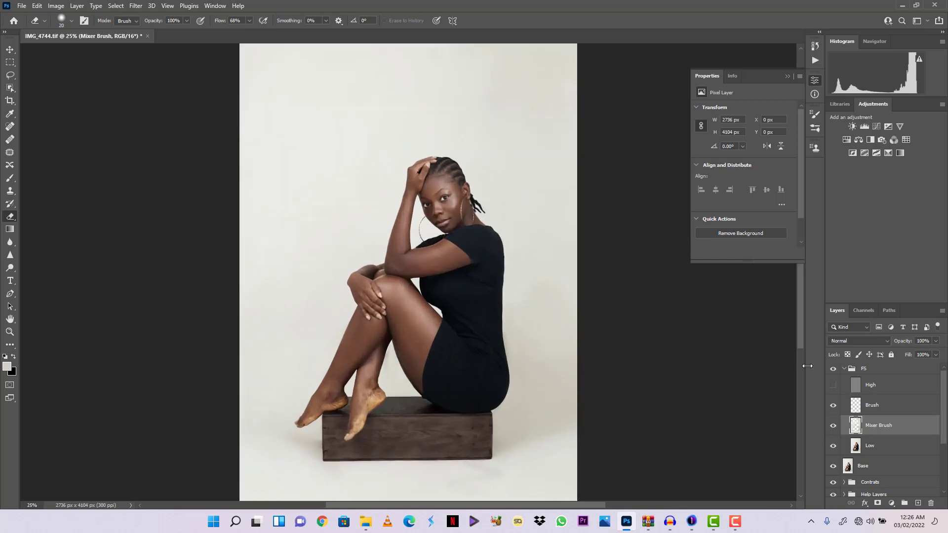
key(ctrl+minus)
key(ctrl+plus)
drag(424, 192, 392, 301)
drag(203, 403, 345, 290)
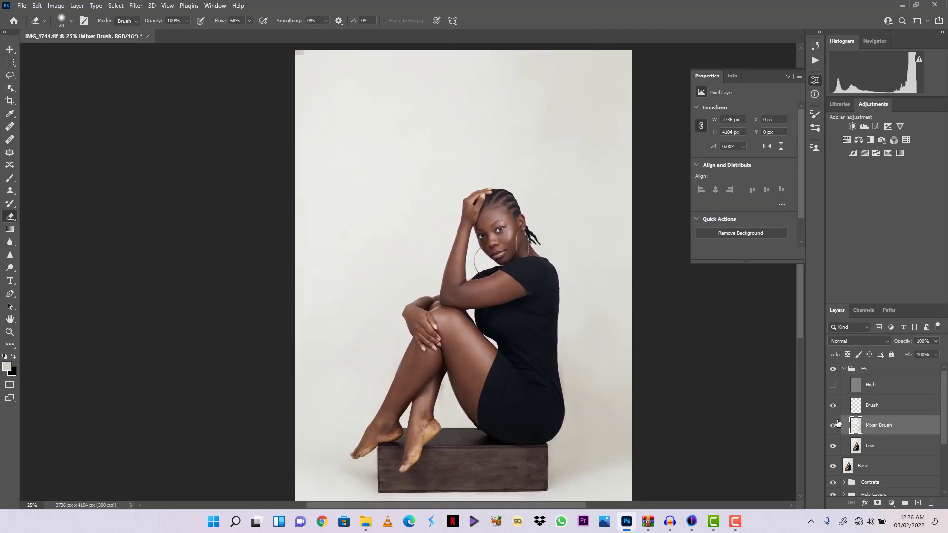
key(b)
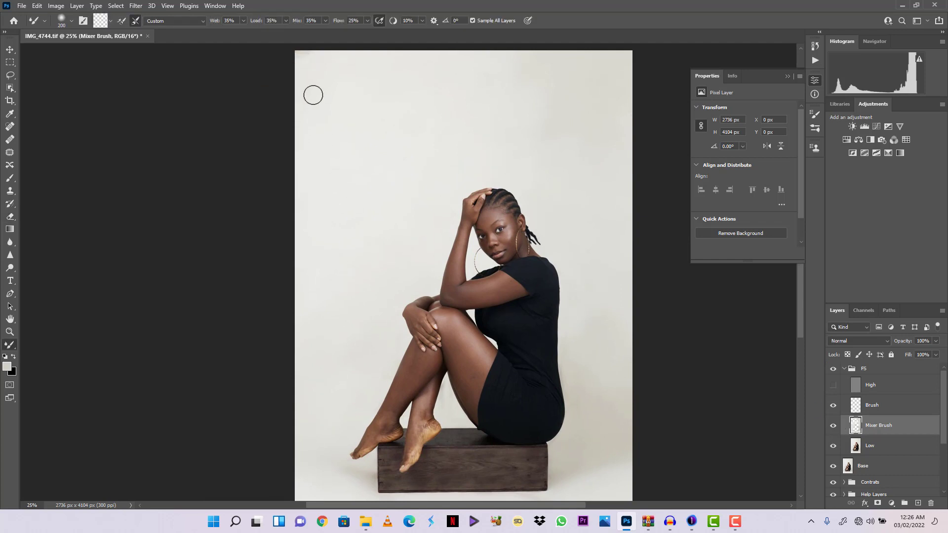
Select the Brush layer and set up the regular Brush tool with a 600 px size and 2% flow.
click(858, 406)
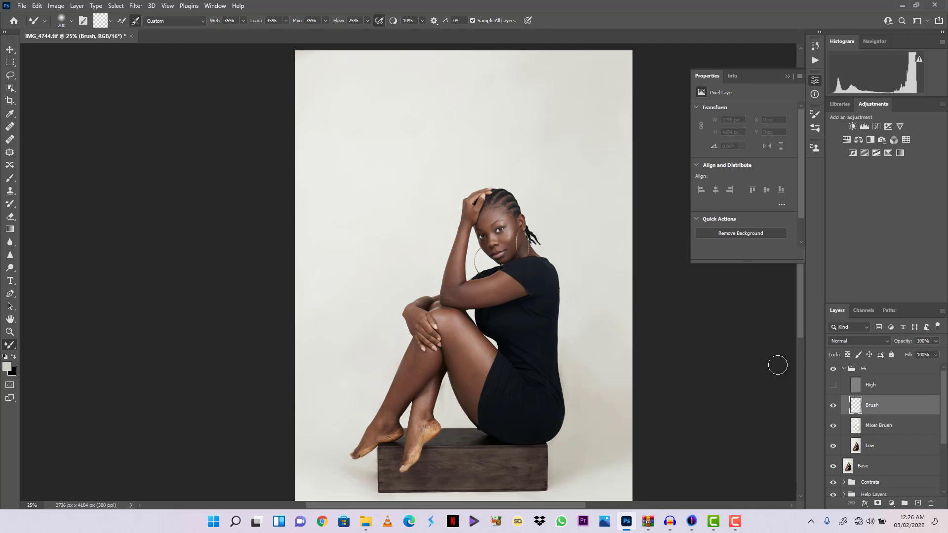
click(10, 178)
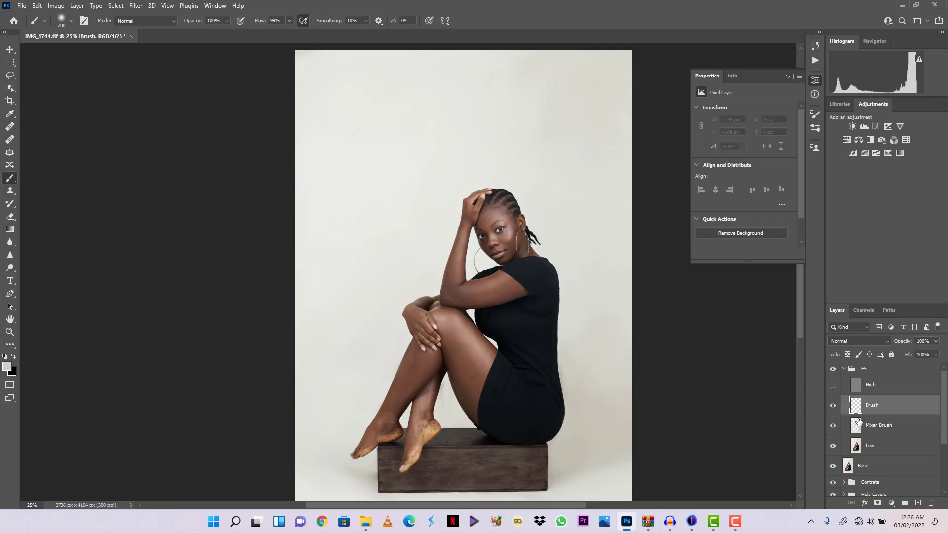
key(bracketright)
key(bracketright)
key(bracketright)
key(bracketright)
key(bracketright)
click(282, 20)
text(2)
key(Return)
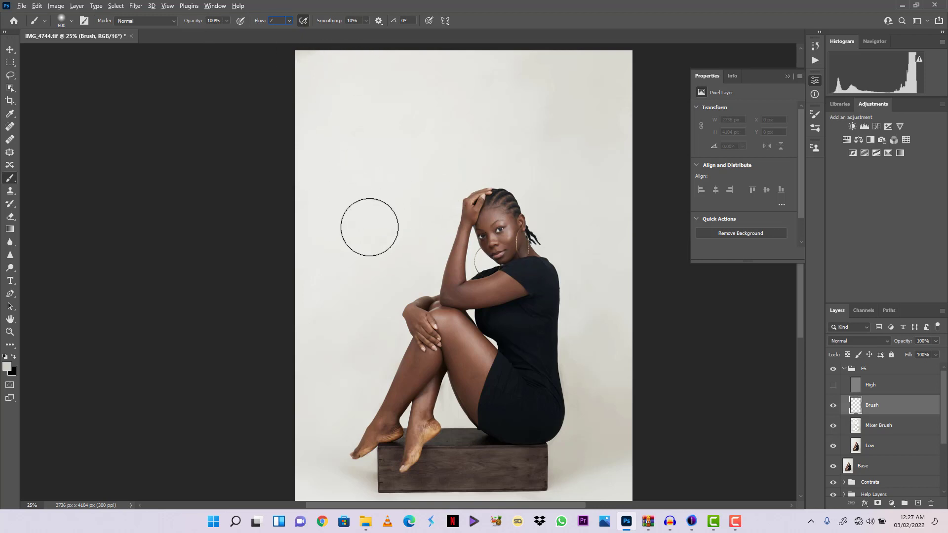
Even the upper backdrop on both sides of the head with a 500 px brush, sampling nearby backdrop tones.
key(bracketleft)
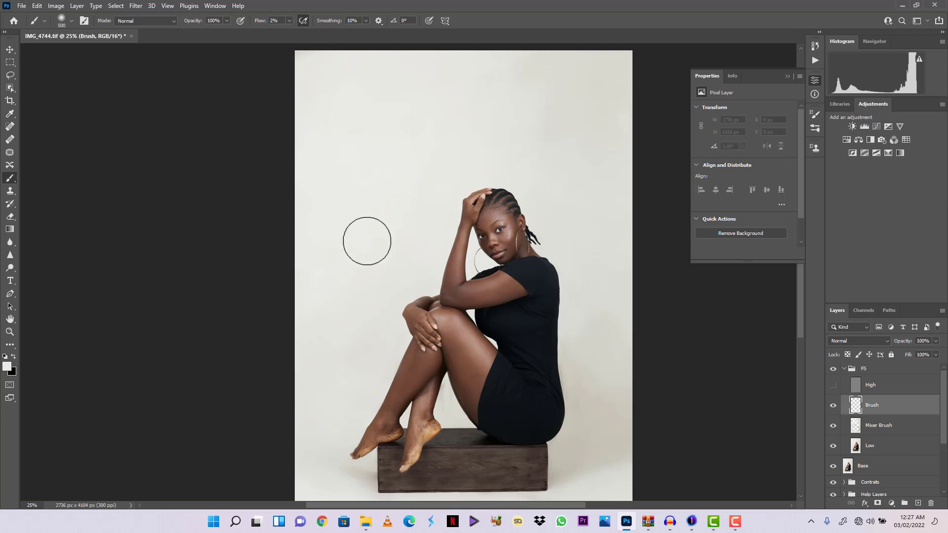
mouse_move(405, 257)
mouse_down()
mouse_move(386, 309)
mouse_move(395, 291)
mouse_move(356, 98)
mouse_up()
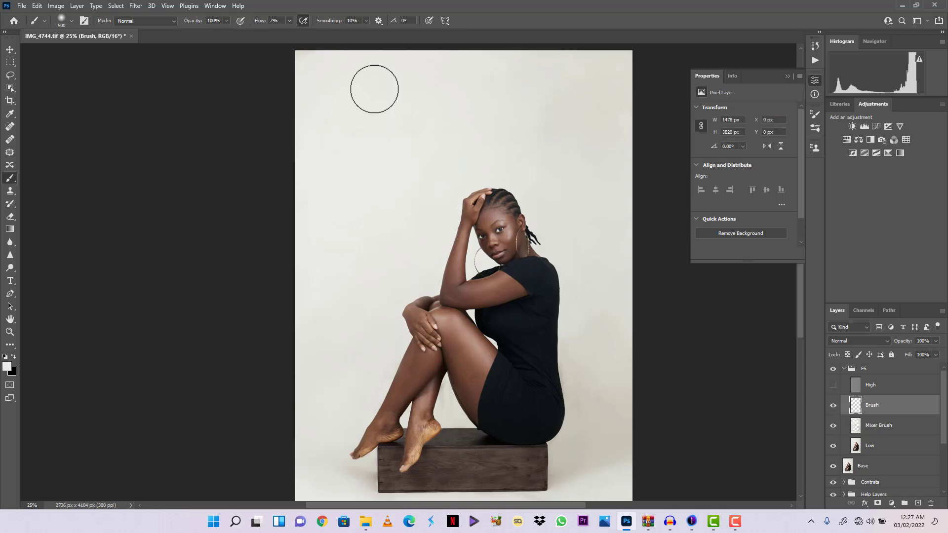
alt+click(561, 120)
drag(635, 90, 610, 183)
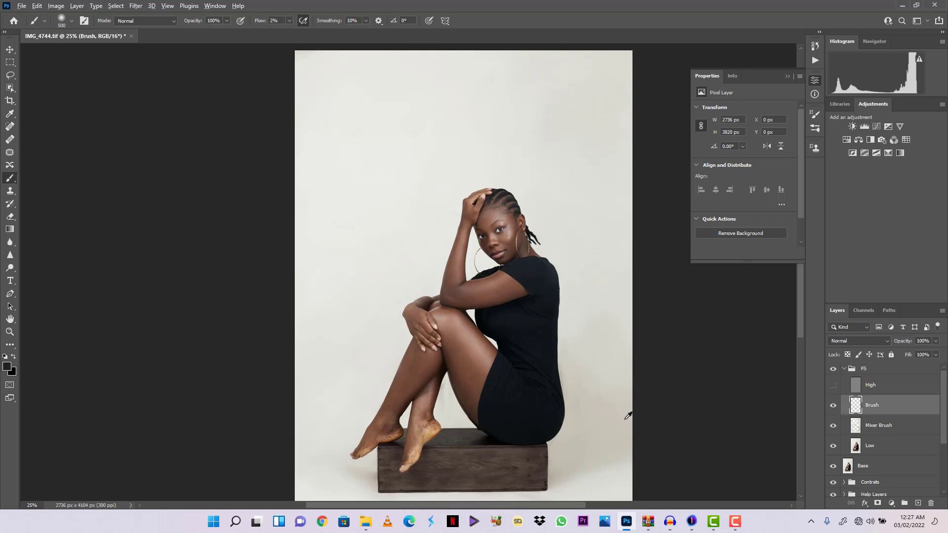
alt+click(620, 297)
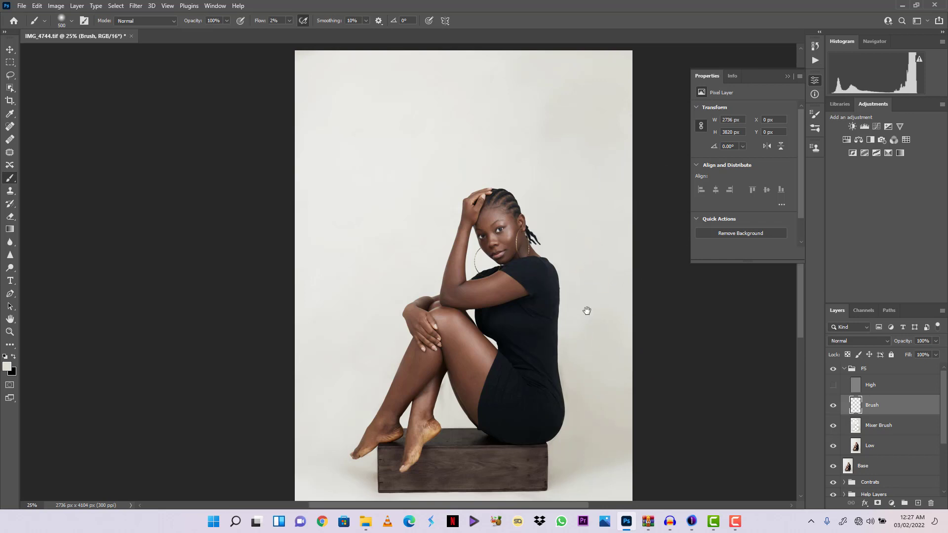
Even the tones of the floor in front of and beside the box with a 400 px brush.
scroll(586, 311, down, 5)
scroll(586, 311, right, 2)
key(bracketleft)
key(bracketleft)
key(bracketleft)
key(bracketleft)
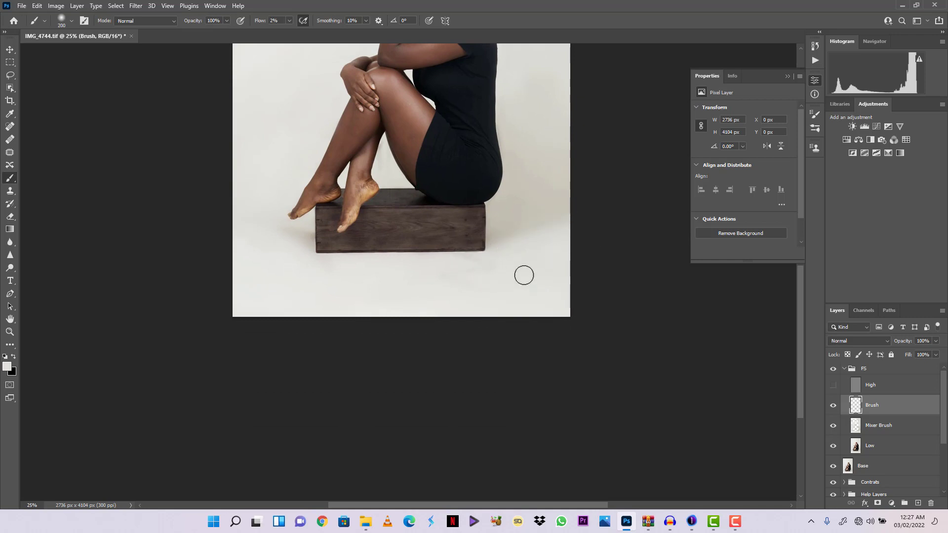
key(bracketright)
key(bracketright)
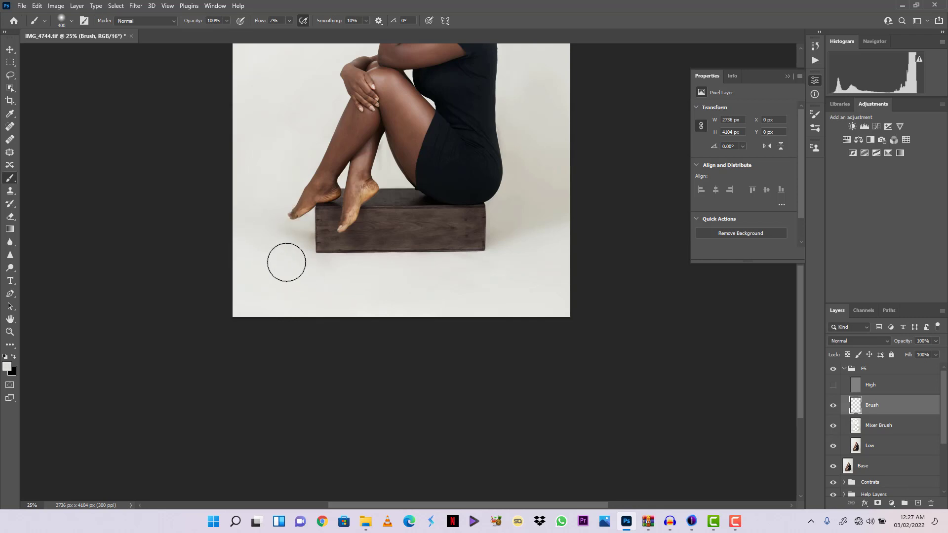
drag(276, 186, 241, 338)
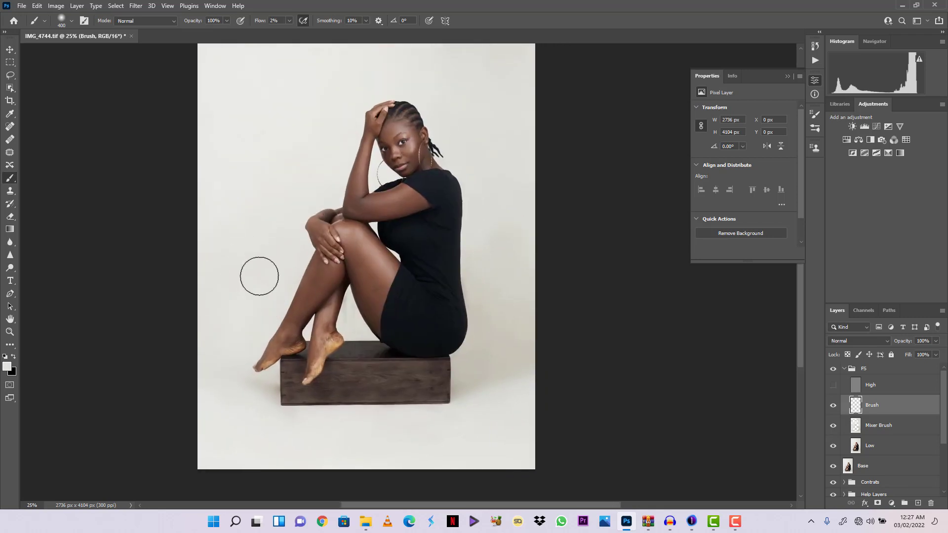
Smooth the uneven tones on the backdrop and floor behind the woman's back and the box, resampling nearby colours.
alt+click(518, 253)
alt+click(467, 382)
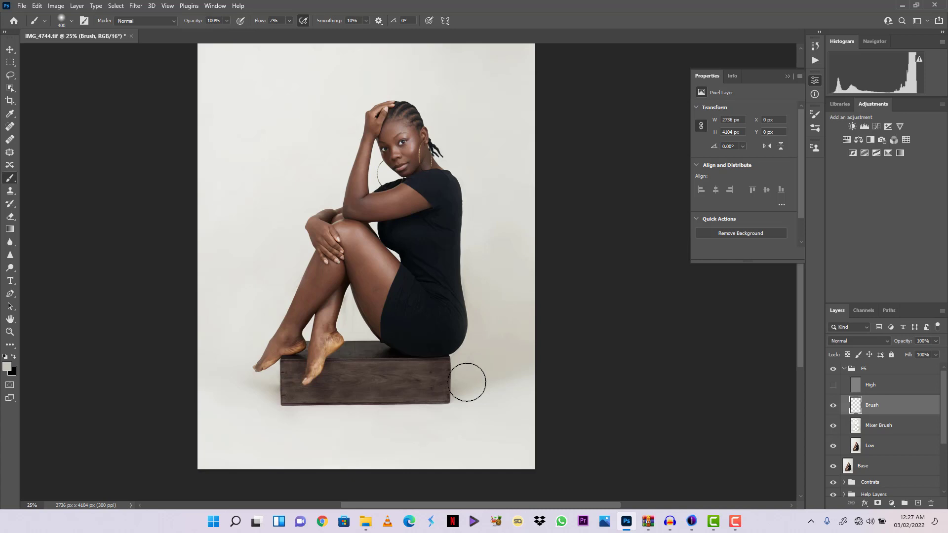
alt+click(482, 428)
click(473, 413)
alt+click(509, 350)
alt+click(518, 445)
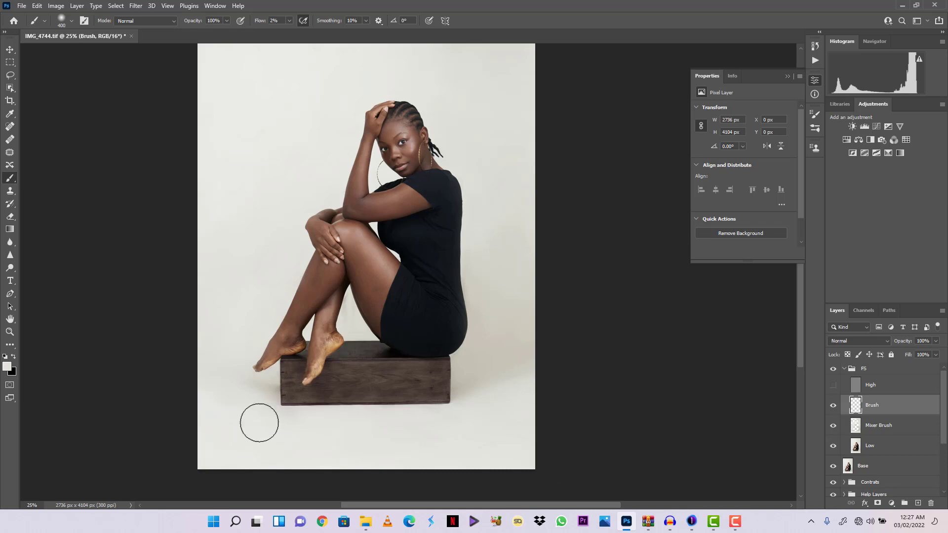
Sample the backdrop tone above the woman's back and even the upper-right part of the backdrop.
alt+click(500, 124)
drag(497, 86, 482, 166)
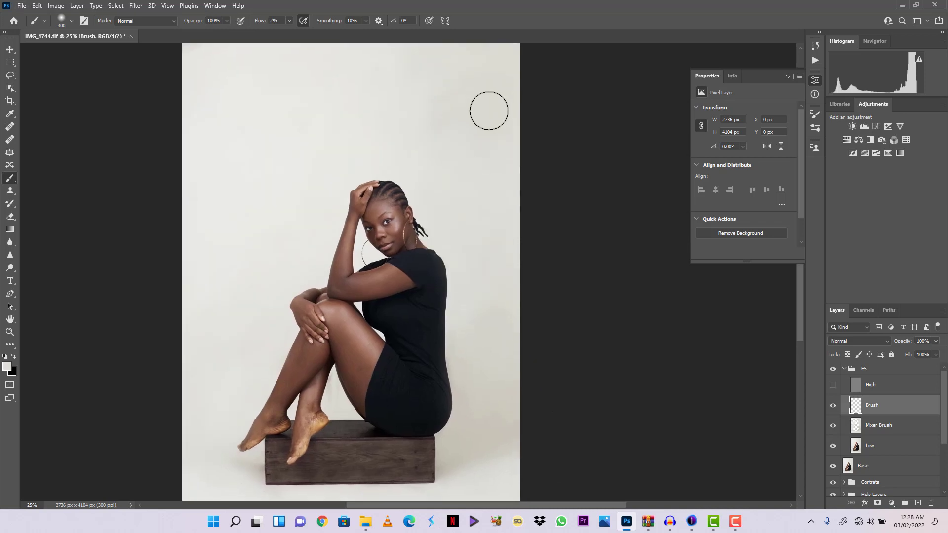
drag(435, 85, 413, 144)
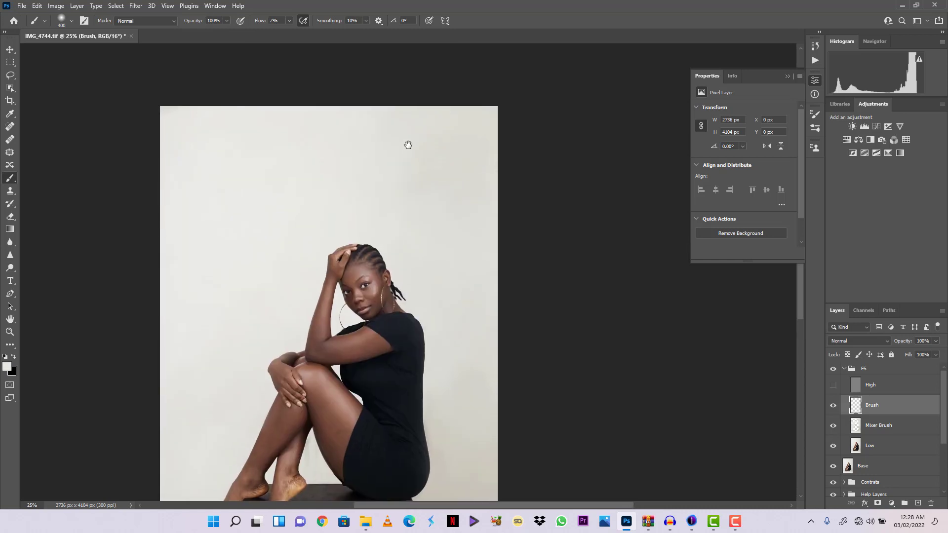
Compare the backdrop and floor with and without the Brush layer by toggling its visibility, leaving it visible.
click(837, 411)
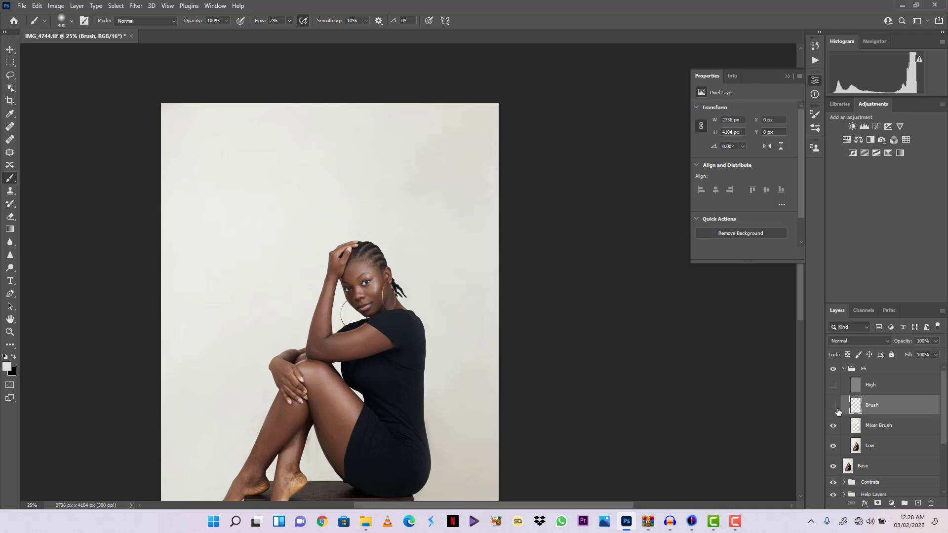
click(835, 408)
mouse_move(413, 243)
mouse_down()
mouse_move(407, 184)
mouse_move(425, 139)
mouse_up()
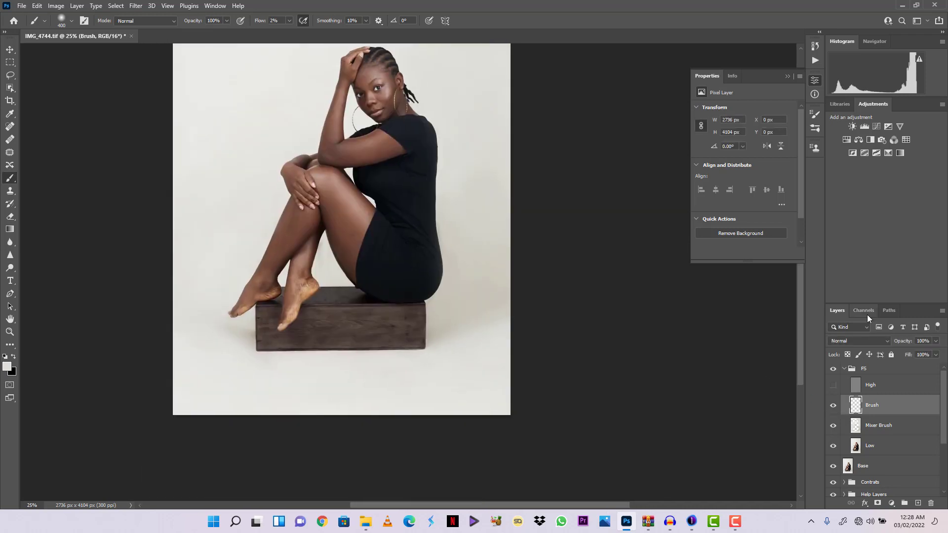
click(834, 408)
click(834, 408)
click(834, 408)
mouse_move(344, 264)
mouse_down()
mouse_move(327, 368)
mouse_move(348, 353)
mouse_up()
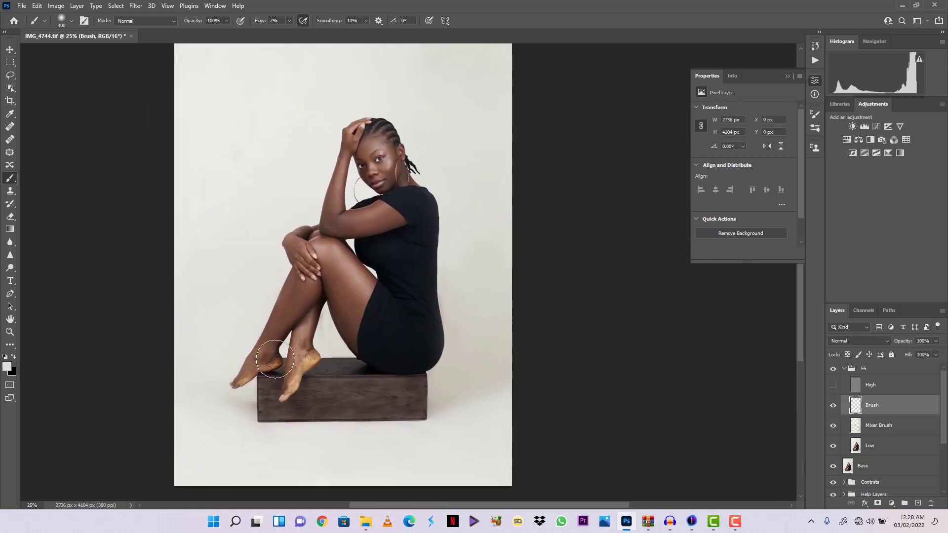
Erase the brush spill from the edges of the dress and legs with the 90 px Eraser.
key(e)
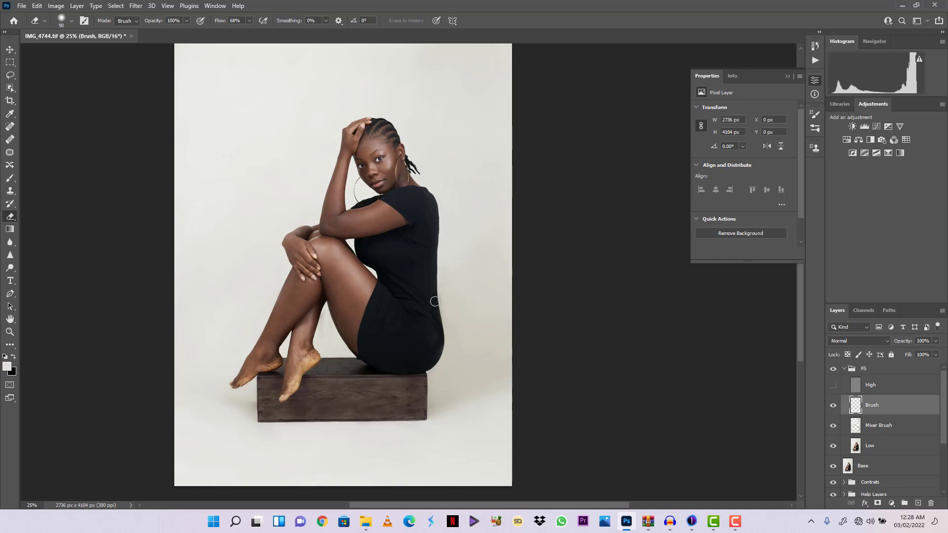
scroll(420, 316, up, 4)
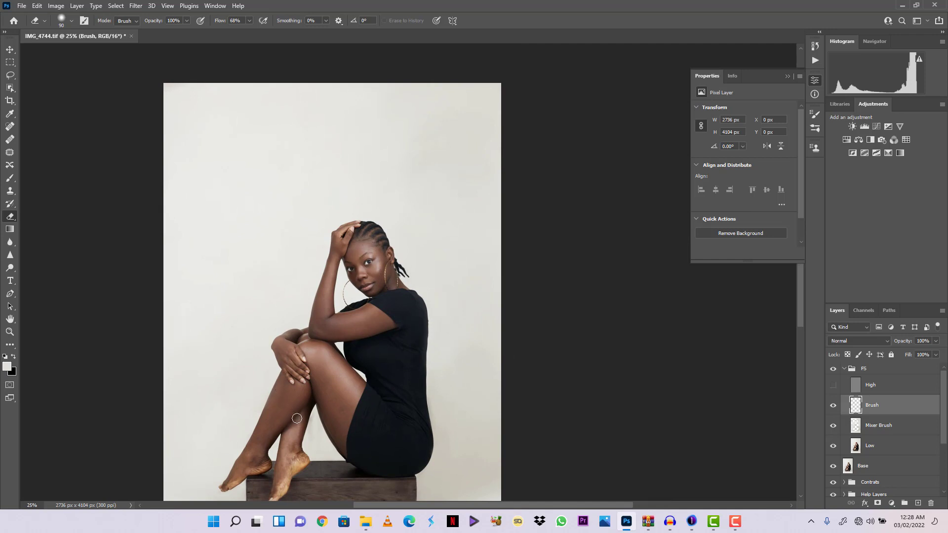
Even the backdrop gap between calf and thigh with a 100 px brush, and erase the spill from the legs at 60 px.
key(v)
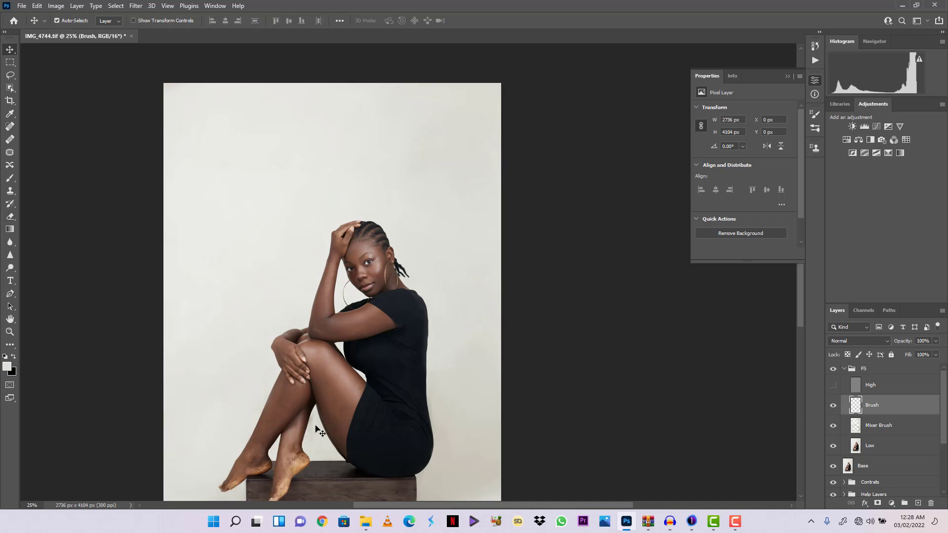
key(b)
key(bracketleft)
key(bracketleft)
key(bracketleft)
key(bracketleft)
key(bracketleft)
key(bracketleft)
key(bracketleft)
key(bracketleft)
key(bracketleft)
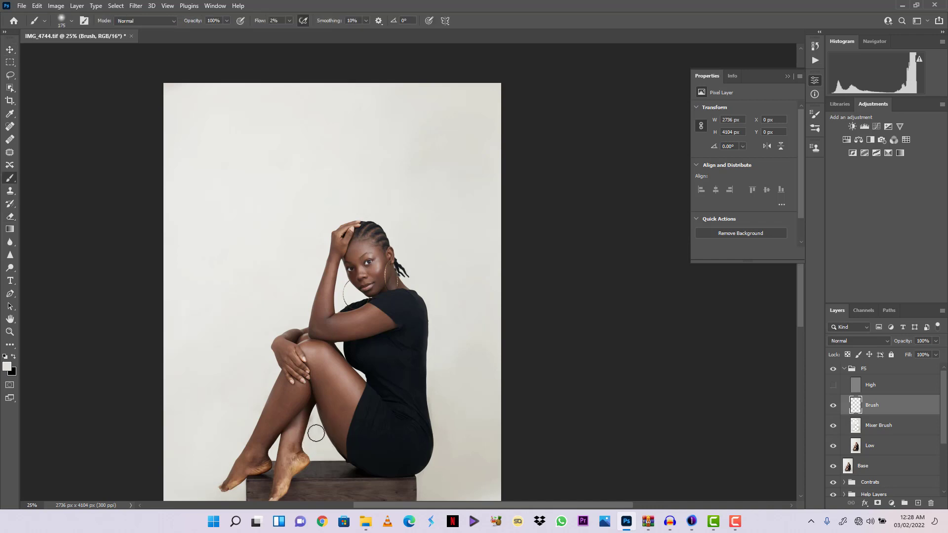
click(320, 445)
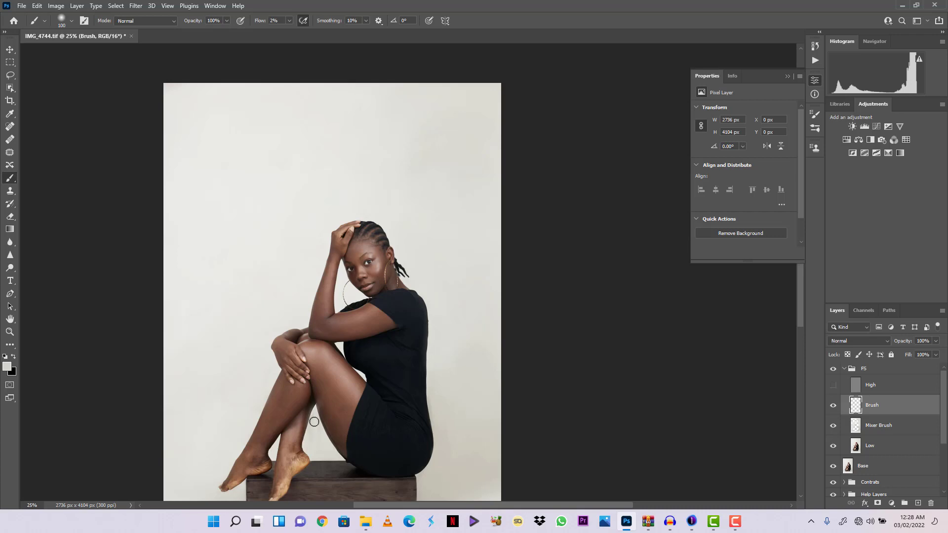
key(e)
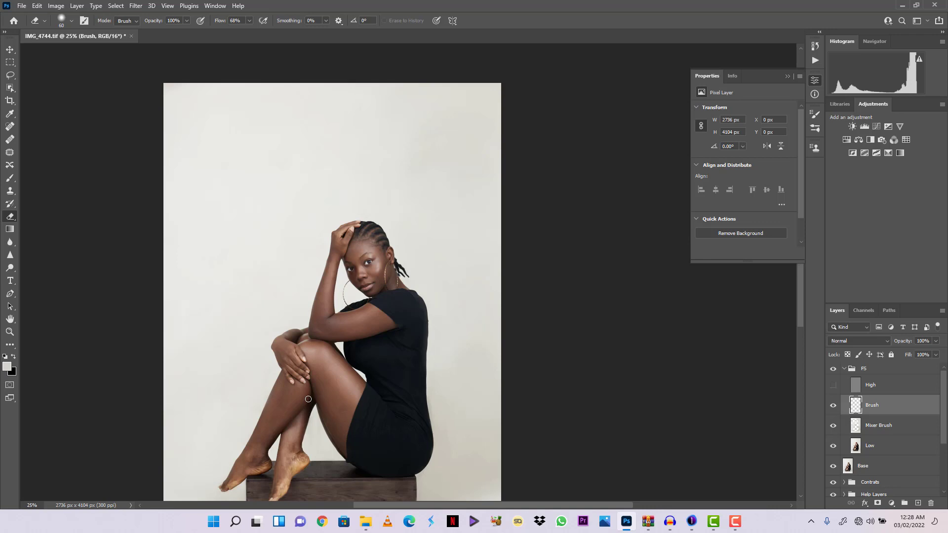
Examine the edges along the back of the dress and the surrounding backdrop up close, then the whole portrait.
key(ctrl+minus)
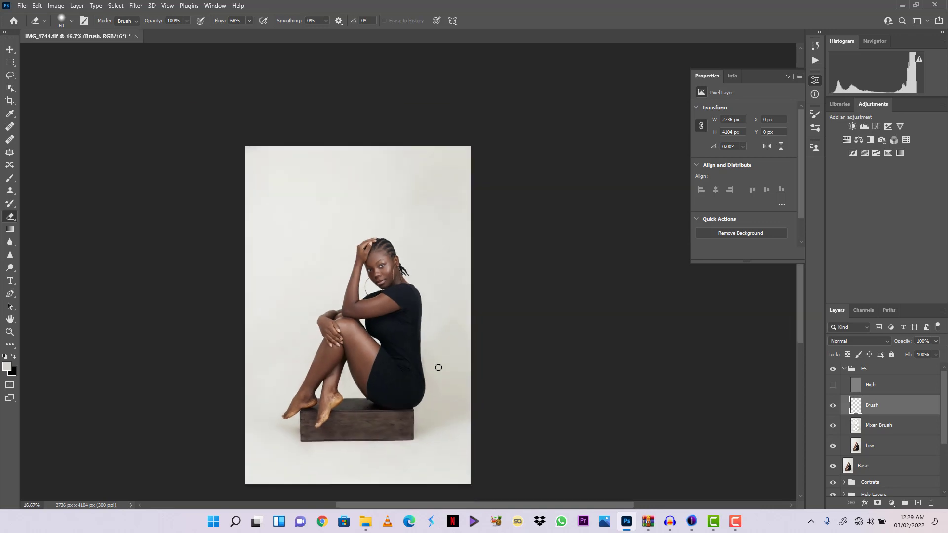
key(z)
click(418, 334)
click(422, 338)
click(424, 340)
click(426, 341)
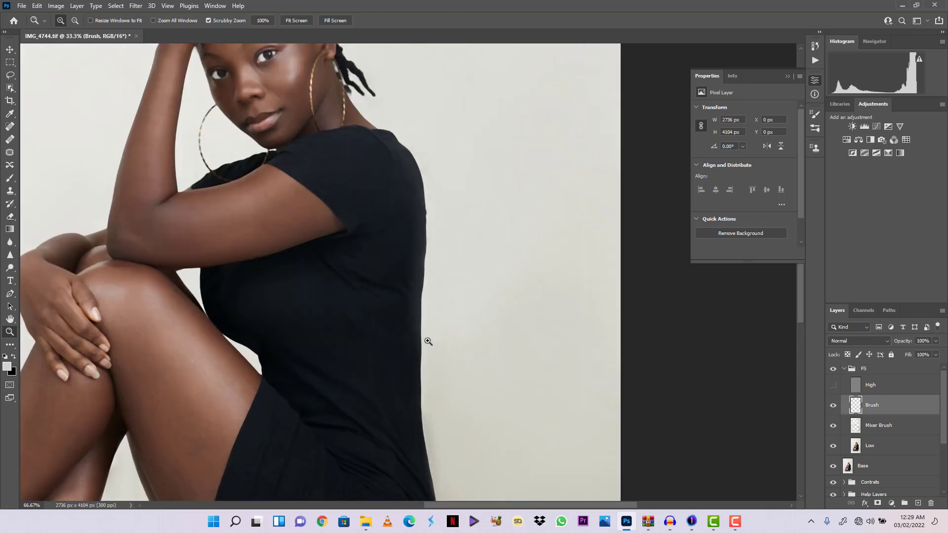
drag(455, 401, 418, 174)
drag(407, 326, 411, 142)
drag(350, 228, 570, 316)
drag(542, 405, 640, 97)
key(ctrl+0)
key(ctrl+minus)
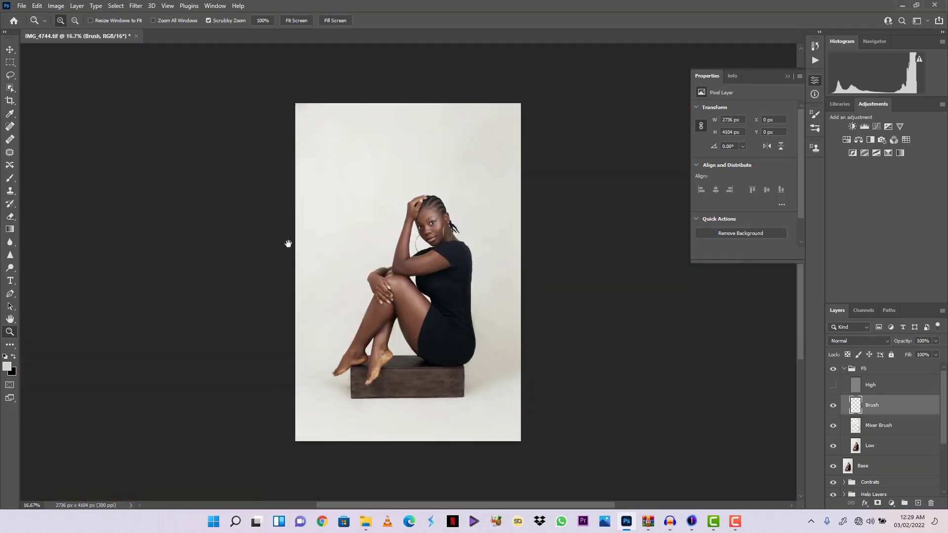
Make the High layer visible and examine the texture marks on the floor beside the box's front corner.
click(371, 408)
click(370, 408)
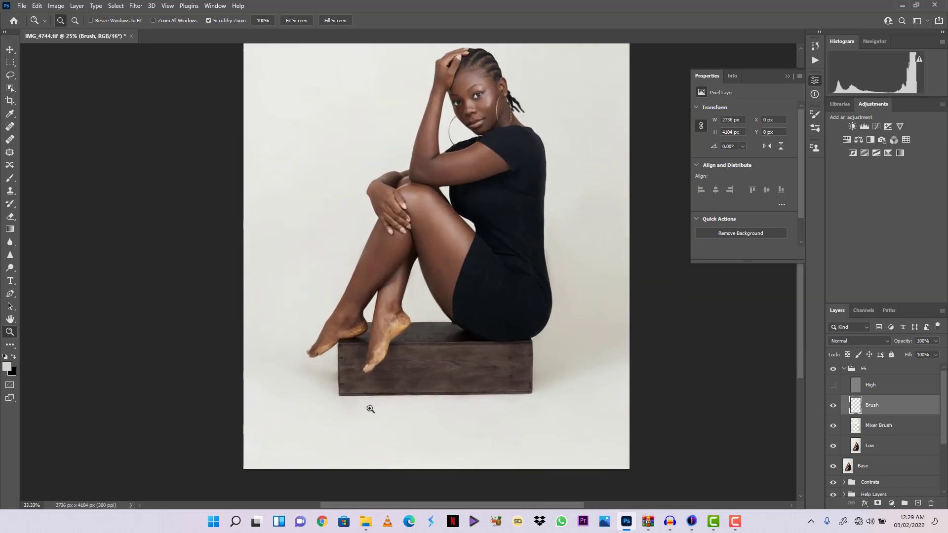
click(371, 409)
click(370, 409)
drag(371, 408, 481, 321)
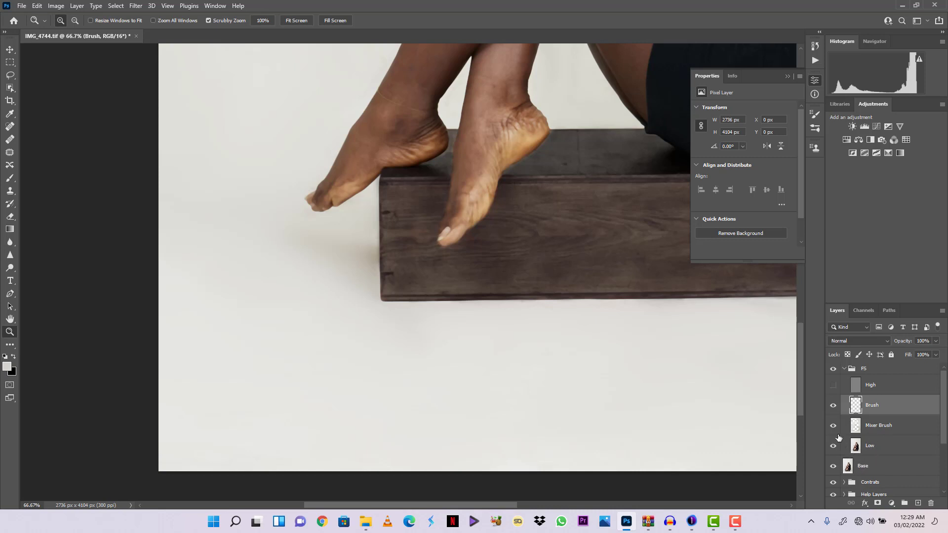
click(833, 388)
click(834, 404)
click(369, 326)
click(366, 328)
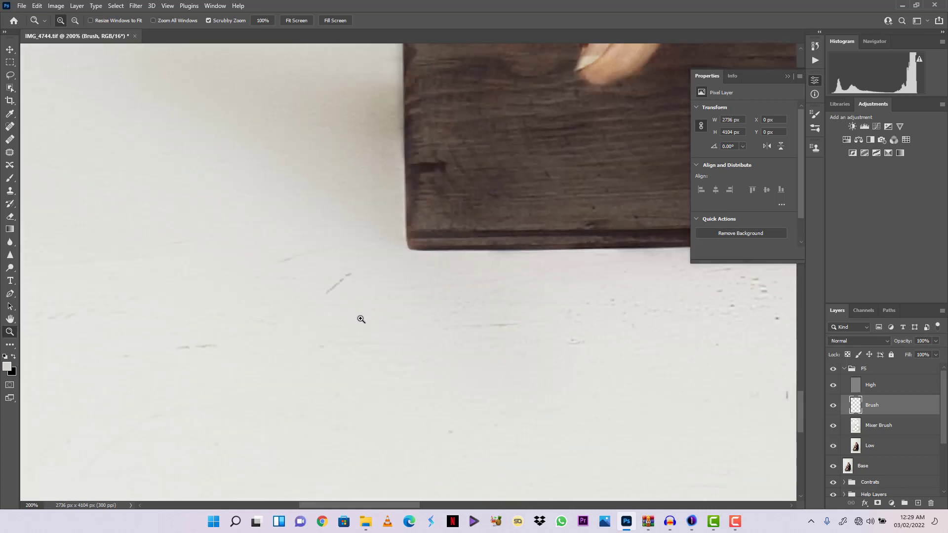
key(ctrl+minus)
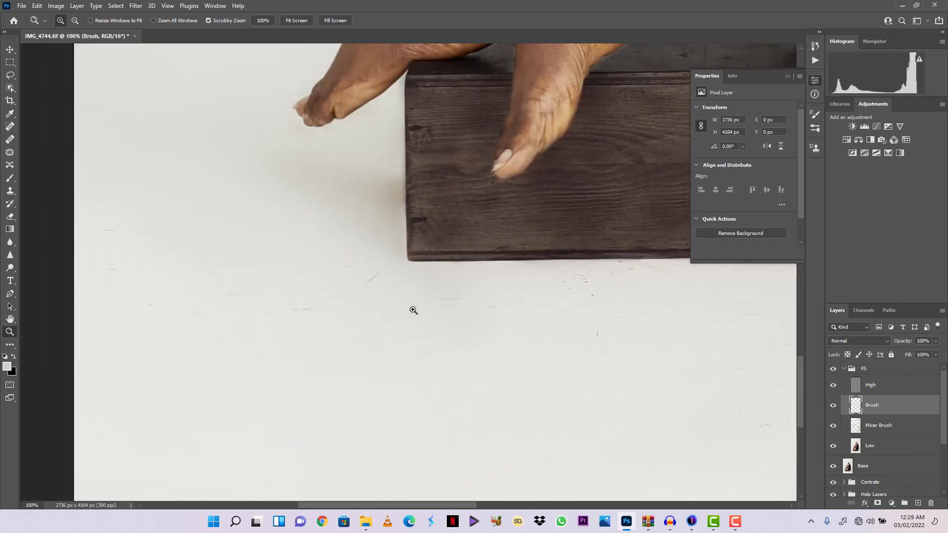
click(118, 155)
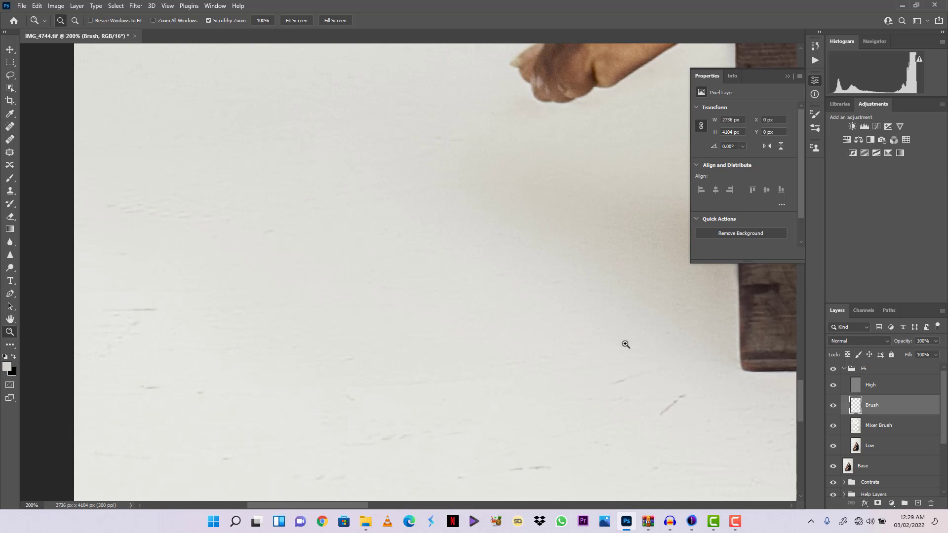
Select the High layer and activate the Clone Stamp tool for the floor area beside the box.
click(896, 391)
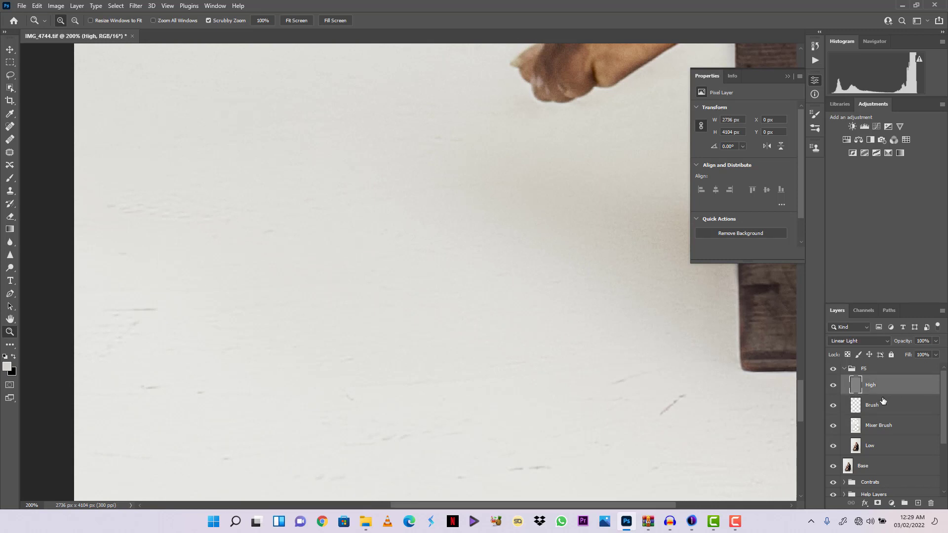
key(ctrl+0)
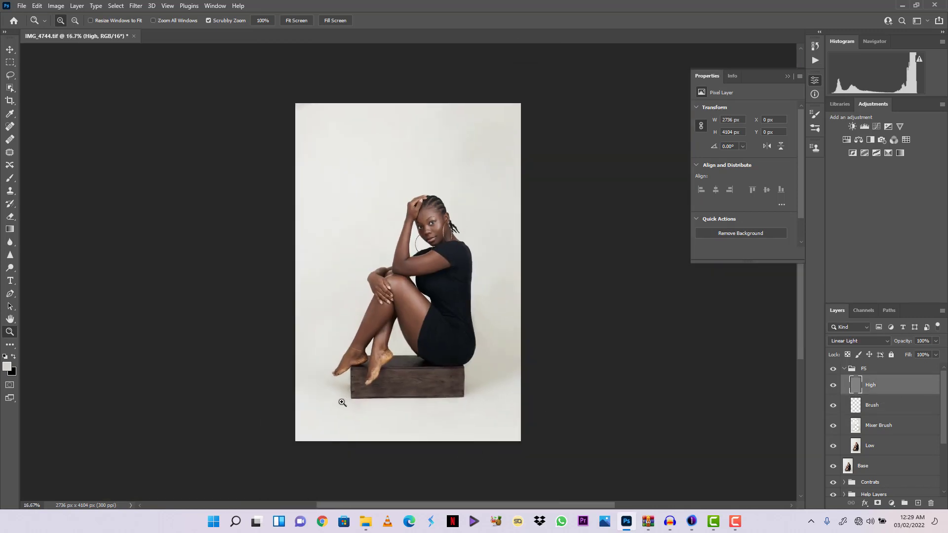
drag(344, 402, 344, 411)
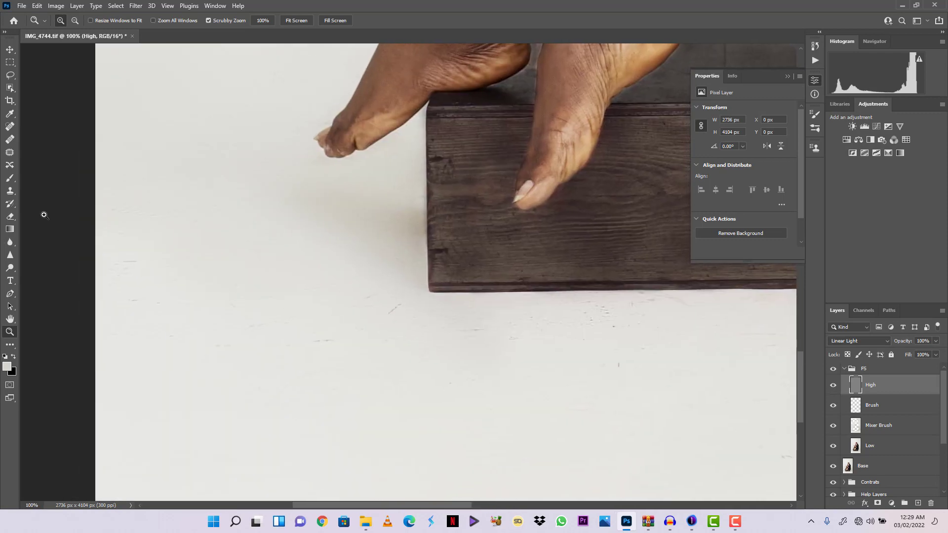
click(10, 191)
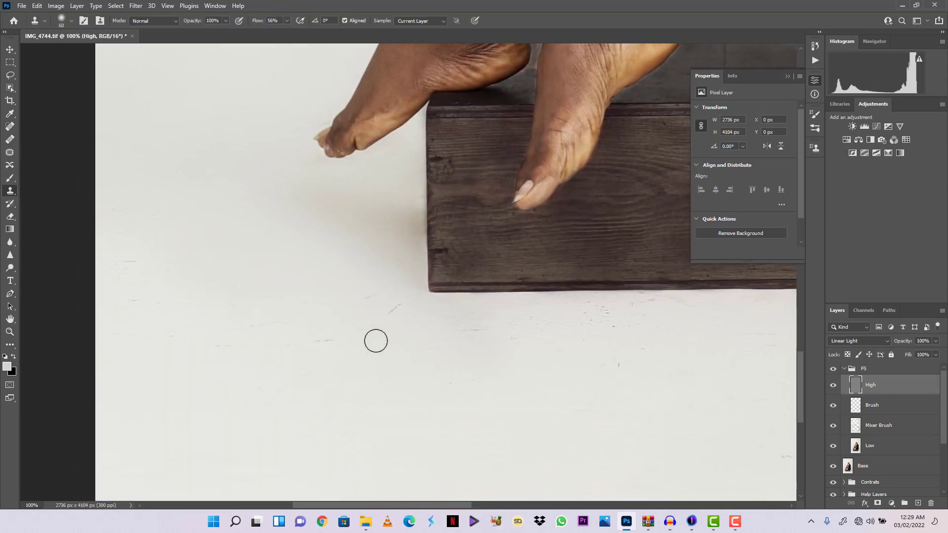
Clone clean texture over the scratches on the floor in front of the box's left corner and near the image edge.
key(bracketleft)
key(bracketleft)
alt+click(258, 372)
drag(335, 343, 243, 346)
mouse_move(282, 322)
mouse_down()
mouse_move(387, 319)
mouse_move(366, 305)
mouse_up()
alt+click(320, 309)
alt+click(162, 343)
mouse_move(128, 304)
mouse_down()
mouse_move(157, 303)
mouse_move(127, 317)
mouse_up()
alt+click(145, 334)
Clone away the texture marks on the backdrop left of the feet and on the floor in front of the box.
alt+click(171, 237)
drag(192, 222, 251, 222)
alt+click(298, 125)
drag(306, 123, 255, 152)
alt+click(394, 373)
drag(498, 344, 459, 352)
mouse_move(657, 462)
mouse_down()
mouse_move(570, 320)
mouse_move(585, 286)
mouse_up()
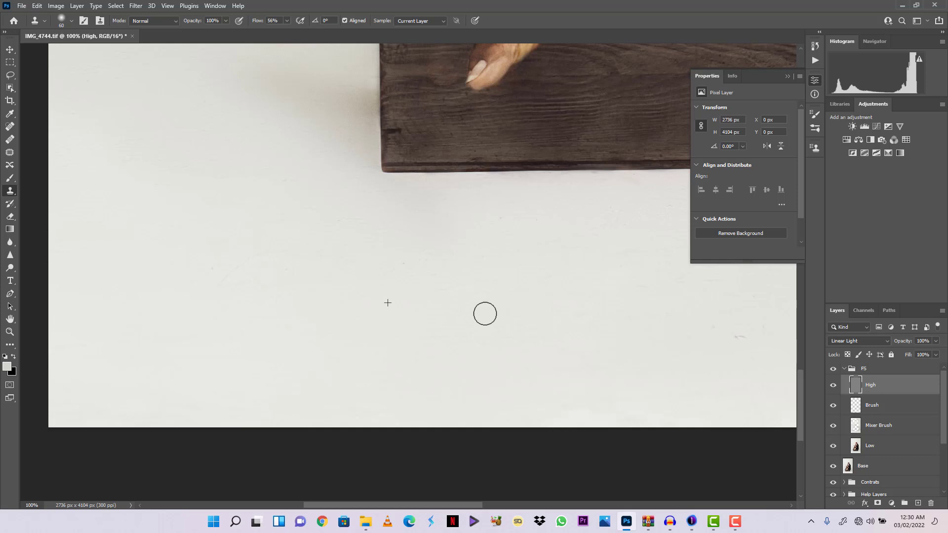
Clone out the remaining faint marks on the lower-left floor with the 60 px Clone Stamp.
alt+click(328, 210)
click(364, 273)
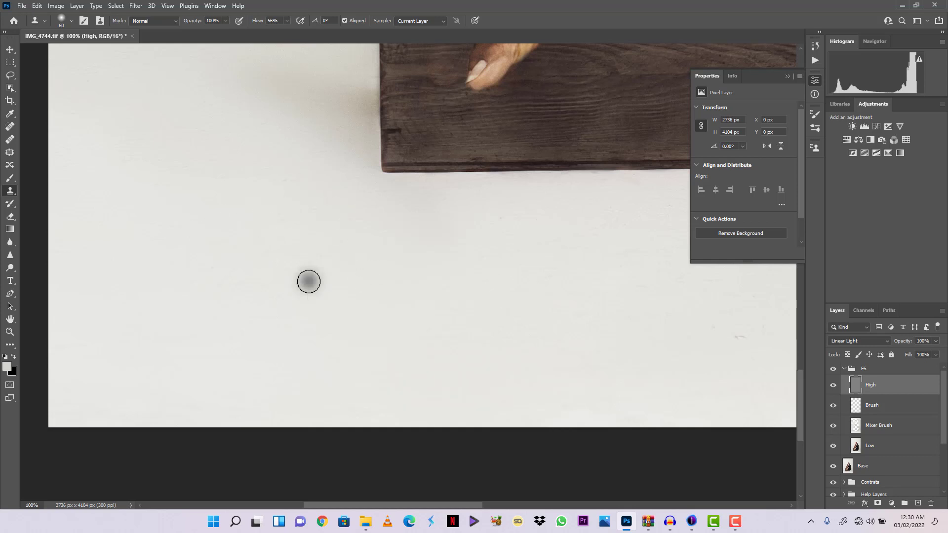
alt+click(197, 289)
drag(133, 300, 131, 317)
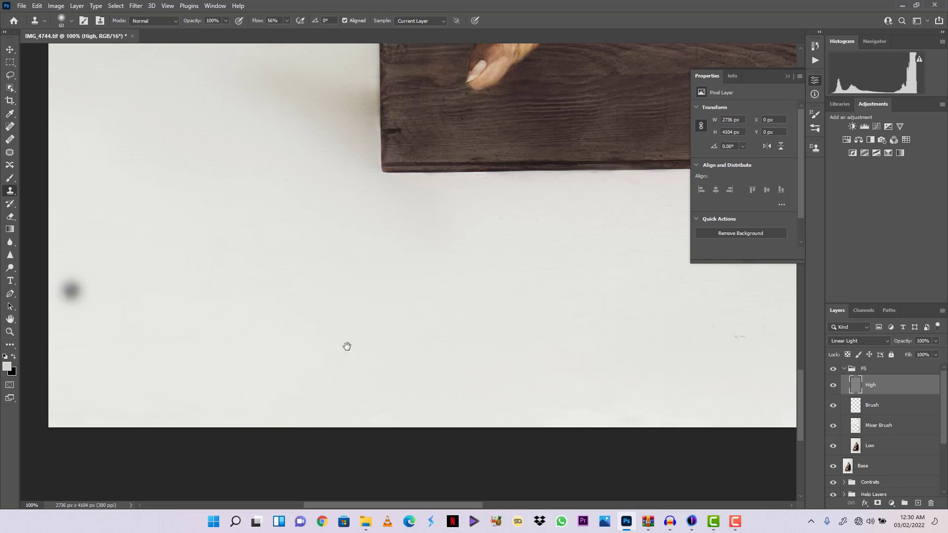
Clone clean texture over the scratches on the floor in front of the box's middle and right part.
drag(347, 345, 42, 366)
drag(439, 364, 414, 309)
alt+click(308, 291)
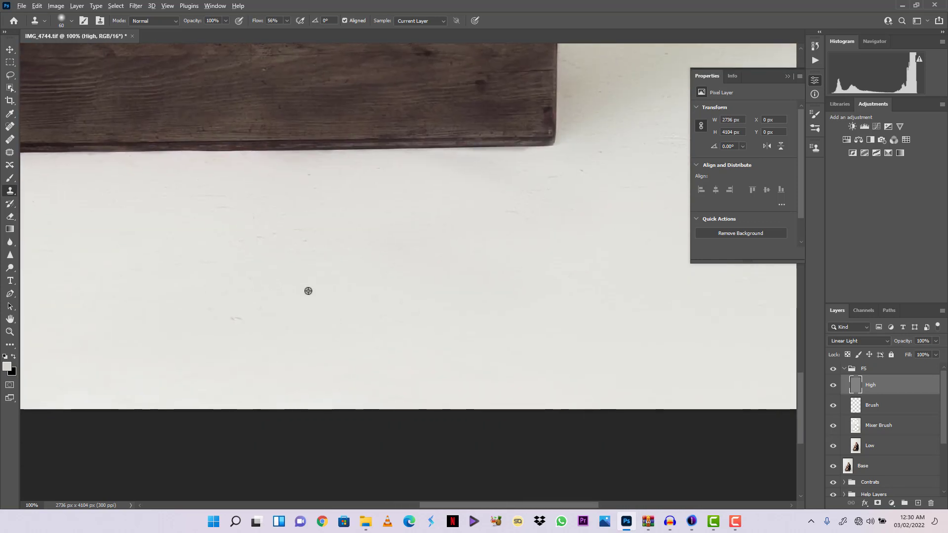
drag(310, 245, 226, 246)
click(281, 223)
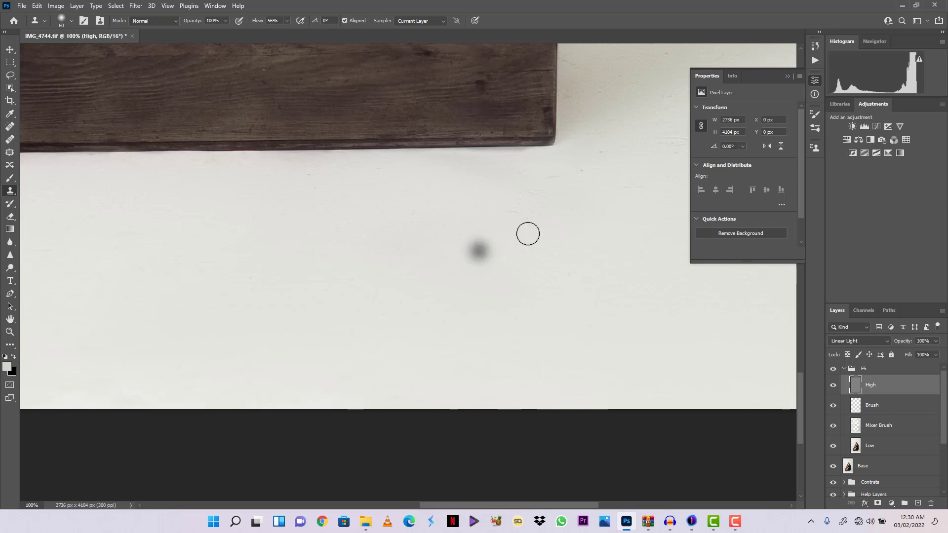
Clone out the long horizontal scratches on the lower-right floor between the box corner and the image edge.
drag(646, 169, 332, 248)
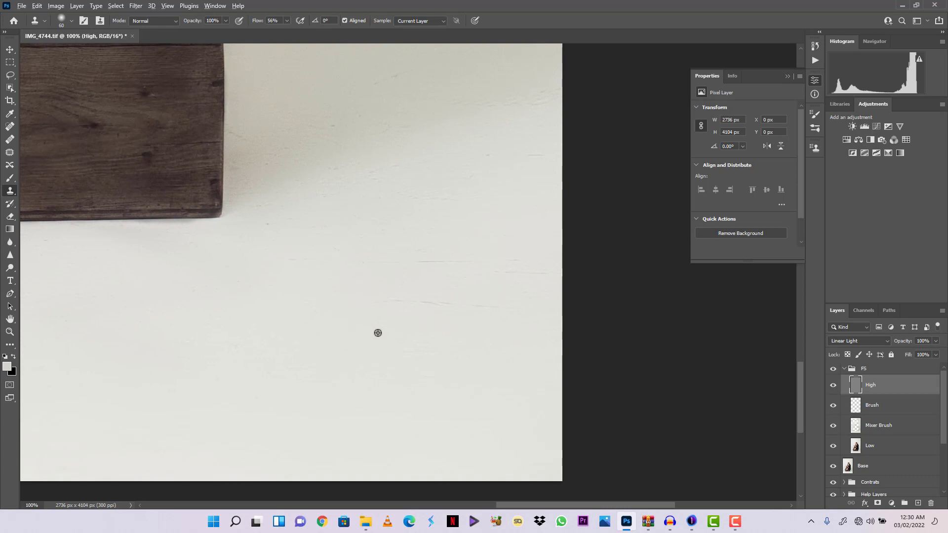
alt+click(387, 313)
drag(398, 277, 347, 282)
alt+click(387, 319)
mouse_move(429, 278)
mouse_down()
mouse_move(394, 280)
mouse_move(462, 282)
mouse_up()
alt+click(430, 319)
Clone clean texture over the specks and fine lines on the floor beside the box's right side, out to the image edge.
alt+click(459, 241)
drag(476, 192, 381, 197)
alt+click(364, 160)
mouse_move(333, 167)
mouse_down()
mouse_move(365, 149)
mouse_move(341, 125)
mouse_up()
alt+click(370, 91)
alt+click(277, 127)
drag(250, 125, 257, 132)
alt+click(336, 99)
drag(480, 102, 509, 98)
Inspect the backdrop and floor around the box, feet and legs for remaining texture marks.
scroll(509, 98, up, 5)
scroll(509, 98, right, 1)
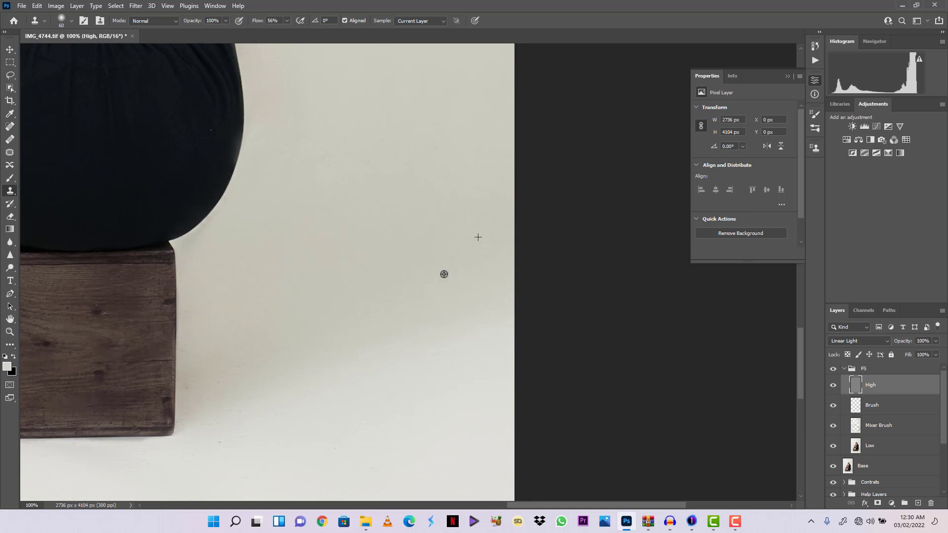
drag(203, 368, 658, 252)
drag(139, 329, 705, 353)
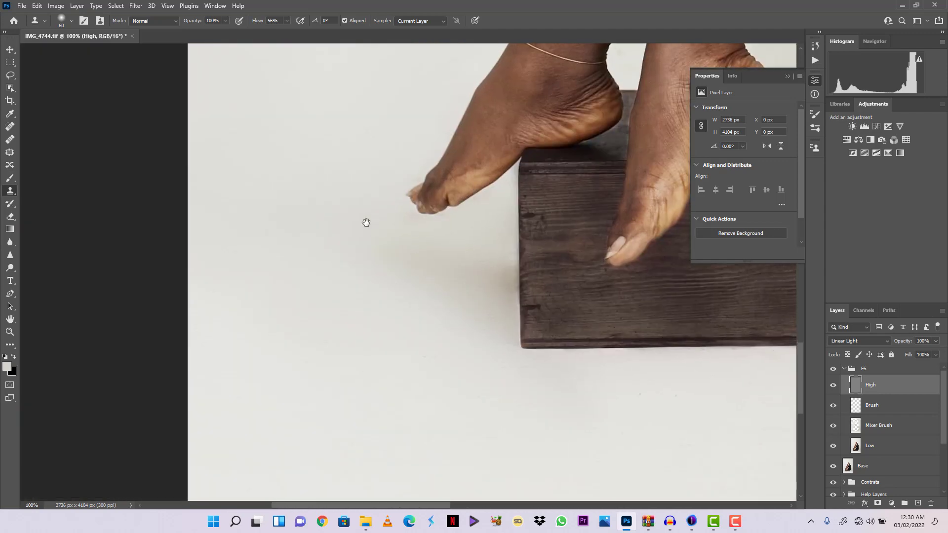
click(333, 139)
drag(335, 117, 315, 412)
drag(416, 64, 402, 296)
key(ctrl+0)
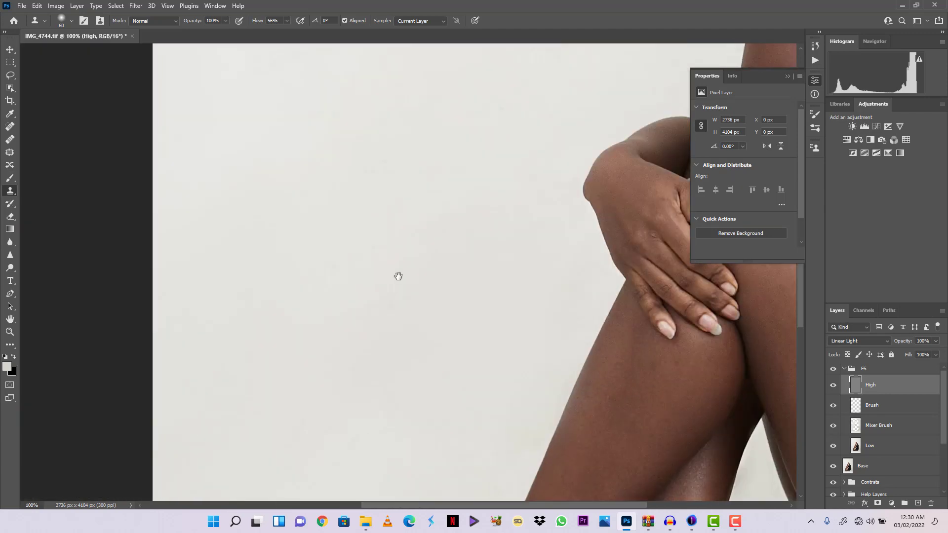
key(ctrl+minus)
key(z)
click(454, 237)
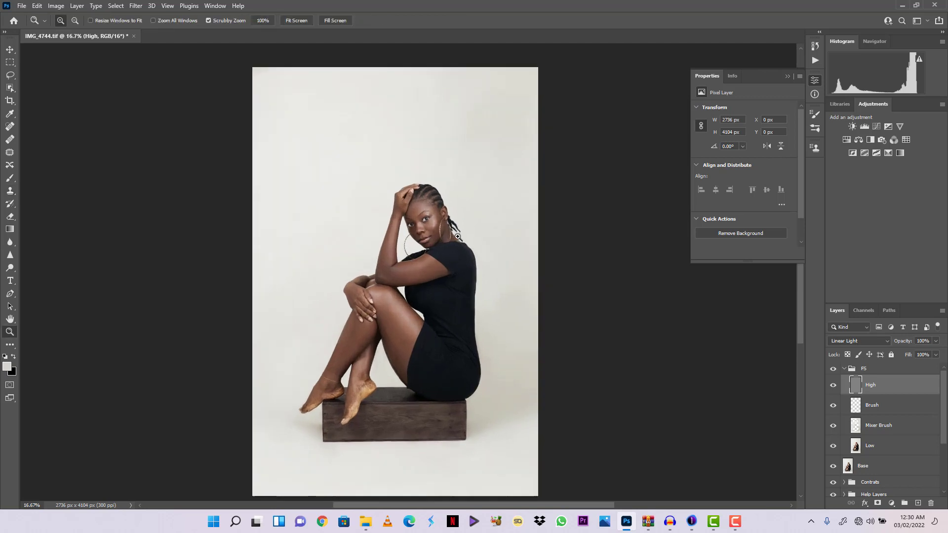
click(458, 236)
click(458, 237)
drag(420, 460, 481, 149)
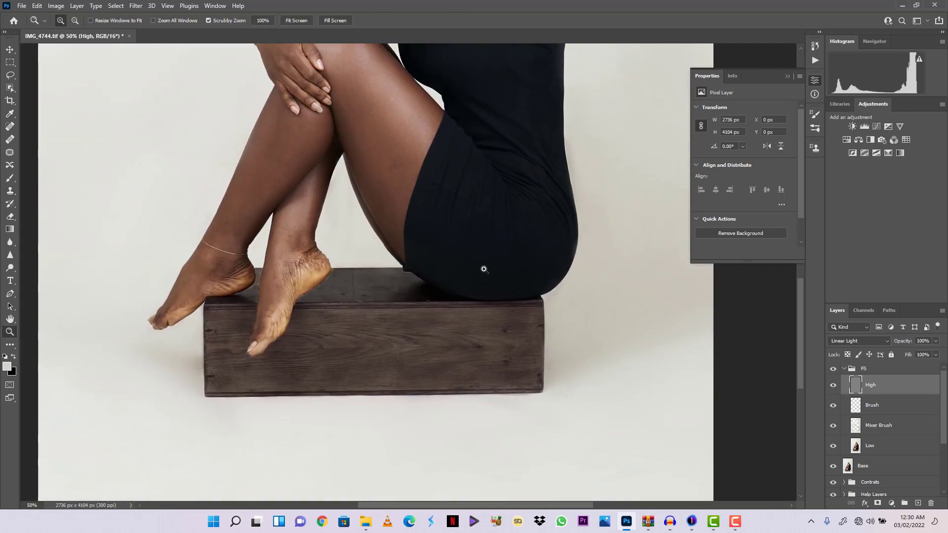
click(853, 408)
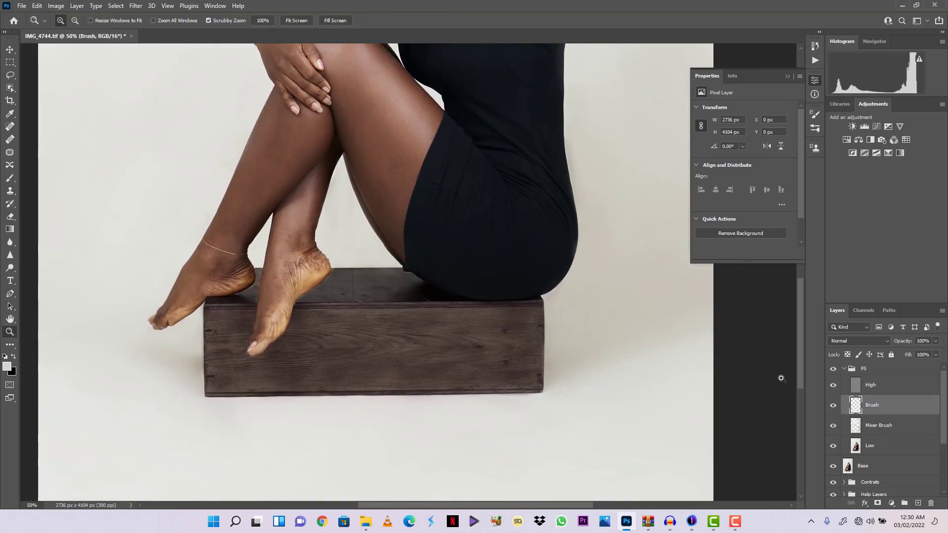
key(e)
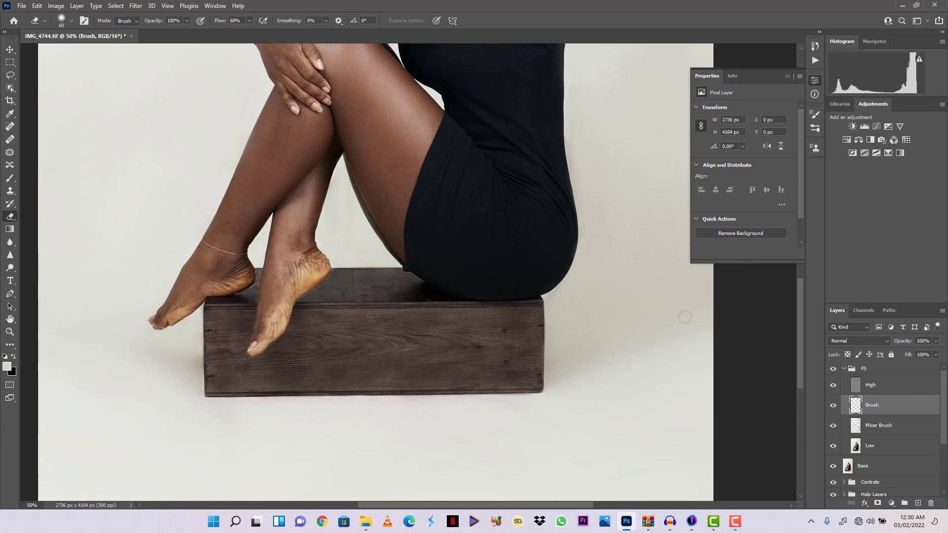
click(854, 430)
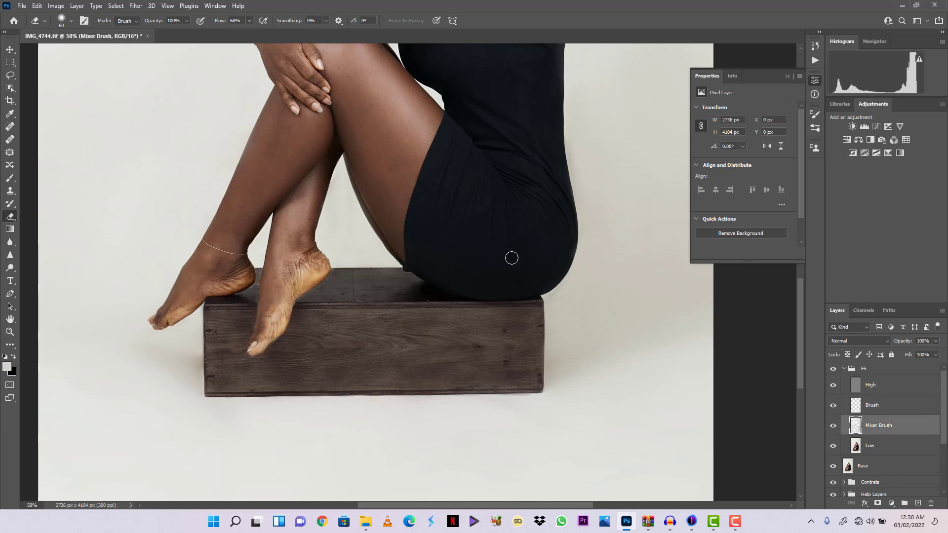
key(ctrl+minus)
key(ctrl+minus)
key(ctrl+minus)
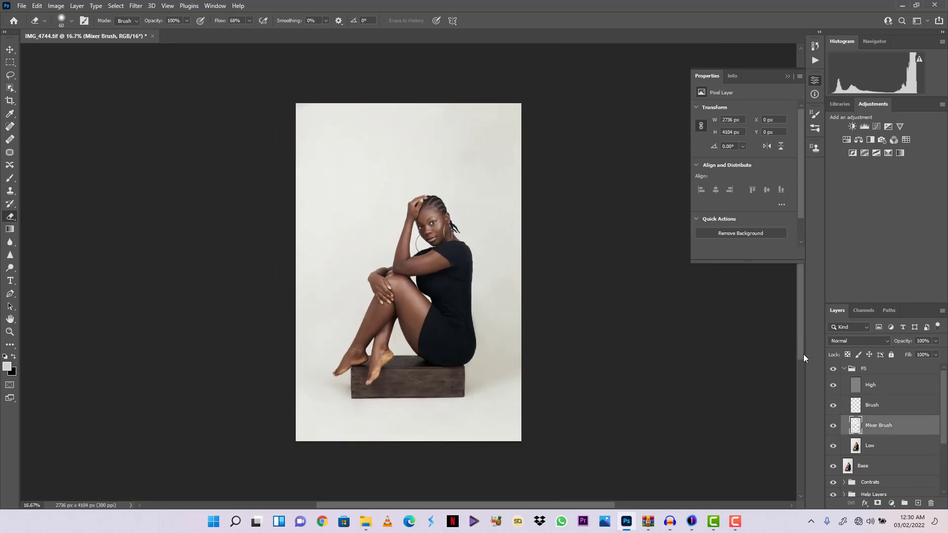
Collapse the FS group and compare the portrait with the group hidden and shown.
click(844, 370)
click(834, 369)
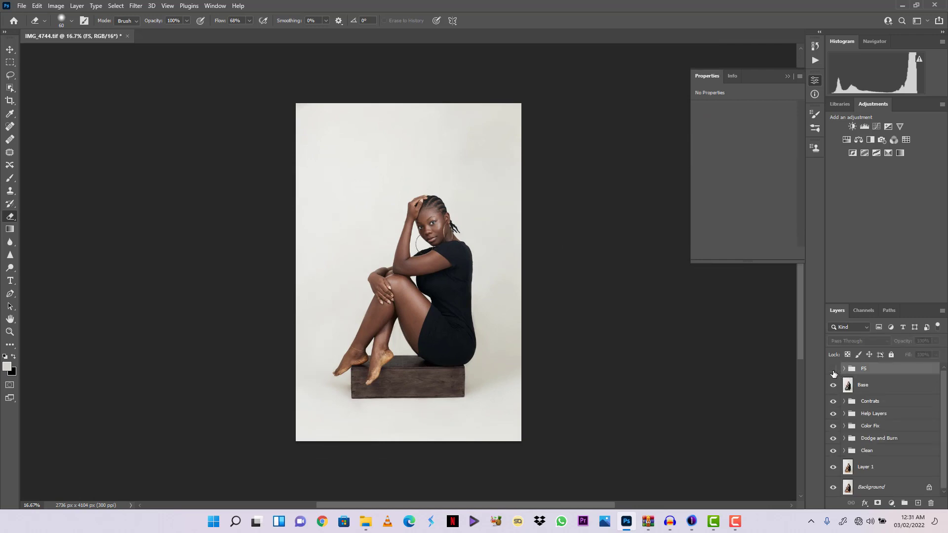
click(833, 371)
click(833, 371)
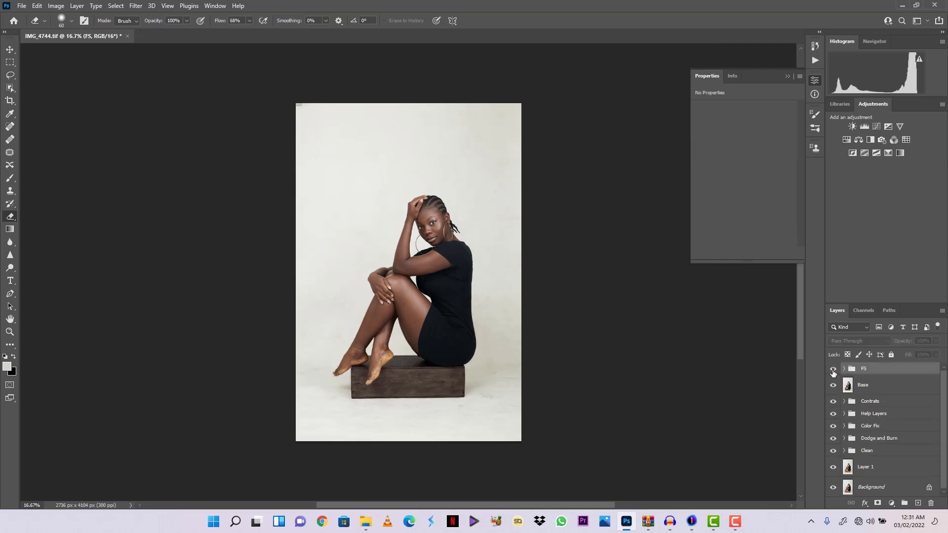
click(833, 370)
key(z)
key(ctrl+plus)
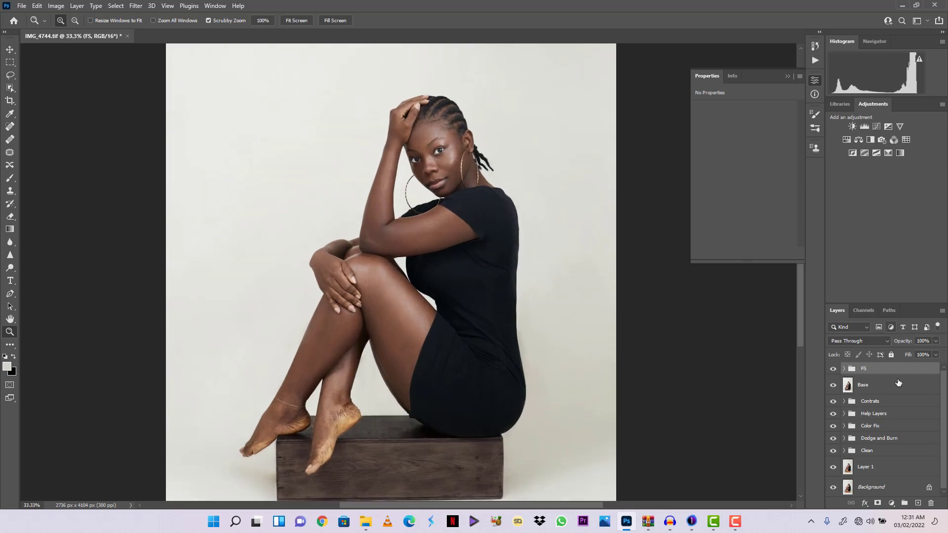
click(834, 369)
click(835, 369)
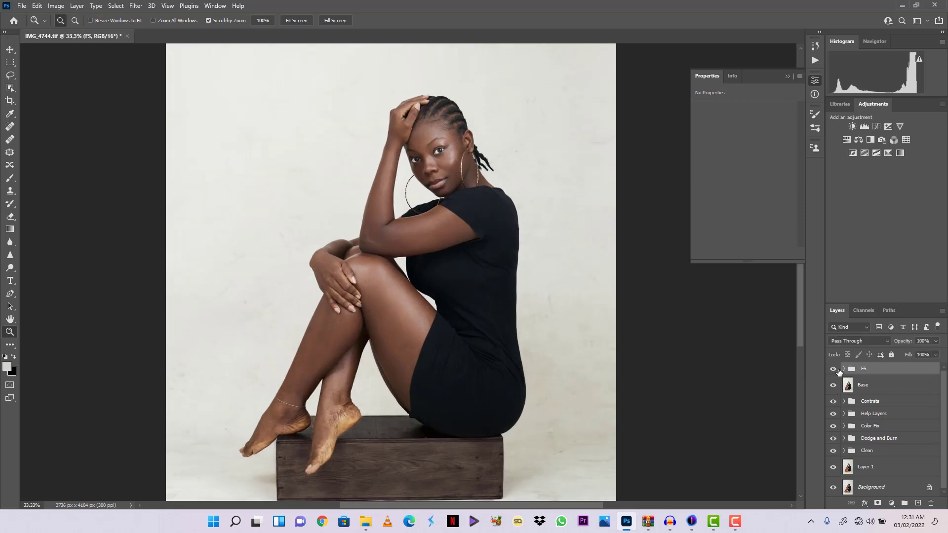
click(845, 370)
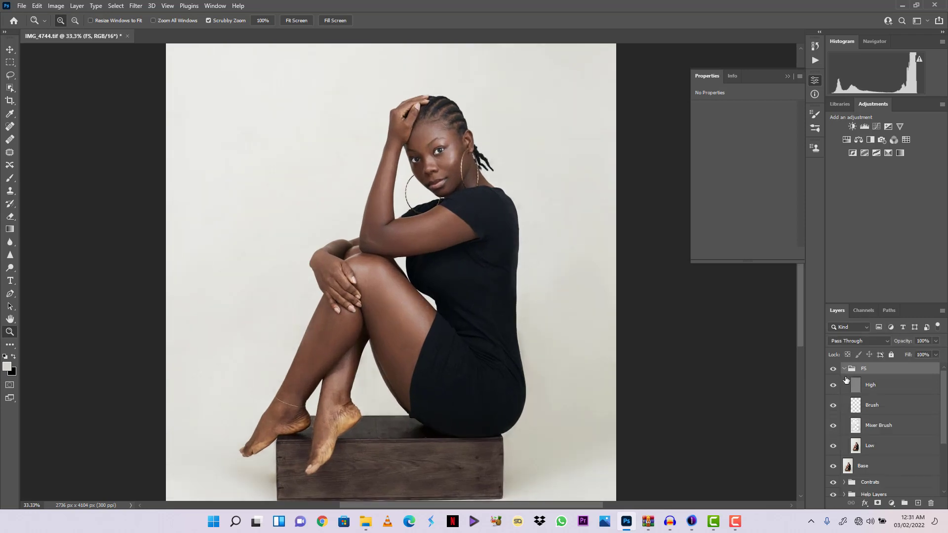
click(856, 407)
key(e)
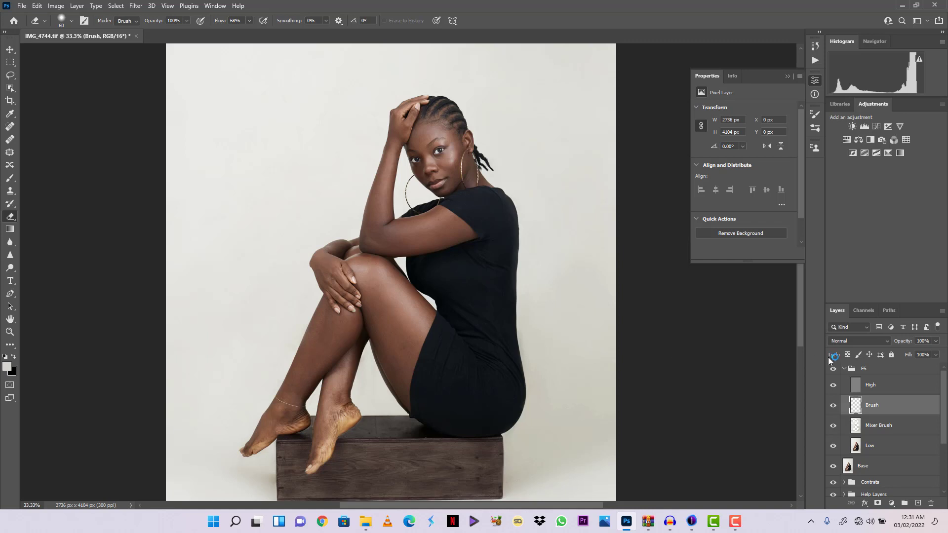
click(834, 369)
click(834, 369)
click(862, 427)
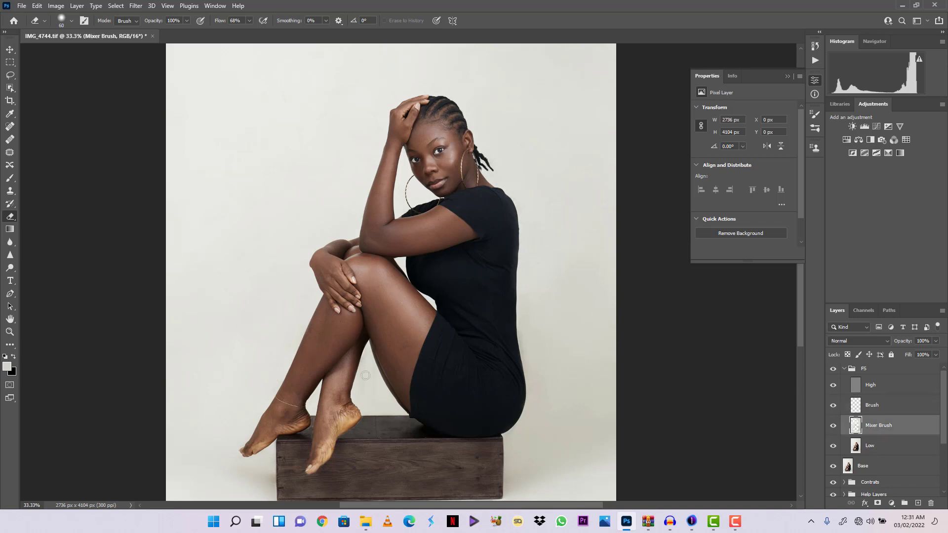
key(ctrl+minus)
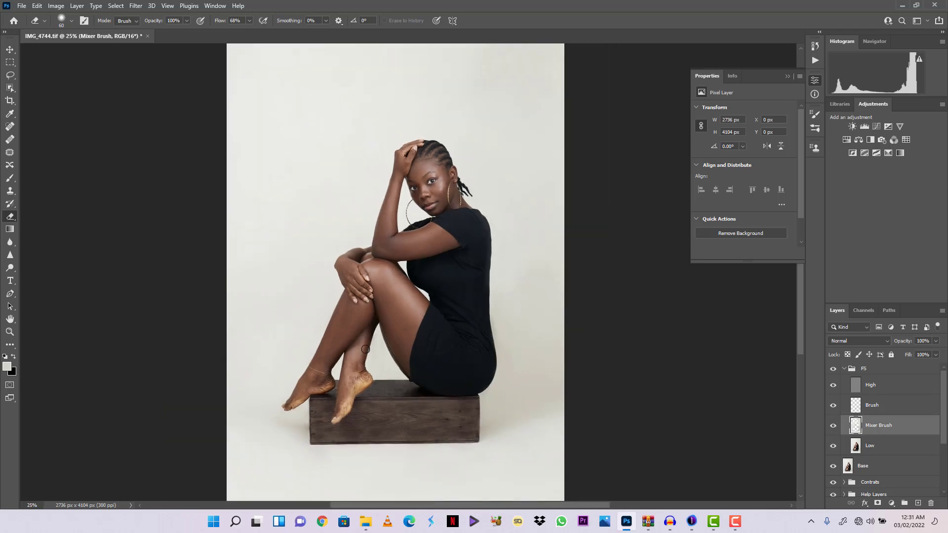
click(843, 371)
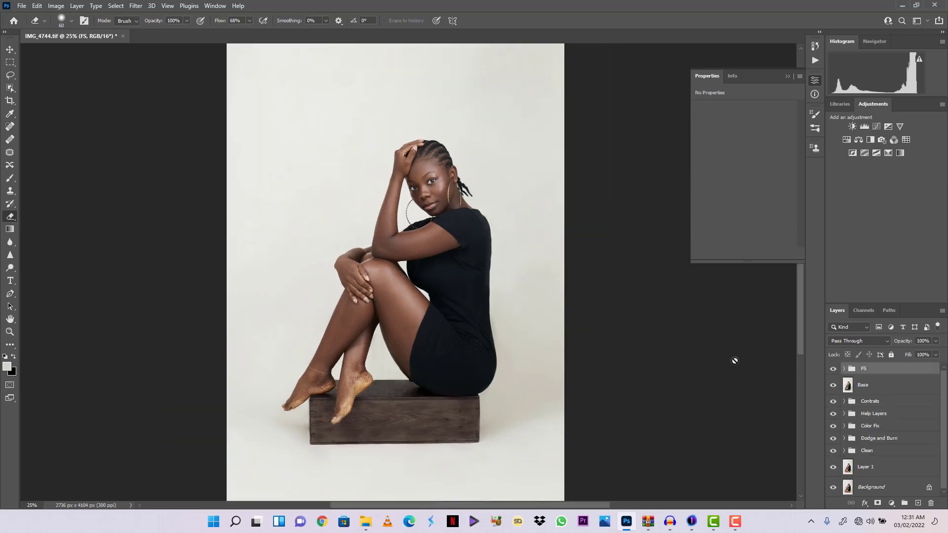
Examine the retouched portrait as a whole and the cleaned backdrop above the head up close.
key(z)
click(437, 201)
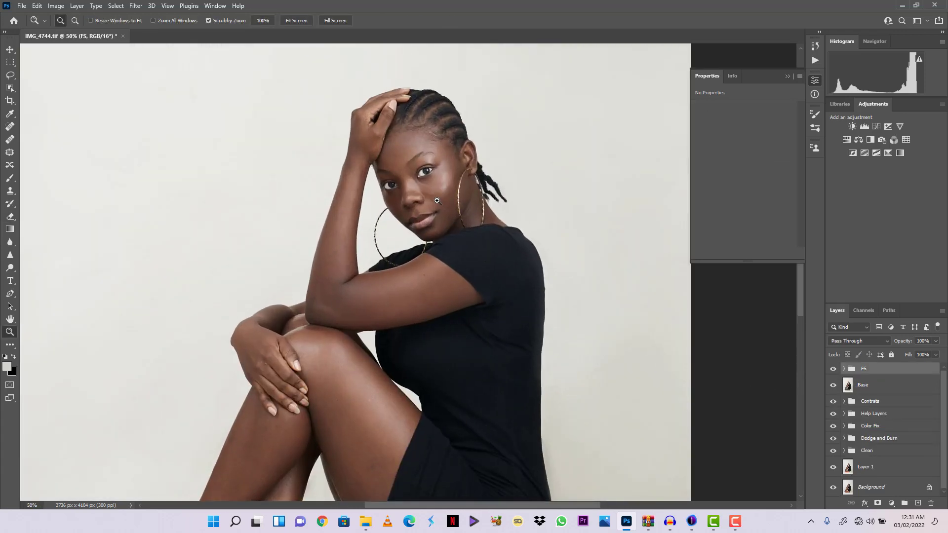
key(ctrl+minus)
key(ctrl+minus)
key(ctrl+minus)
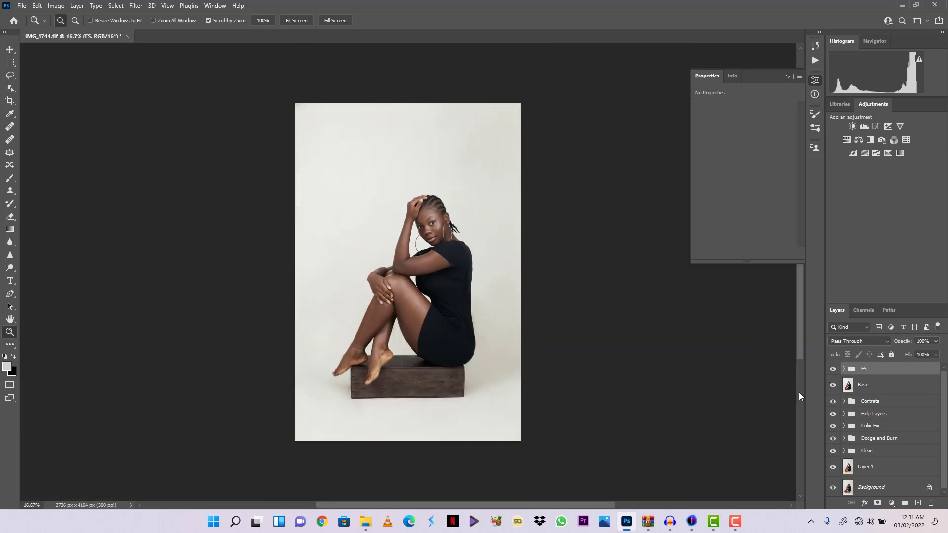
click(453, 217)
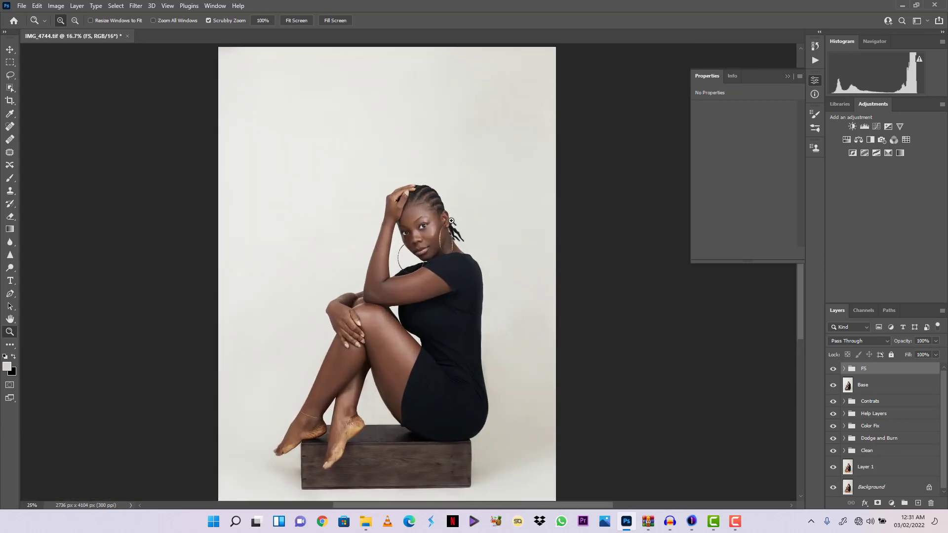
drag(455, 316, 426, 324)
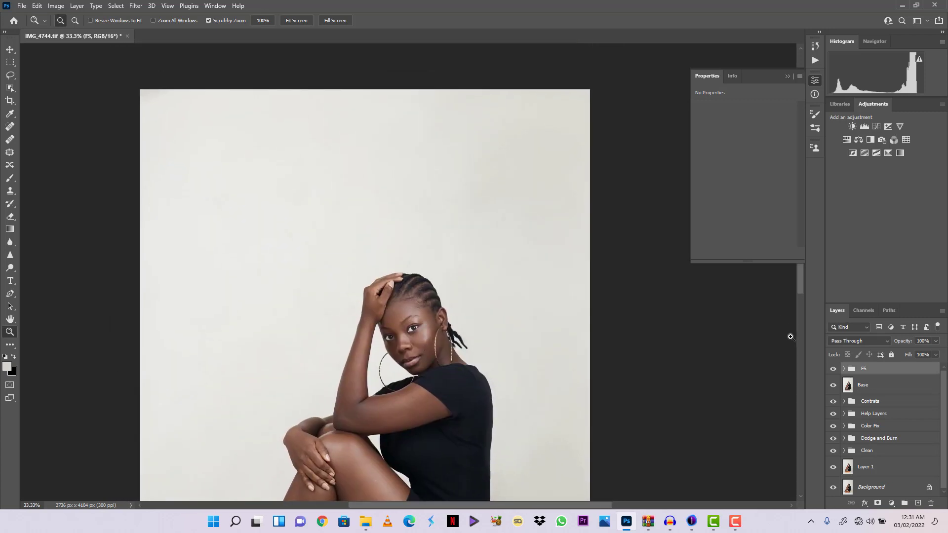
click(355, 197)
click(355, 197)
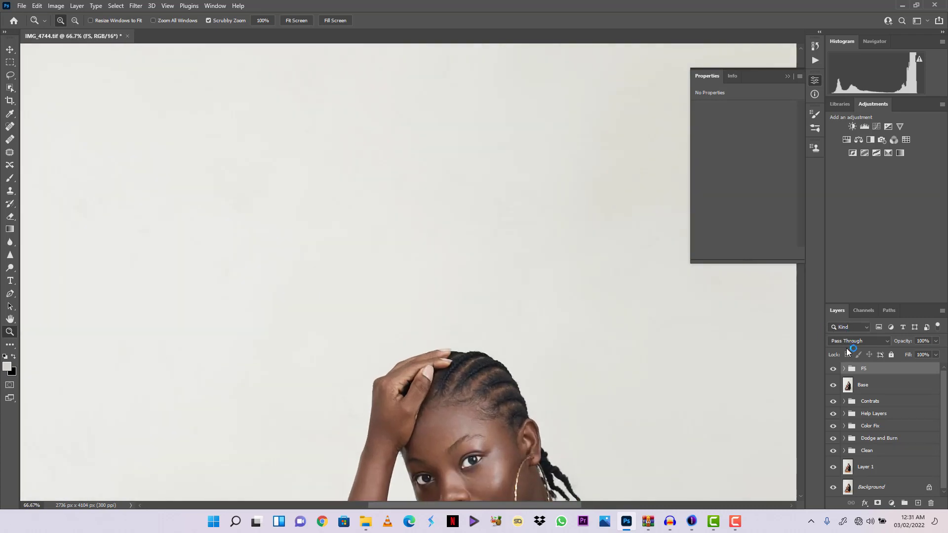
Compare the backdrop above the head and the full portrait with the FS group hidden and shown.
click(833, 369)
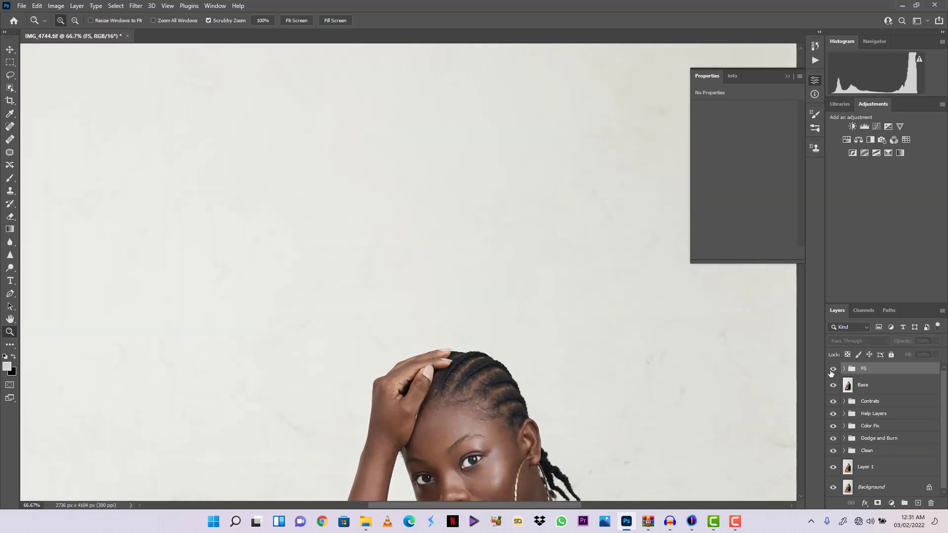
click(831, 370)
click(831, 372)
click(832, 371)
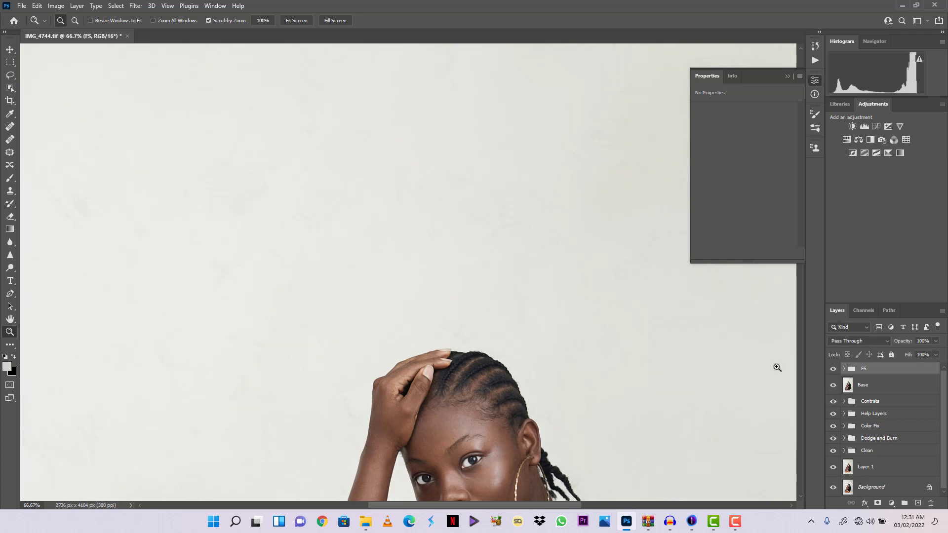
drag(401, 331, 508, 275)
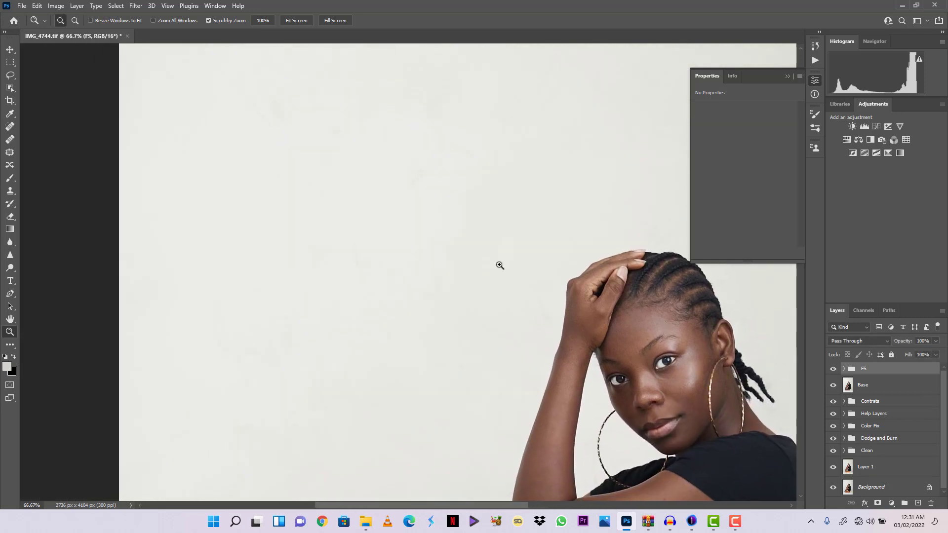
key(ctrl+0)
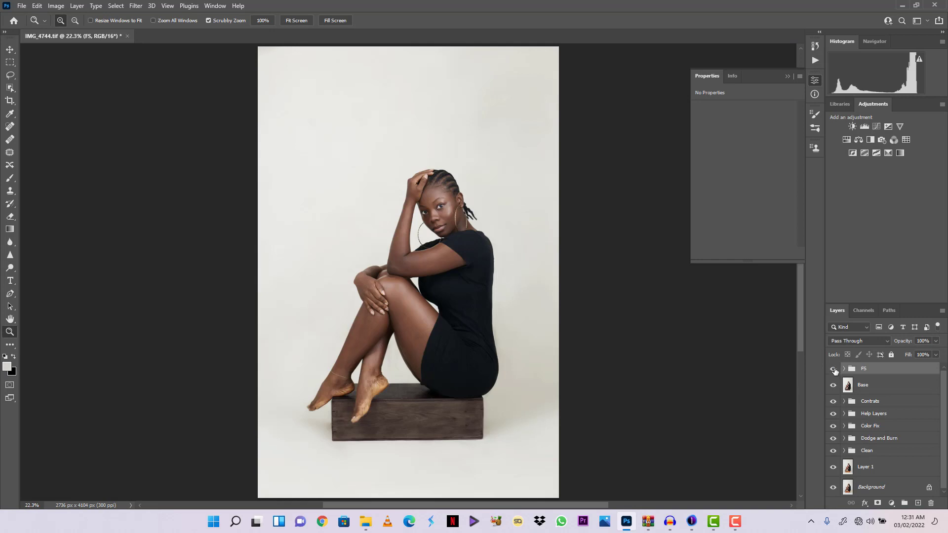
click(834, 371)
click(834, 371)
click(834, 370)
click(833, 370)
click(485, 234)
Add a Curves adjustment layer above the FS group.
click(892, 504)
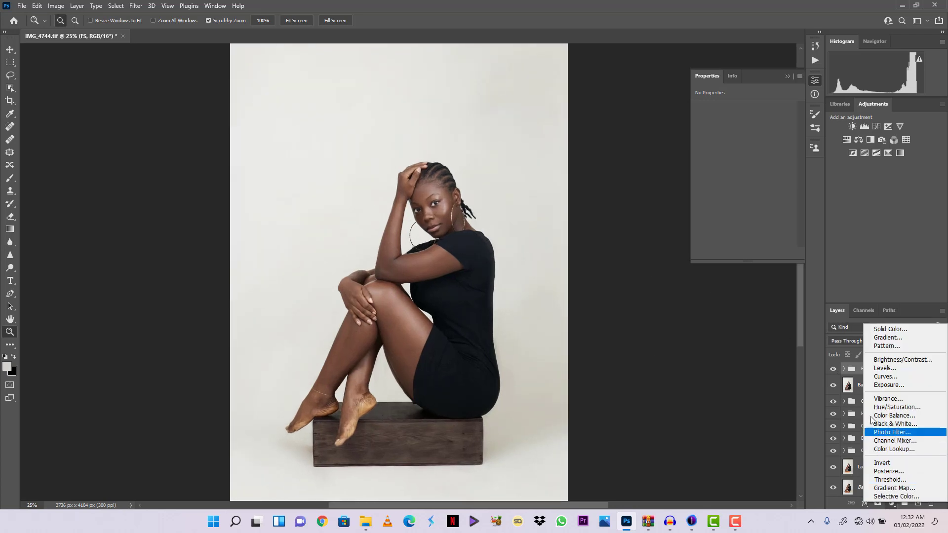
click(893, 378)
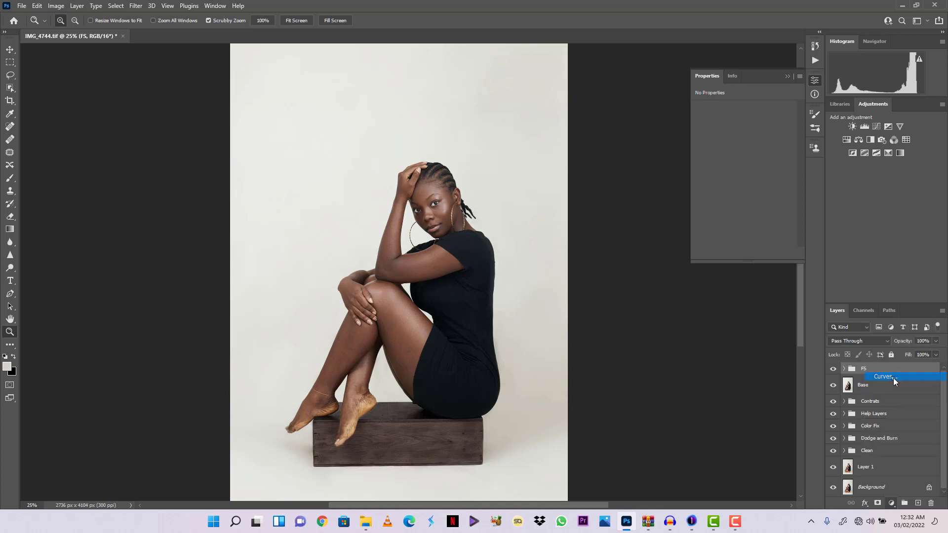
Try using Apply Image to fill the Curves mask from the merged RGB image with Subtract blending, scale 2 and offset 128.
click(56, 6)
click(93, 149)
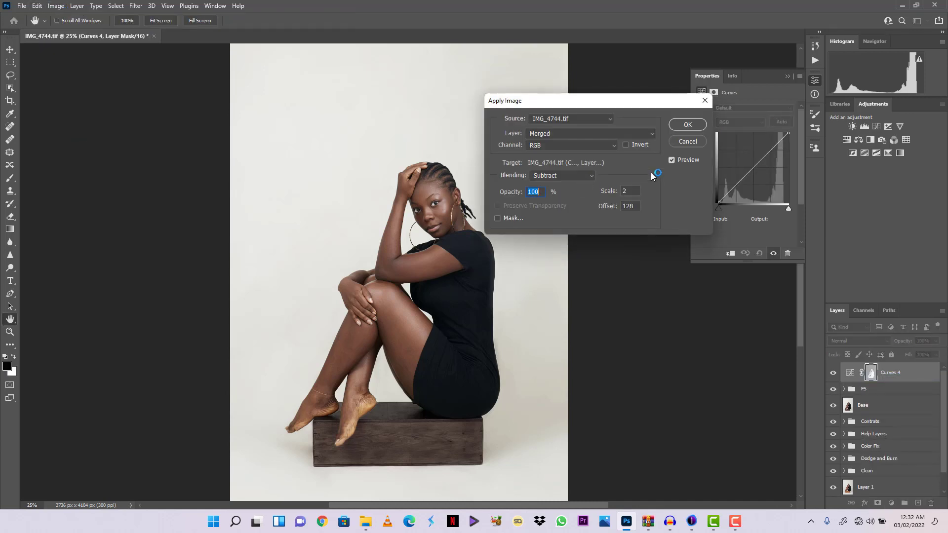
click(688, 125)
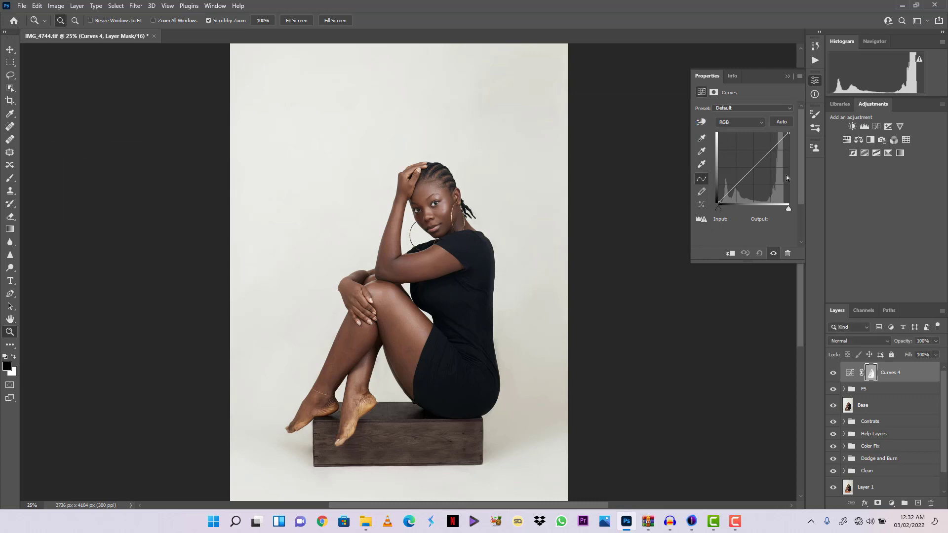
click(757, 165)
key(ctrl+z)
click(871, 373)
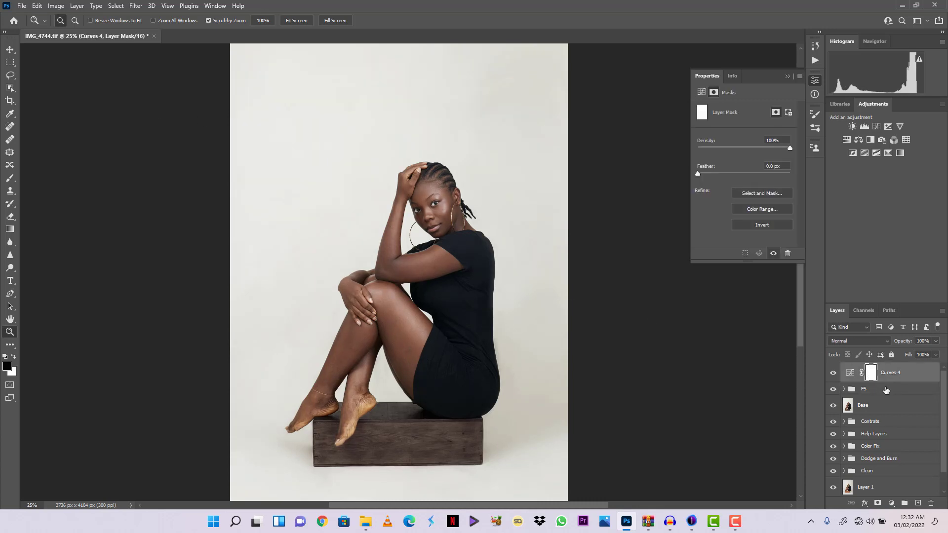
Fill the Curves mask using Apply Image from the merged RGB image with Normal blending.
click(57, 5)
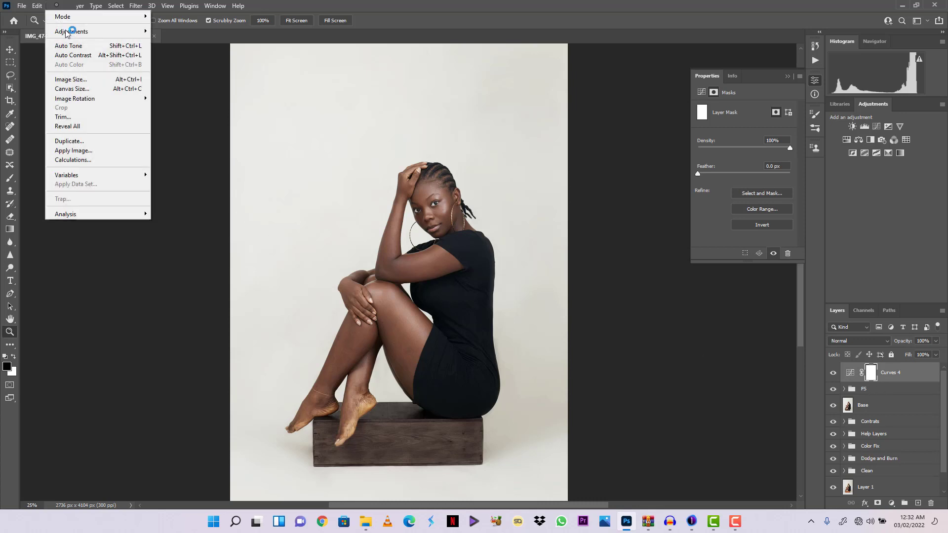
click(73, 150)
click(593, 133)
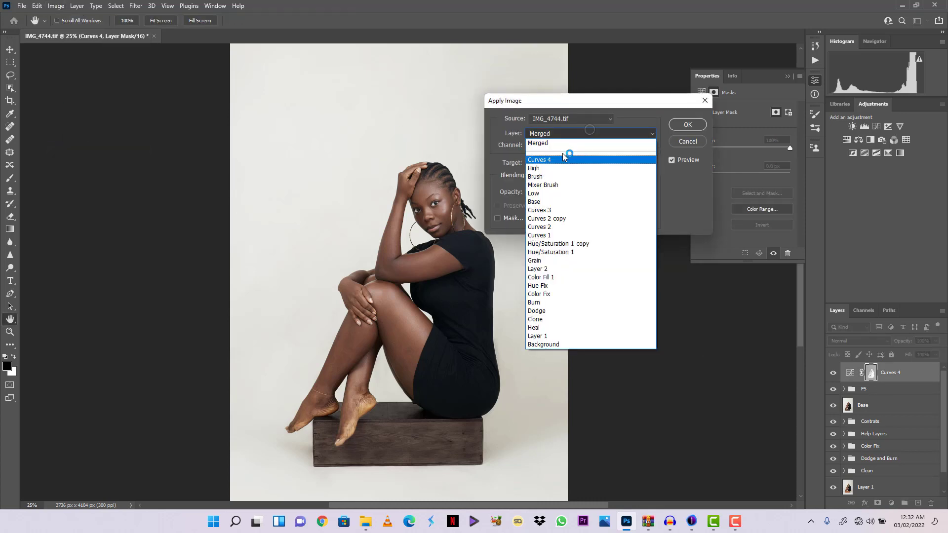
click(563, 144)
click(561, 176)
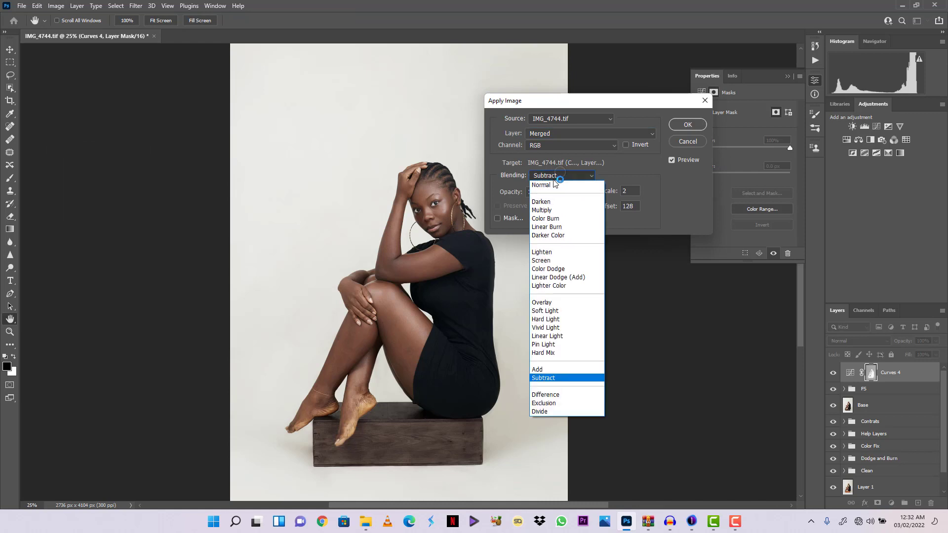
click(561, 184)
click(685, 126)
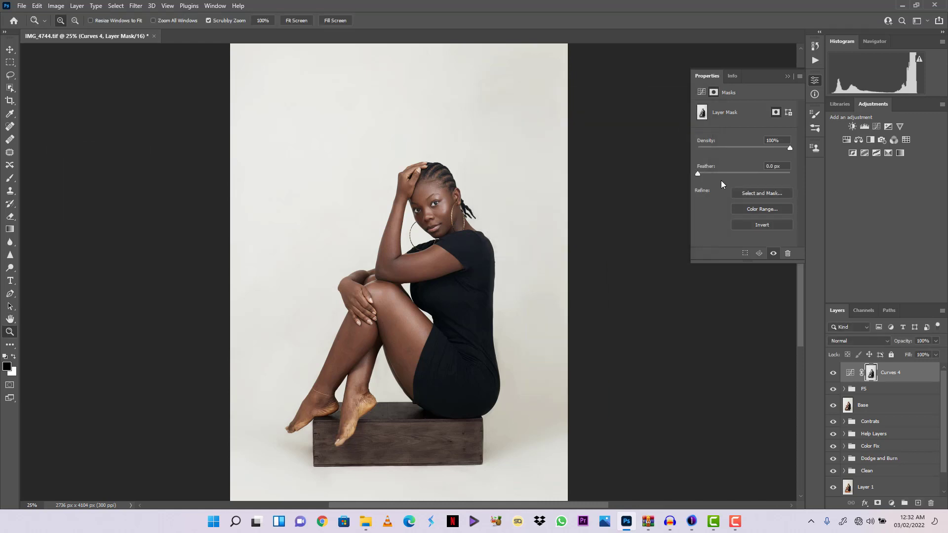
Brighten the midtones by raising the middle of the RGB curve to input 122, output 164.
key(ctrl+2)
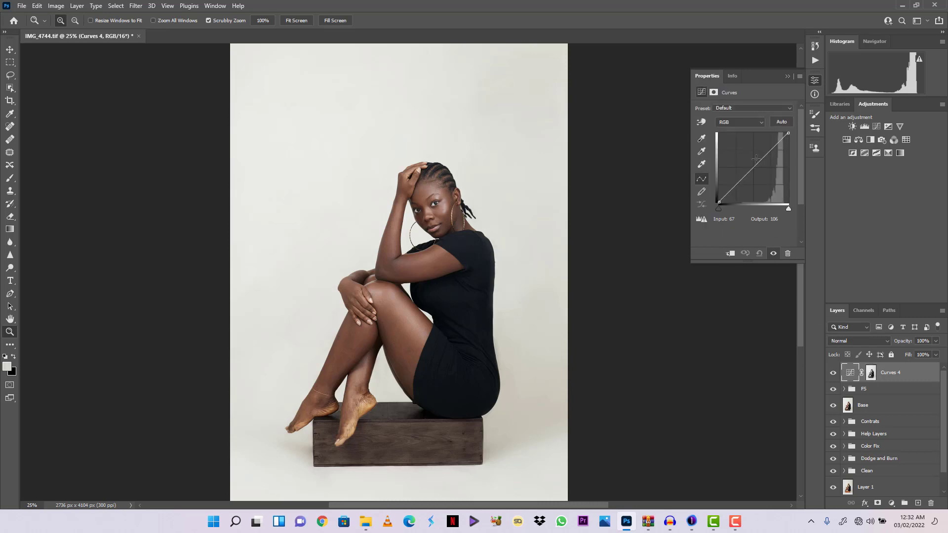
drag(754, 166, 752, 164)
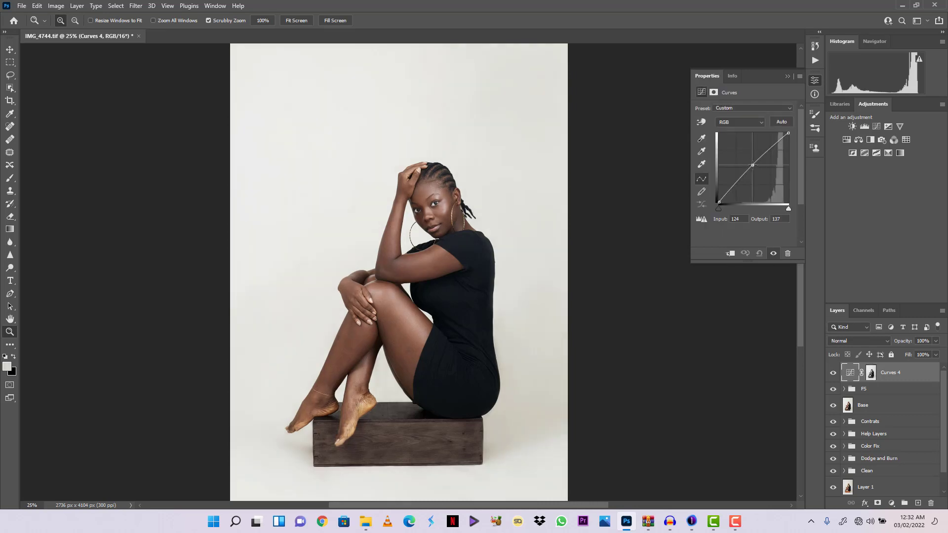
drag(753, 165, 750, 162)
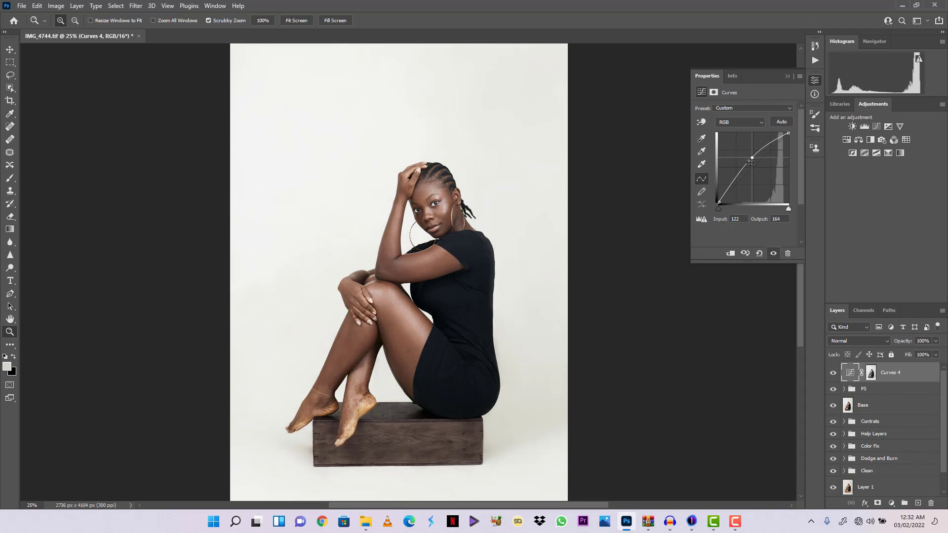
Compare the whole portrait with the Curves adjustment hidden and shown.
key(ctrl+minus)
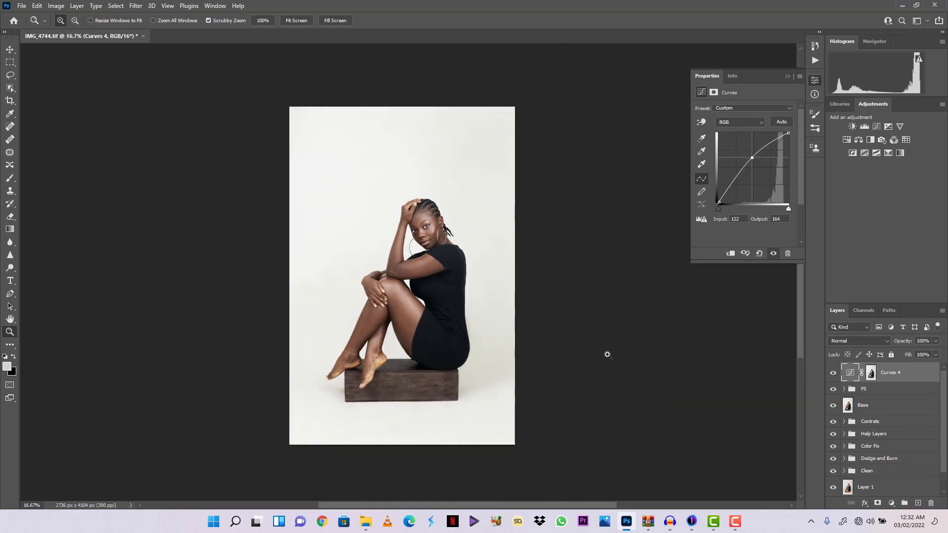
click(834, 374)
click(834, 375)
click(834, 375)
click(834, 375)
Place the Curves layer in a new group above FS, collapse the group and add a white layer mask to it.
click(905, 503)
click(872, 386)
click(851, 384)
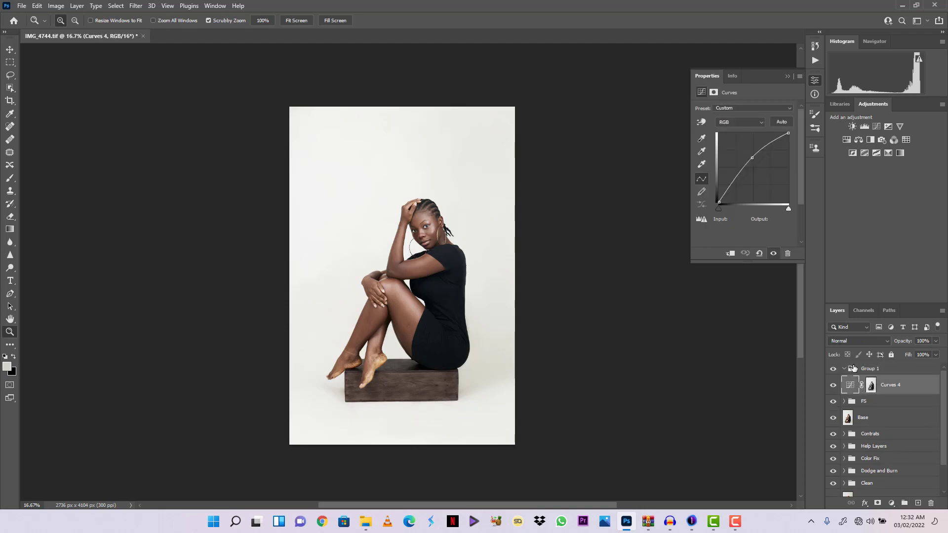
drag(852, 384, 852, 370)
click(844, 369)
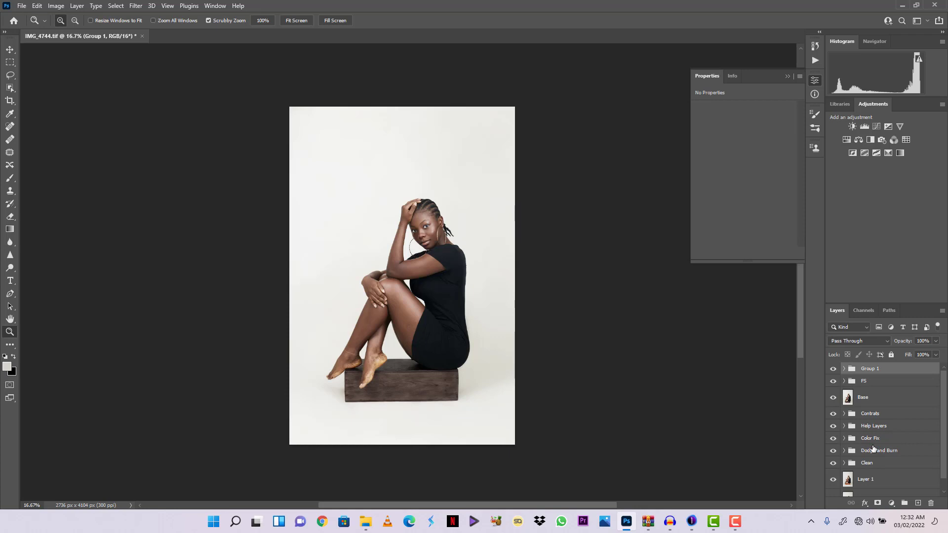
click(878, 503)
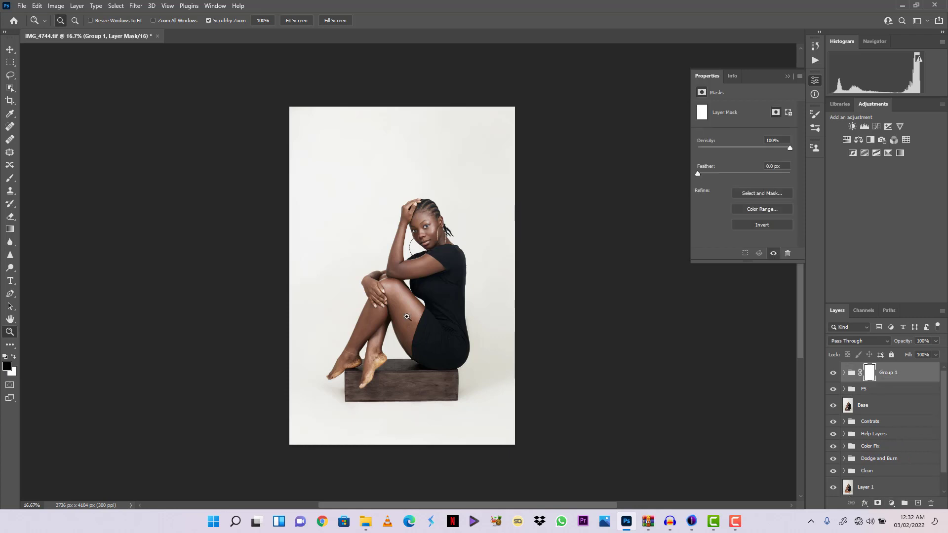
Paint black on the Curves group's mask over the face, arms and upper legs with a 200 px brush at 50% flow.
key(b)
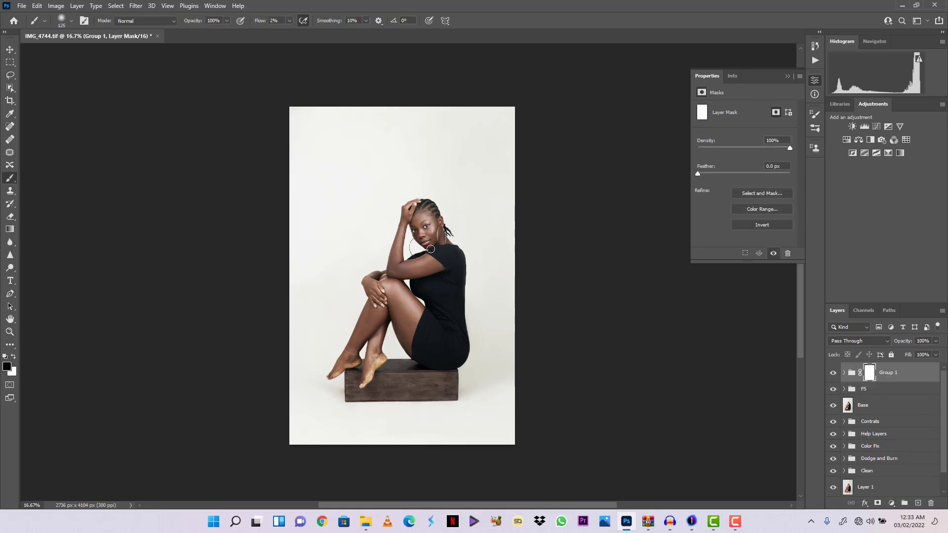
key(bracketright)
key(bracketright)
key(bracketright)
key(bracketright)
key(bracketright)
click(290, 21)
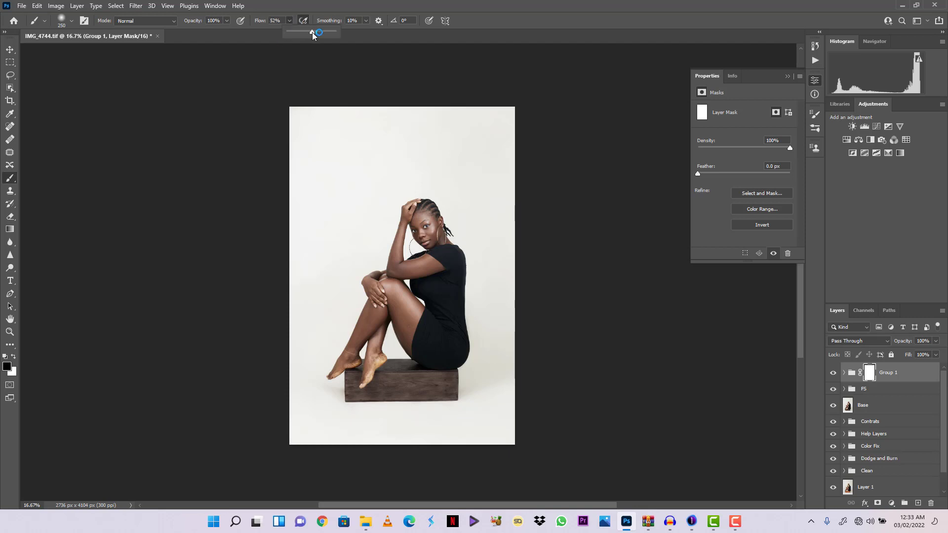
drag(312, 33, 312, 33)
key(bracketleft)
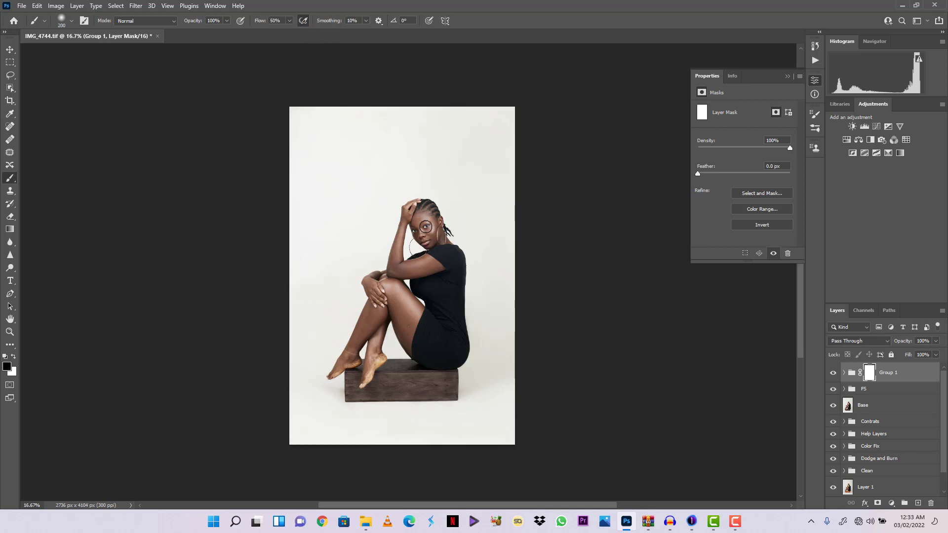
drag(426, 226, 401, 249)
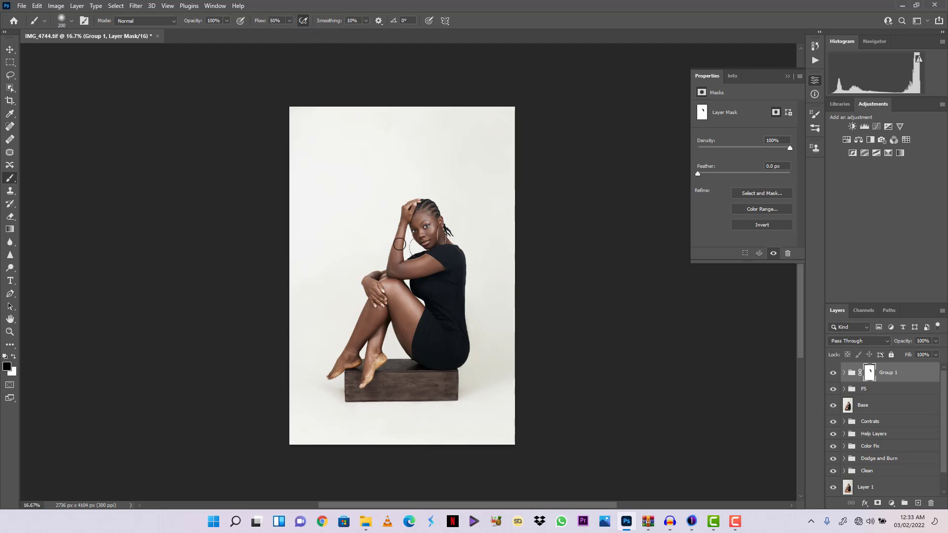
mouse_move(397, 298)
mouse_down()
mouse_move(415, 308)
mouse_move(396, 278)
mouse_up()
Mask the lower legs out of the Curves group with a 175 px black brush.
key(bracketright)
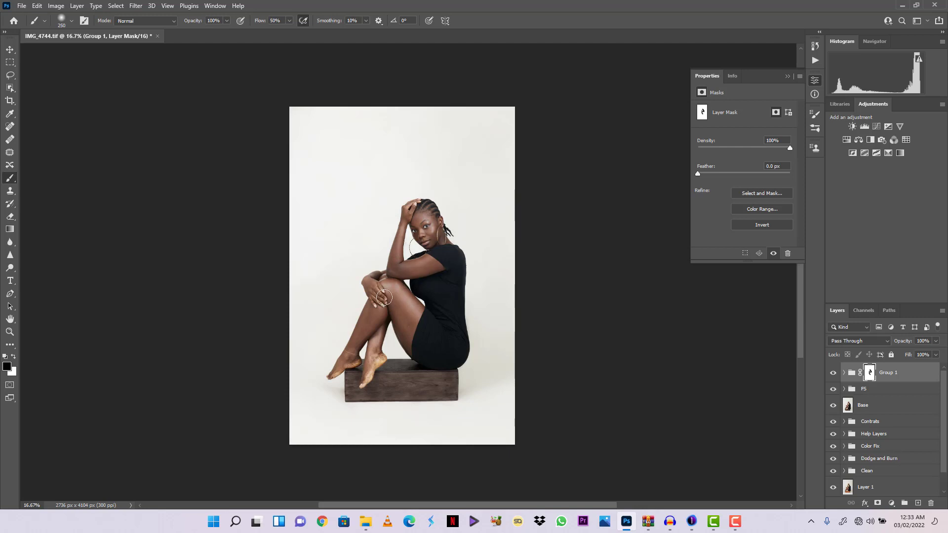
key(bracketleft)
key(bracketleft)
mouse_move(380, 321)
mouse_down()
mouse_move(372, 370)
mouse_move(373, 347)
mouse_up()
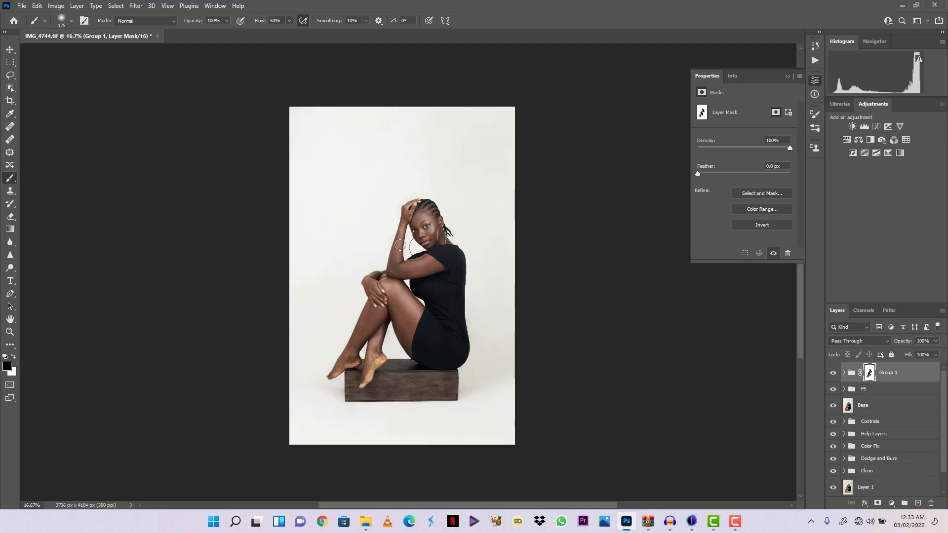
Compare the portrait with the masked Curves group hidden and shown.
key(ctrl+plus)
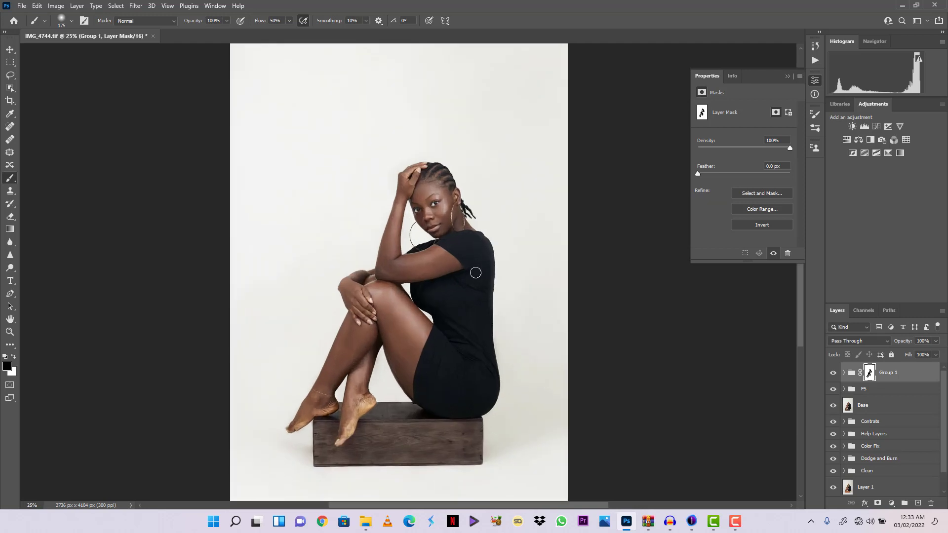
click(834, 387)
click(835, 386)
click(834, 386)
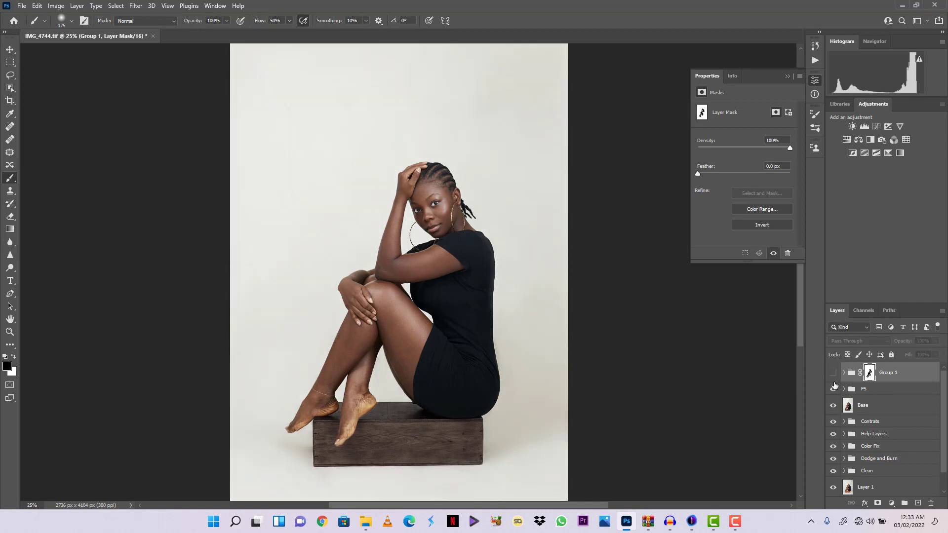
click(834, 386)
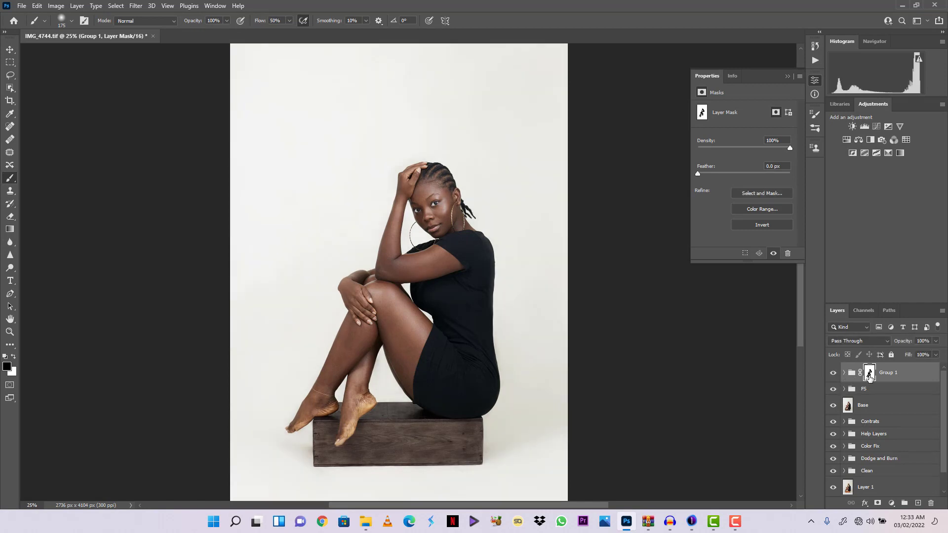
Examine the brightened backdrop and the masked skin of the model at several magnifications.
key(bracketleft)
key(bracketleft)
key(bracketleft)
key(ctrl+minus)
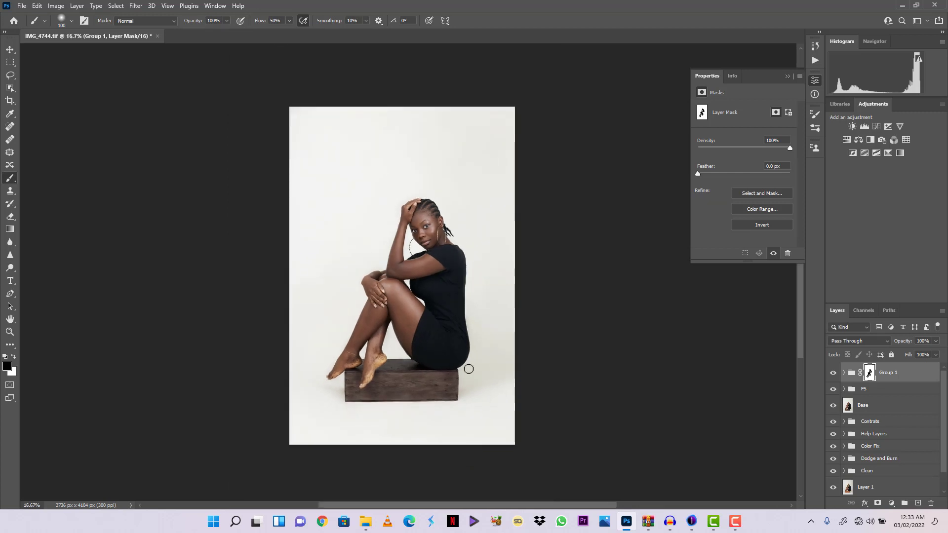
key(ctrl+plus)
key(ctrl+plus)
key(ctrl+plus)
key(ctrl+plus)
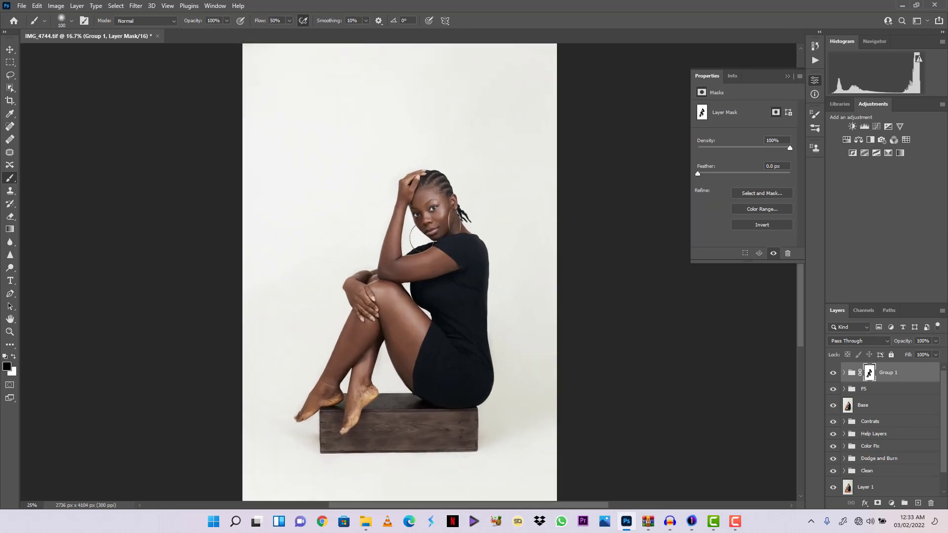
key(ctrl+minus)
key(ctrl+minus)
key(ctrl+minus)
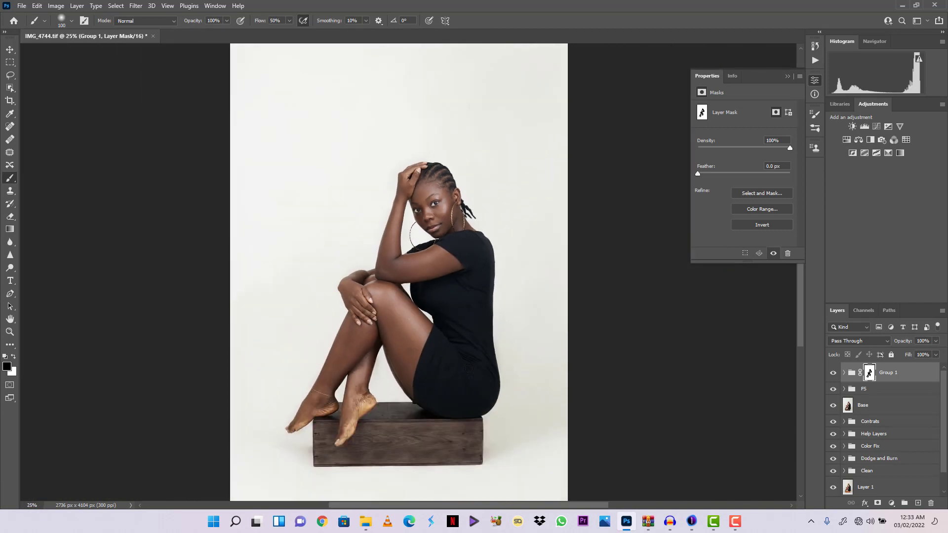
Combine the masked Curves group and the FS group into one parent group.
key(x)
ctrl+click(872, 390)
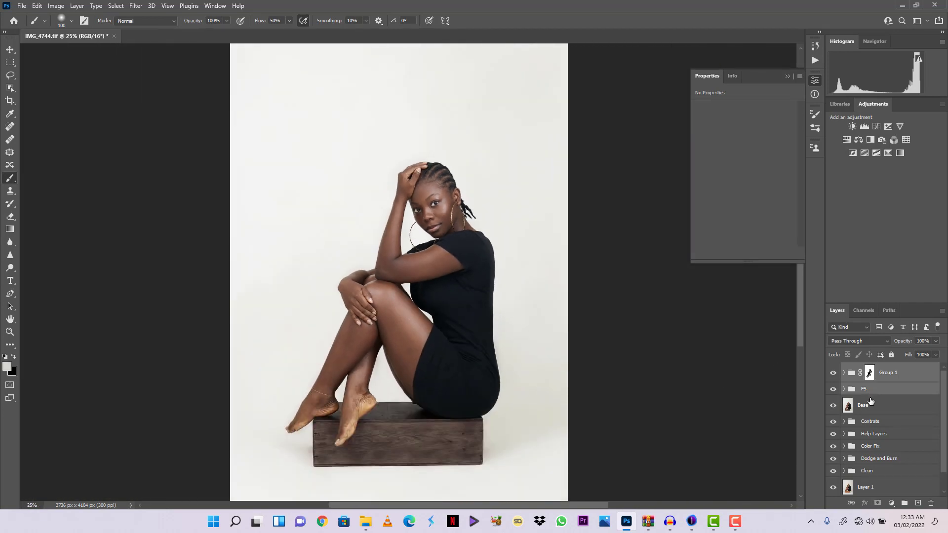
key(ctrl+g)
Compare the portrait before and after the backdrop cleanup by hiding and showing the new parent group.
click(834, 370)
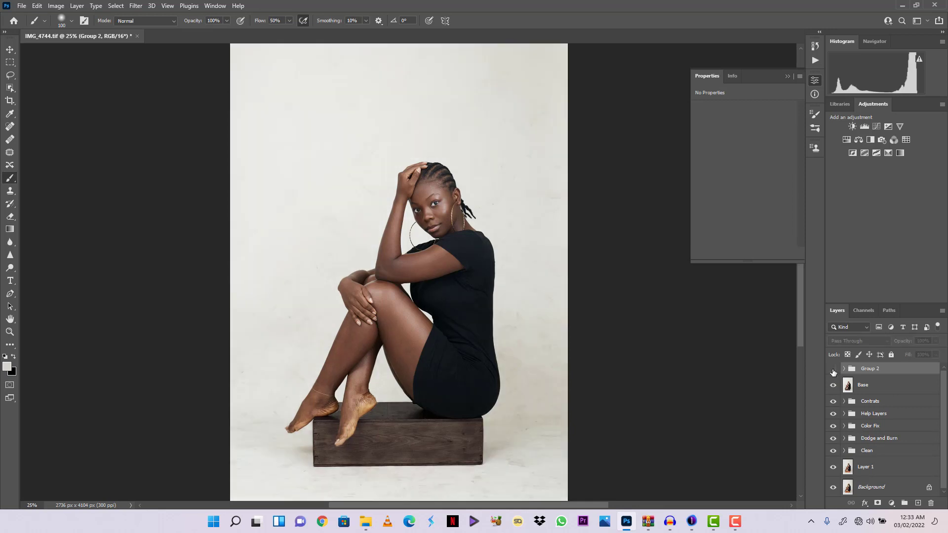
click(833, 370)
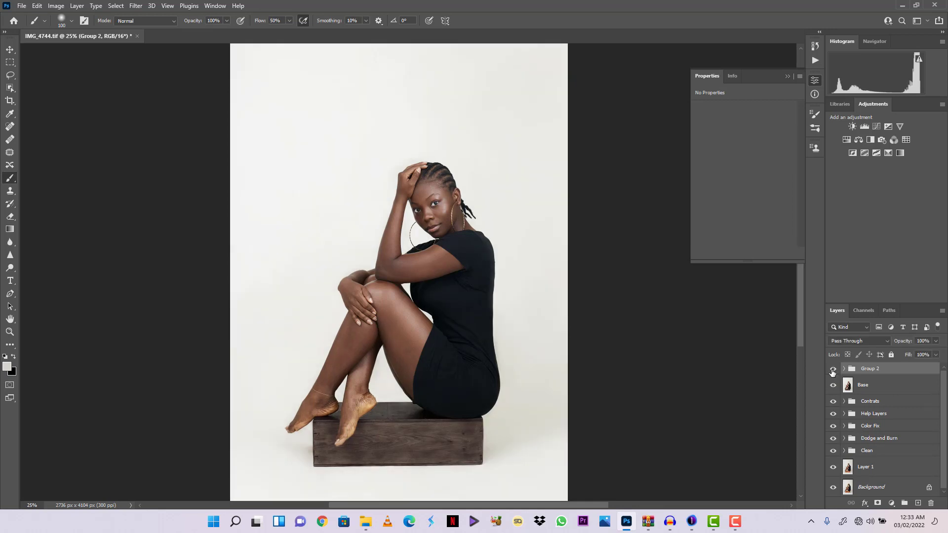
click(833, 370)
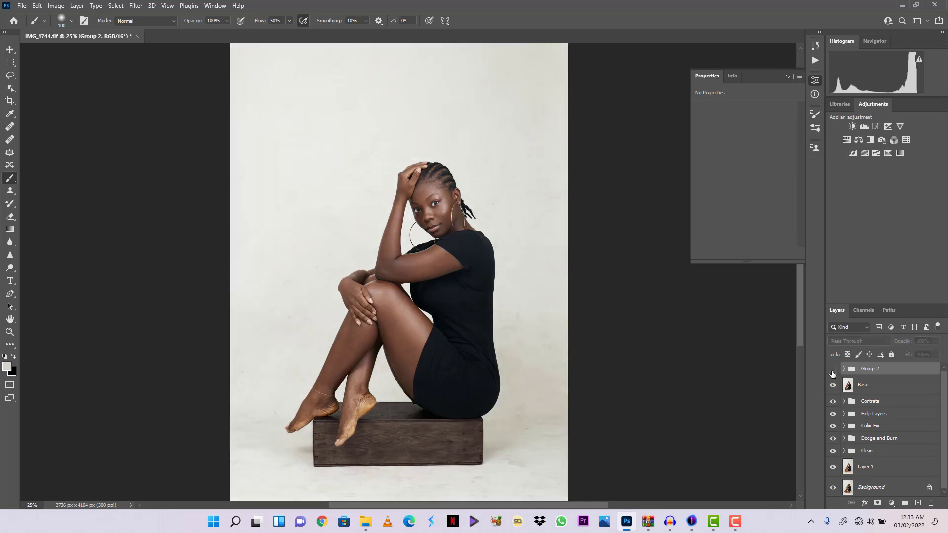
click(834, 370)
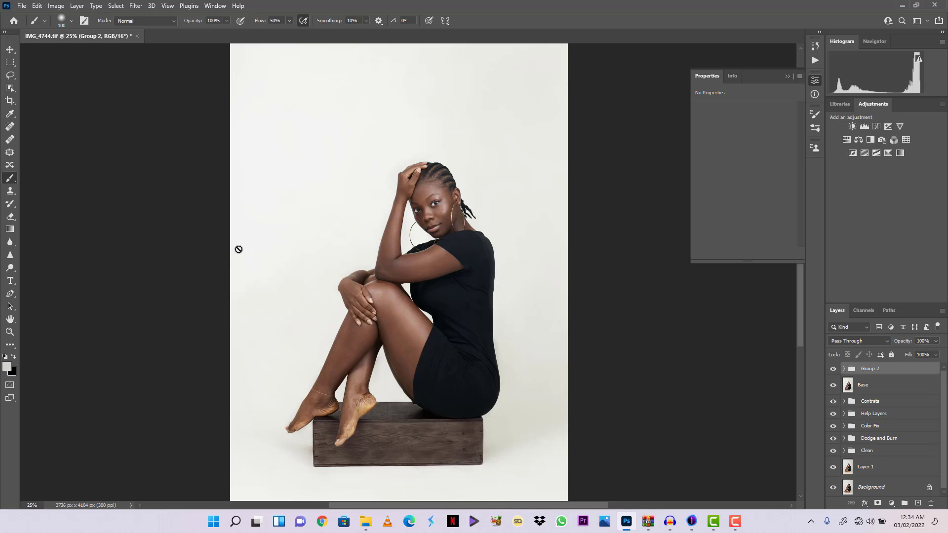
click(737, 520)
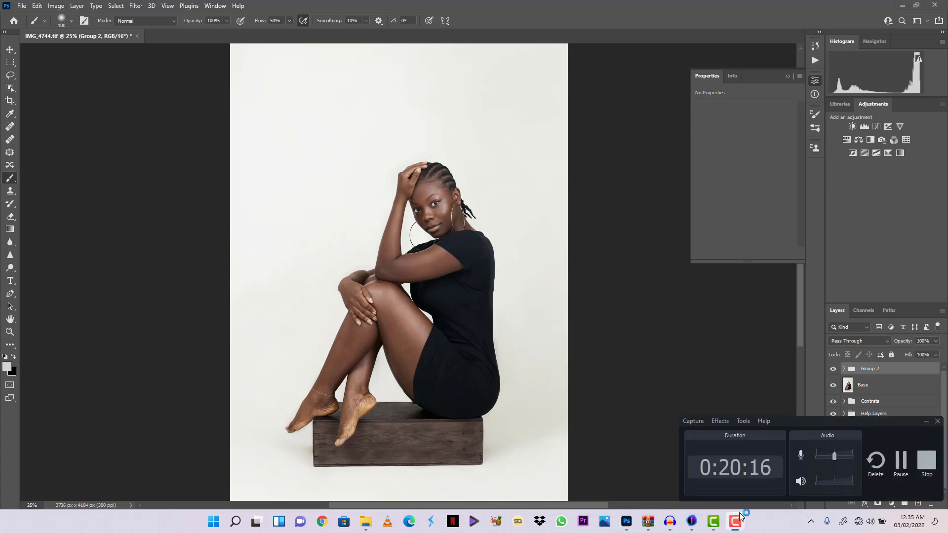
click(927, 460)
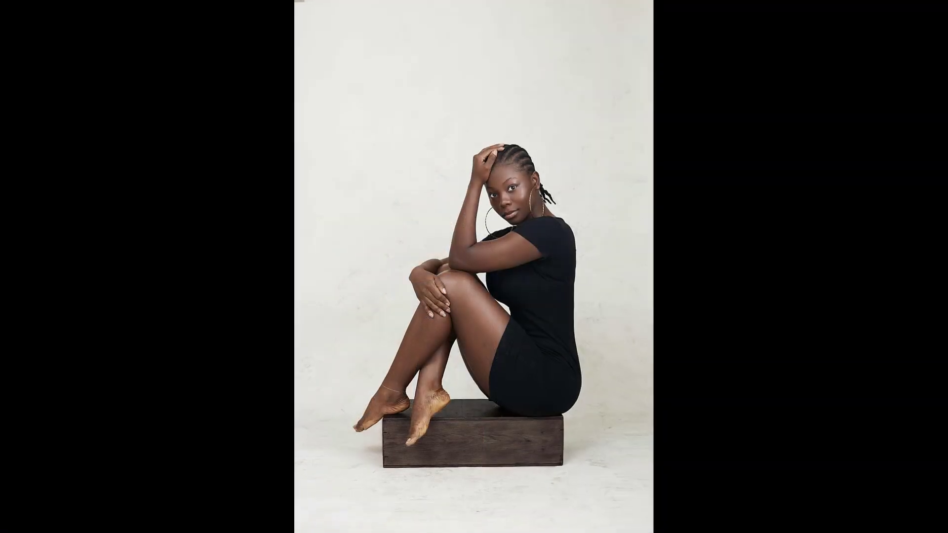